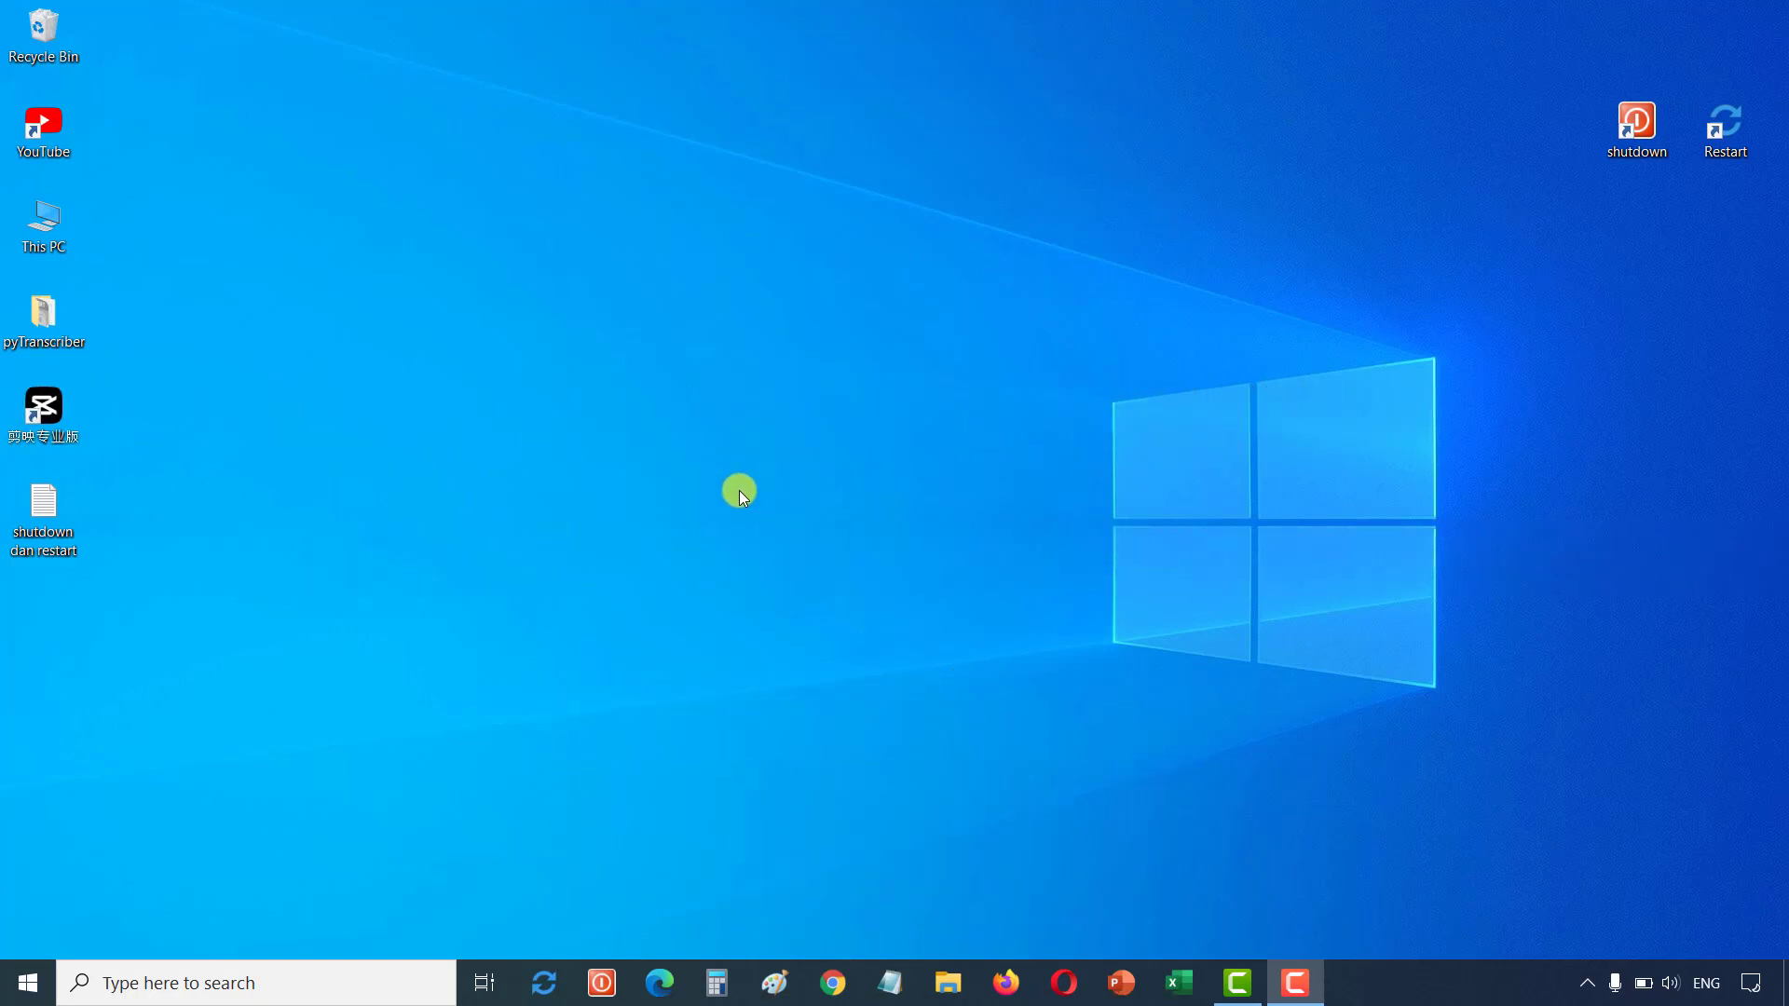
Show the computer's built-in power options for sleep, shut down and restart, and close them again.
left_click(6, 993)
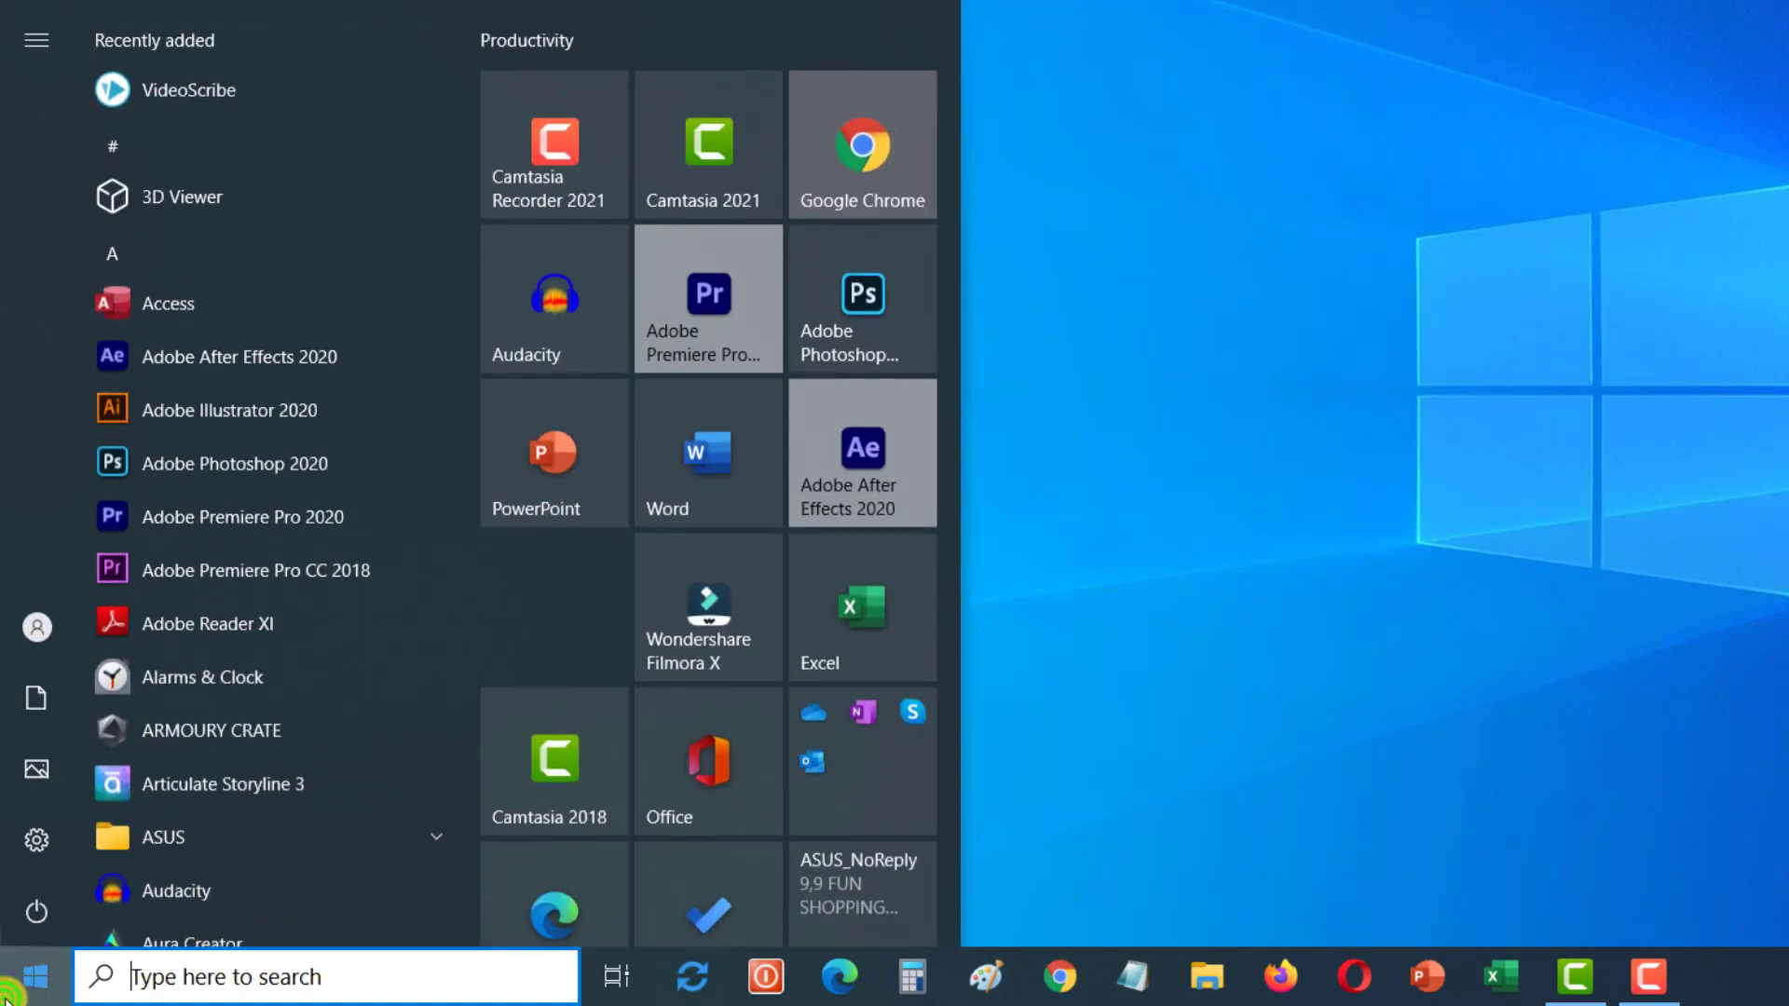
mouse_move(47, 911)
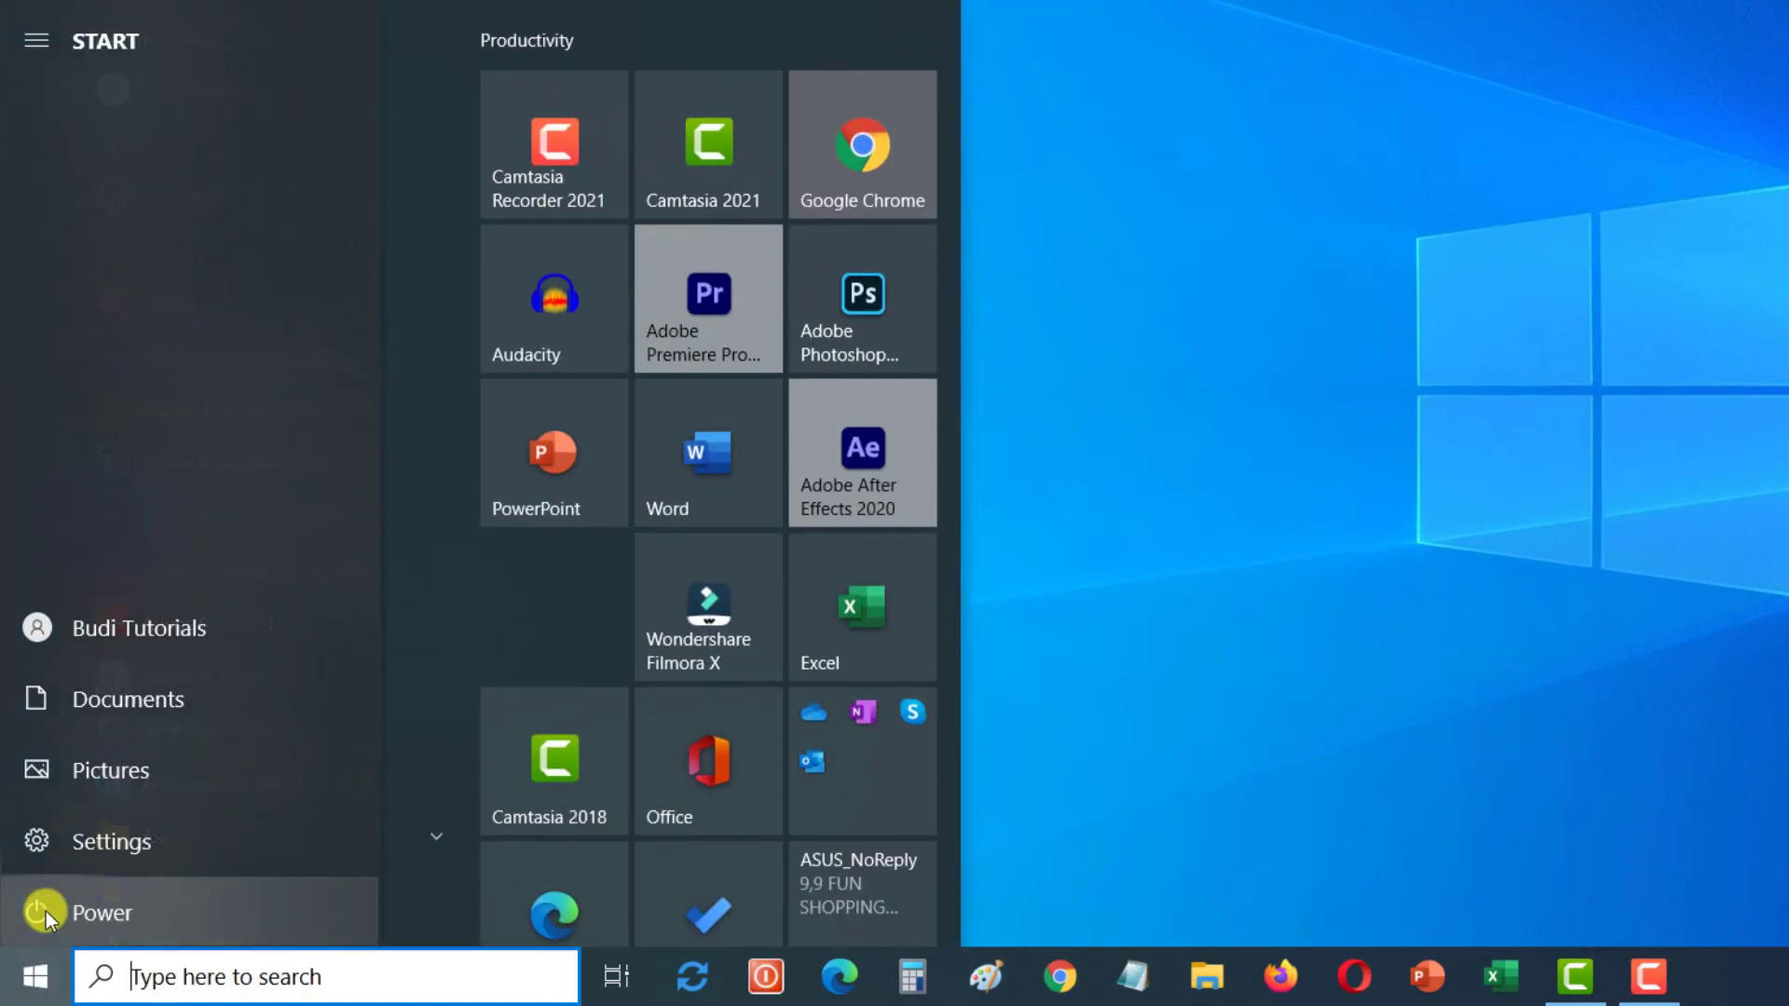
left_click(47, 911)
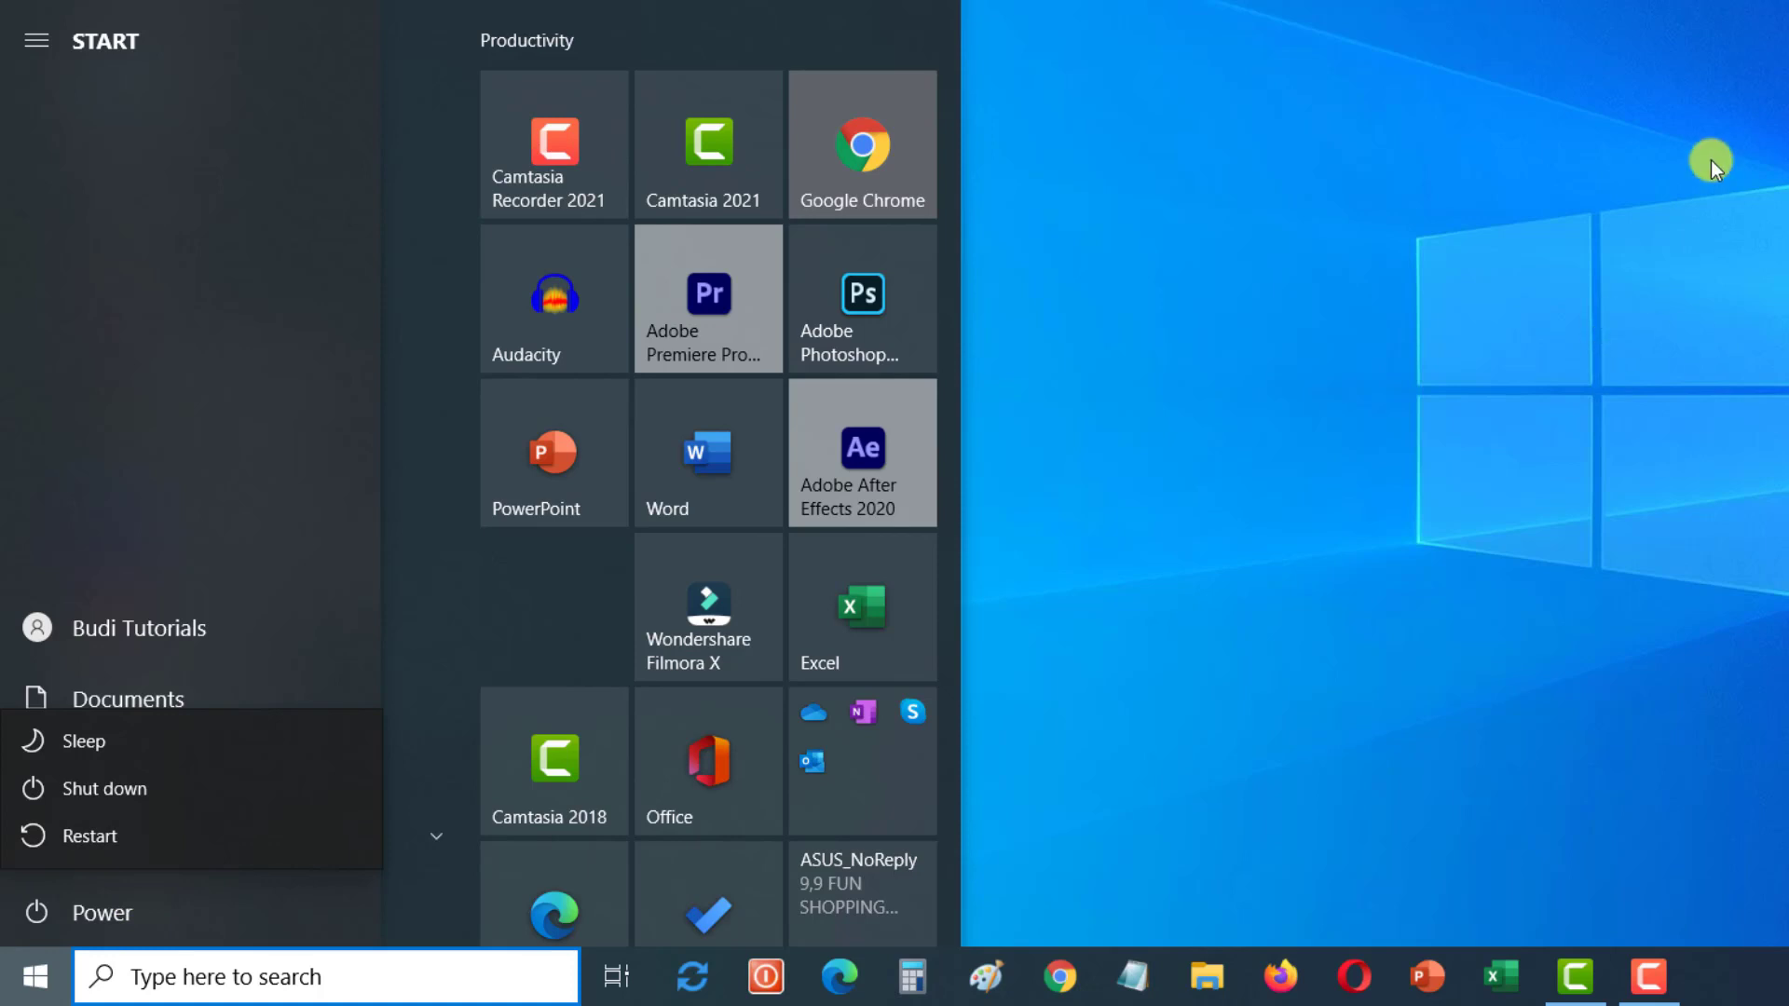
left_click(1725, 111)
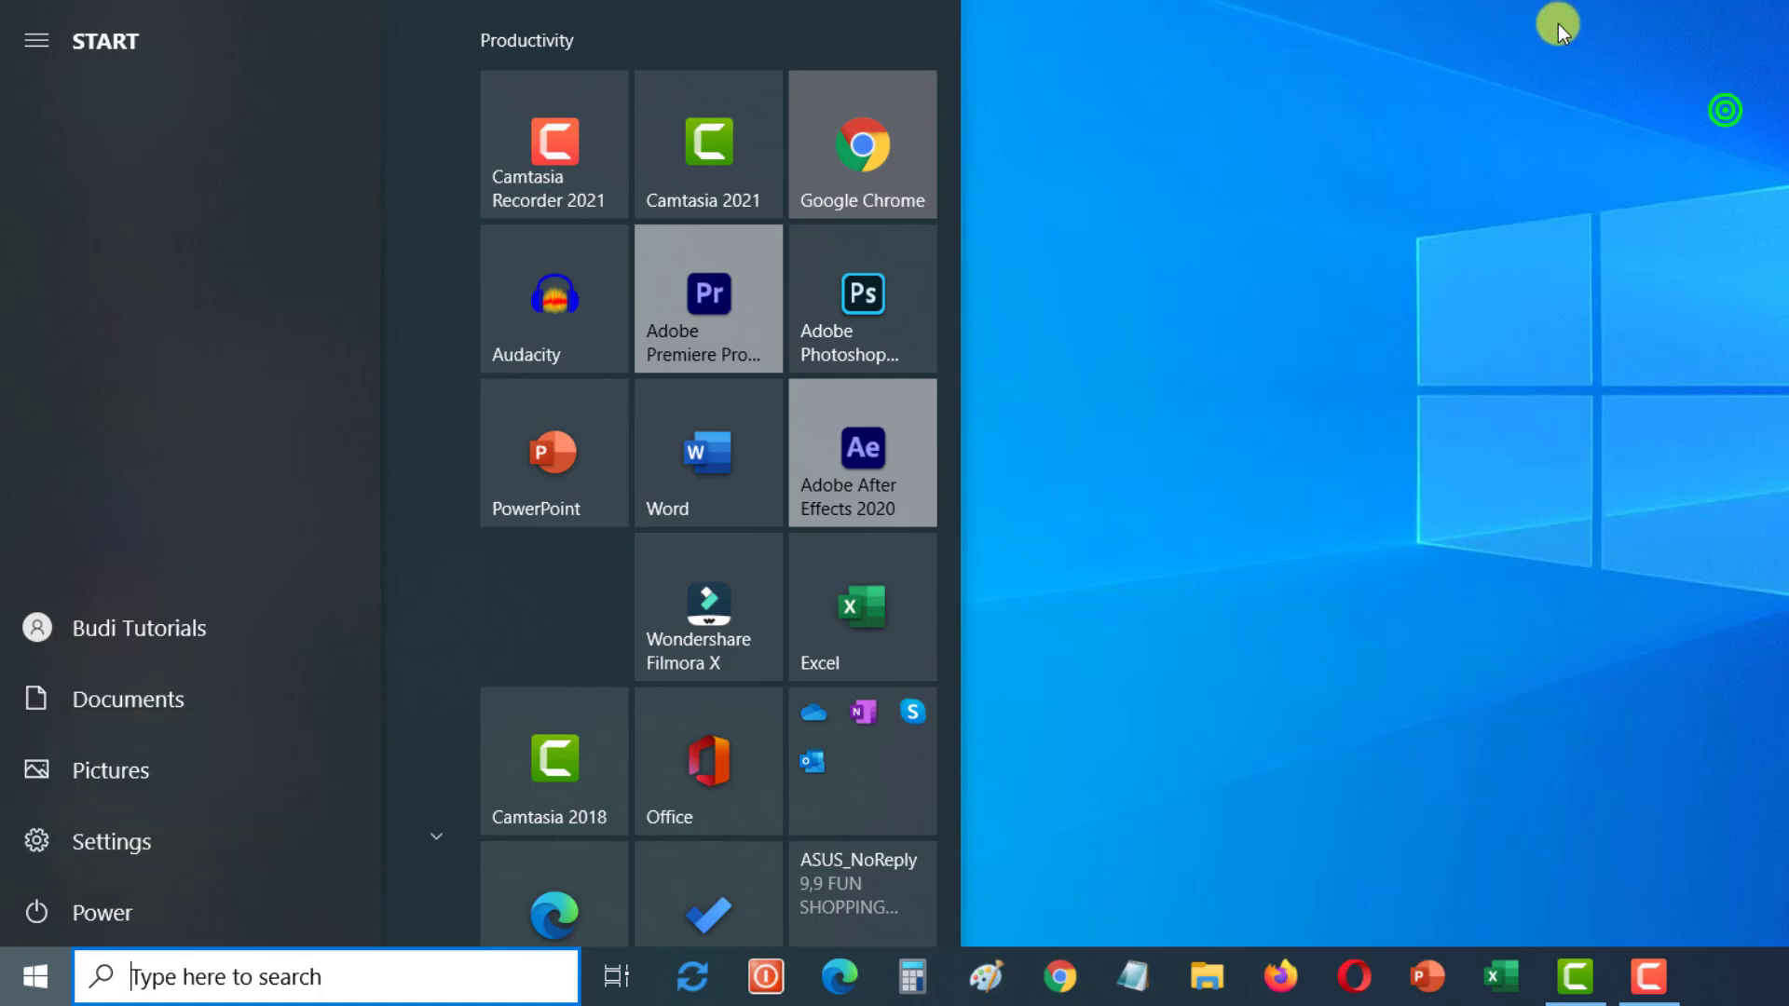
left_click(1616, 43)
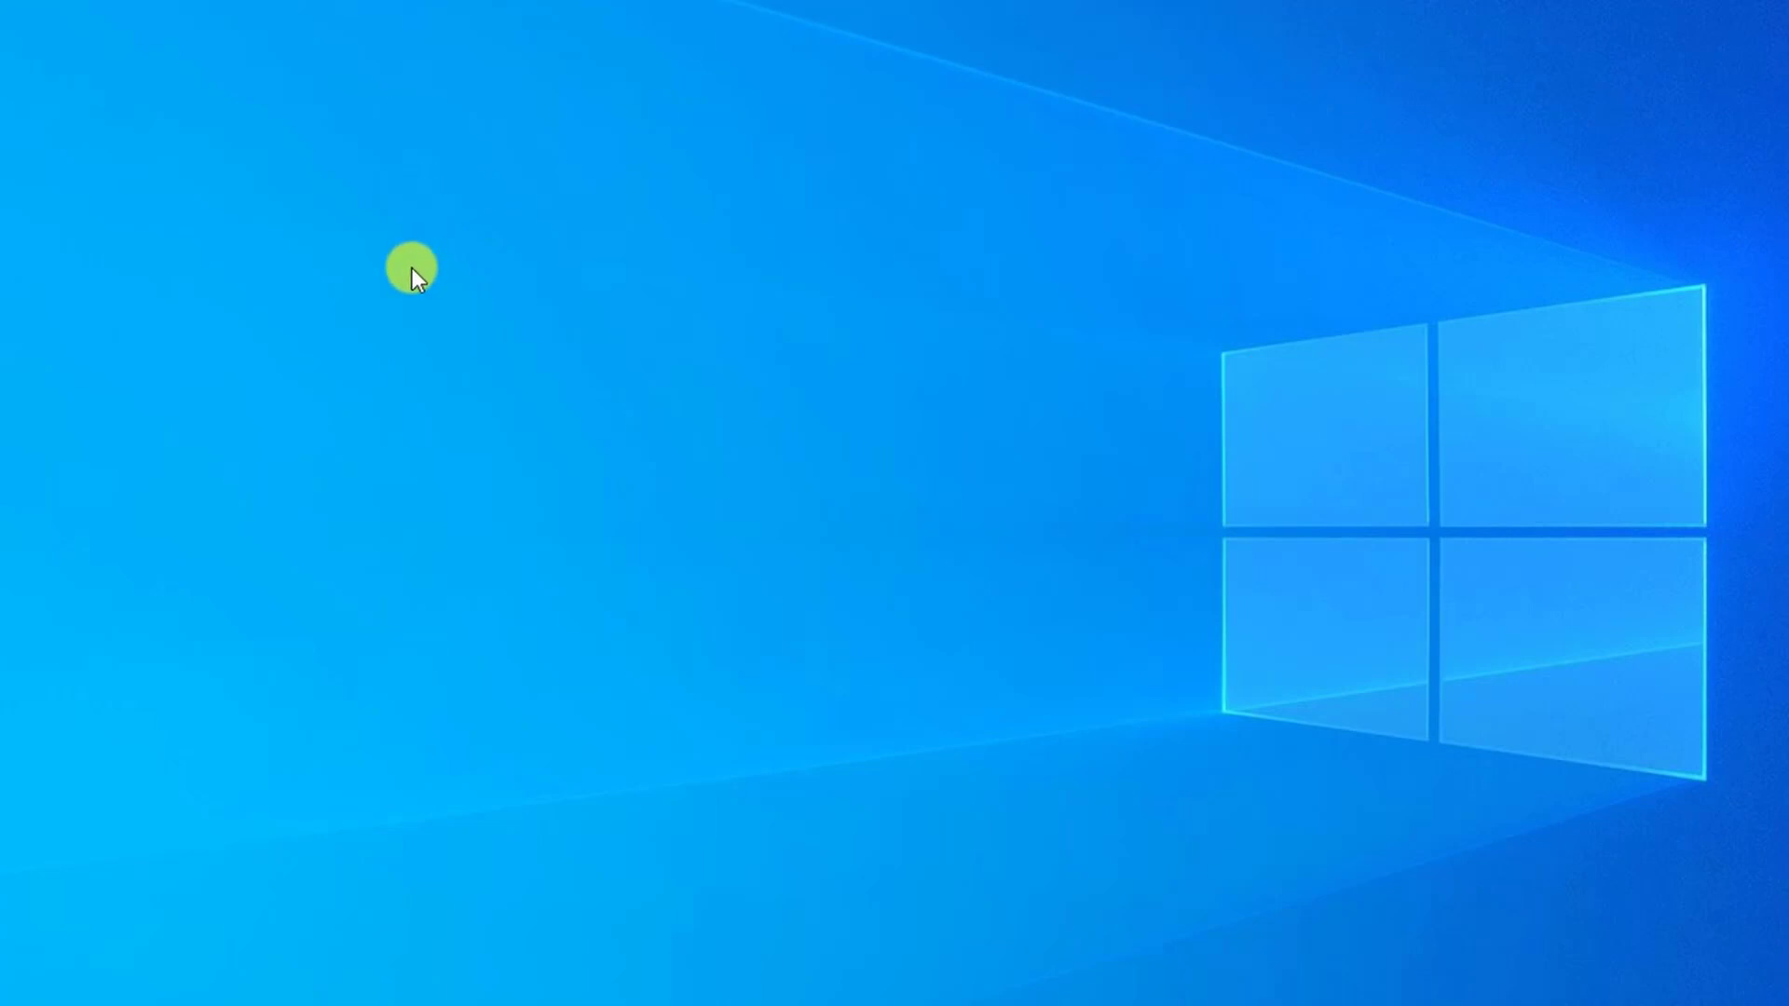
Create a new desktop shortcut with the item location "shutdown.exe -s -t 00".
right_click(216, 99)
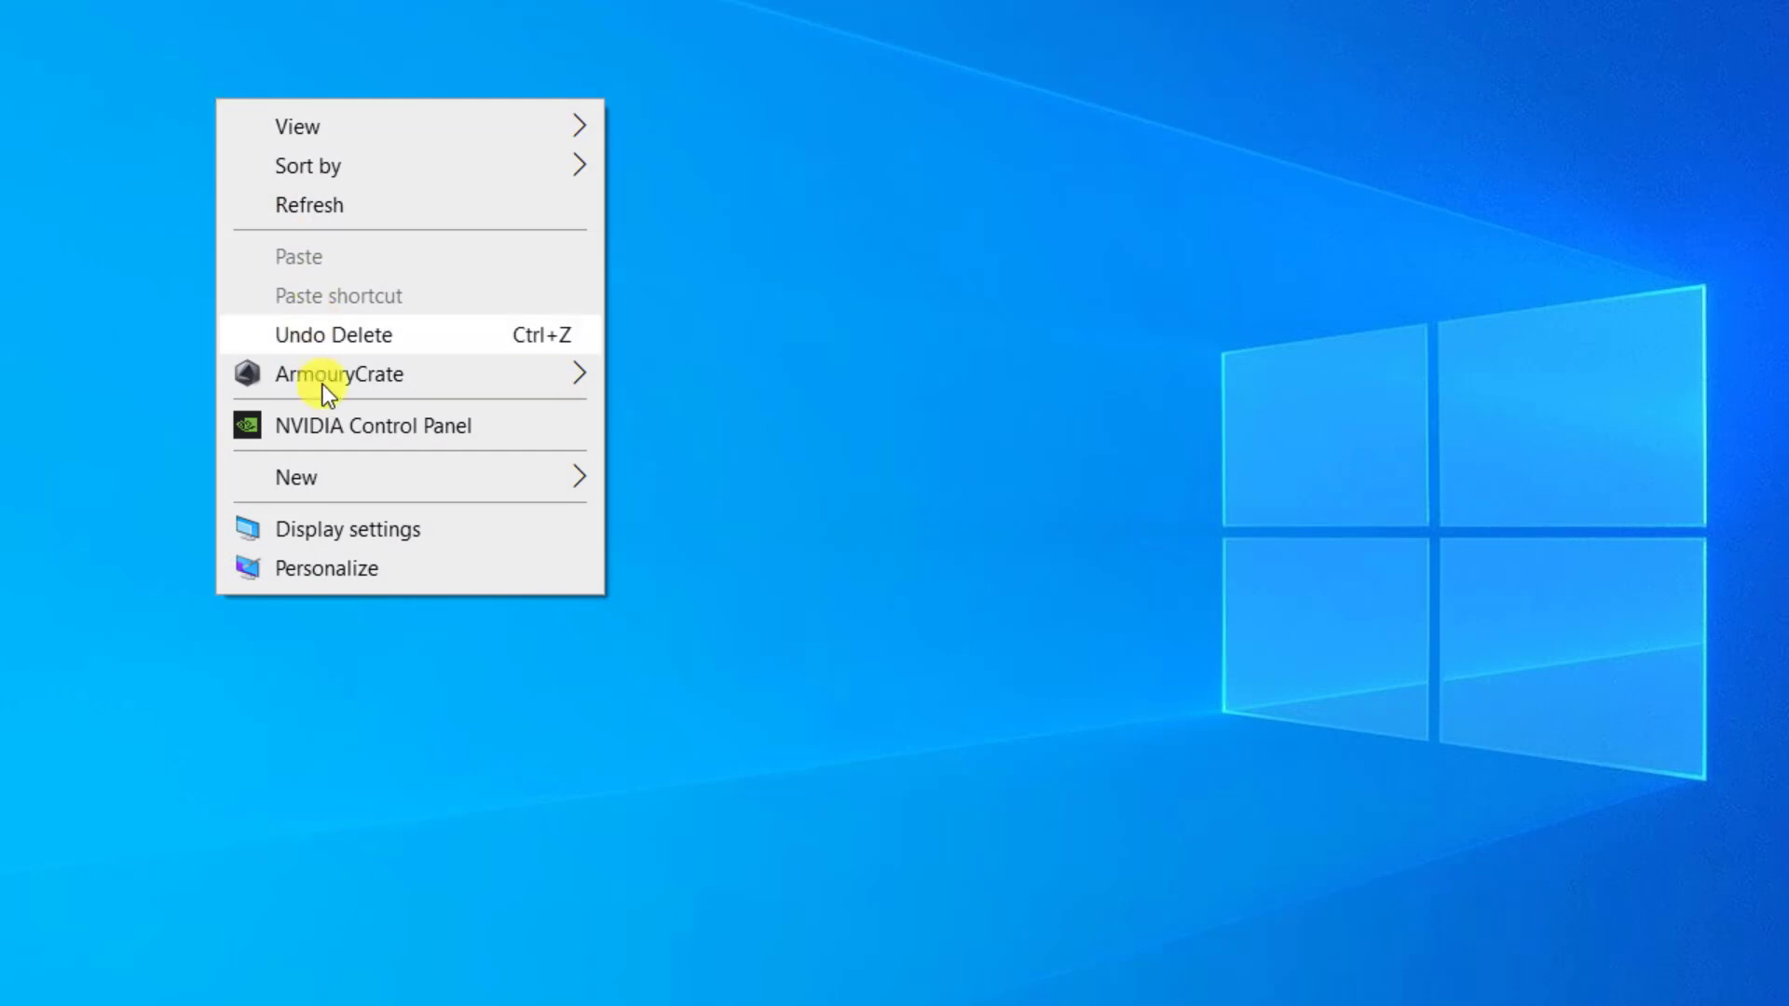
mouse_move(337, 479)
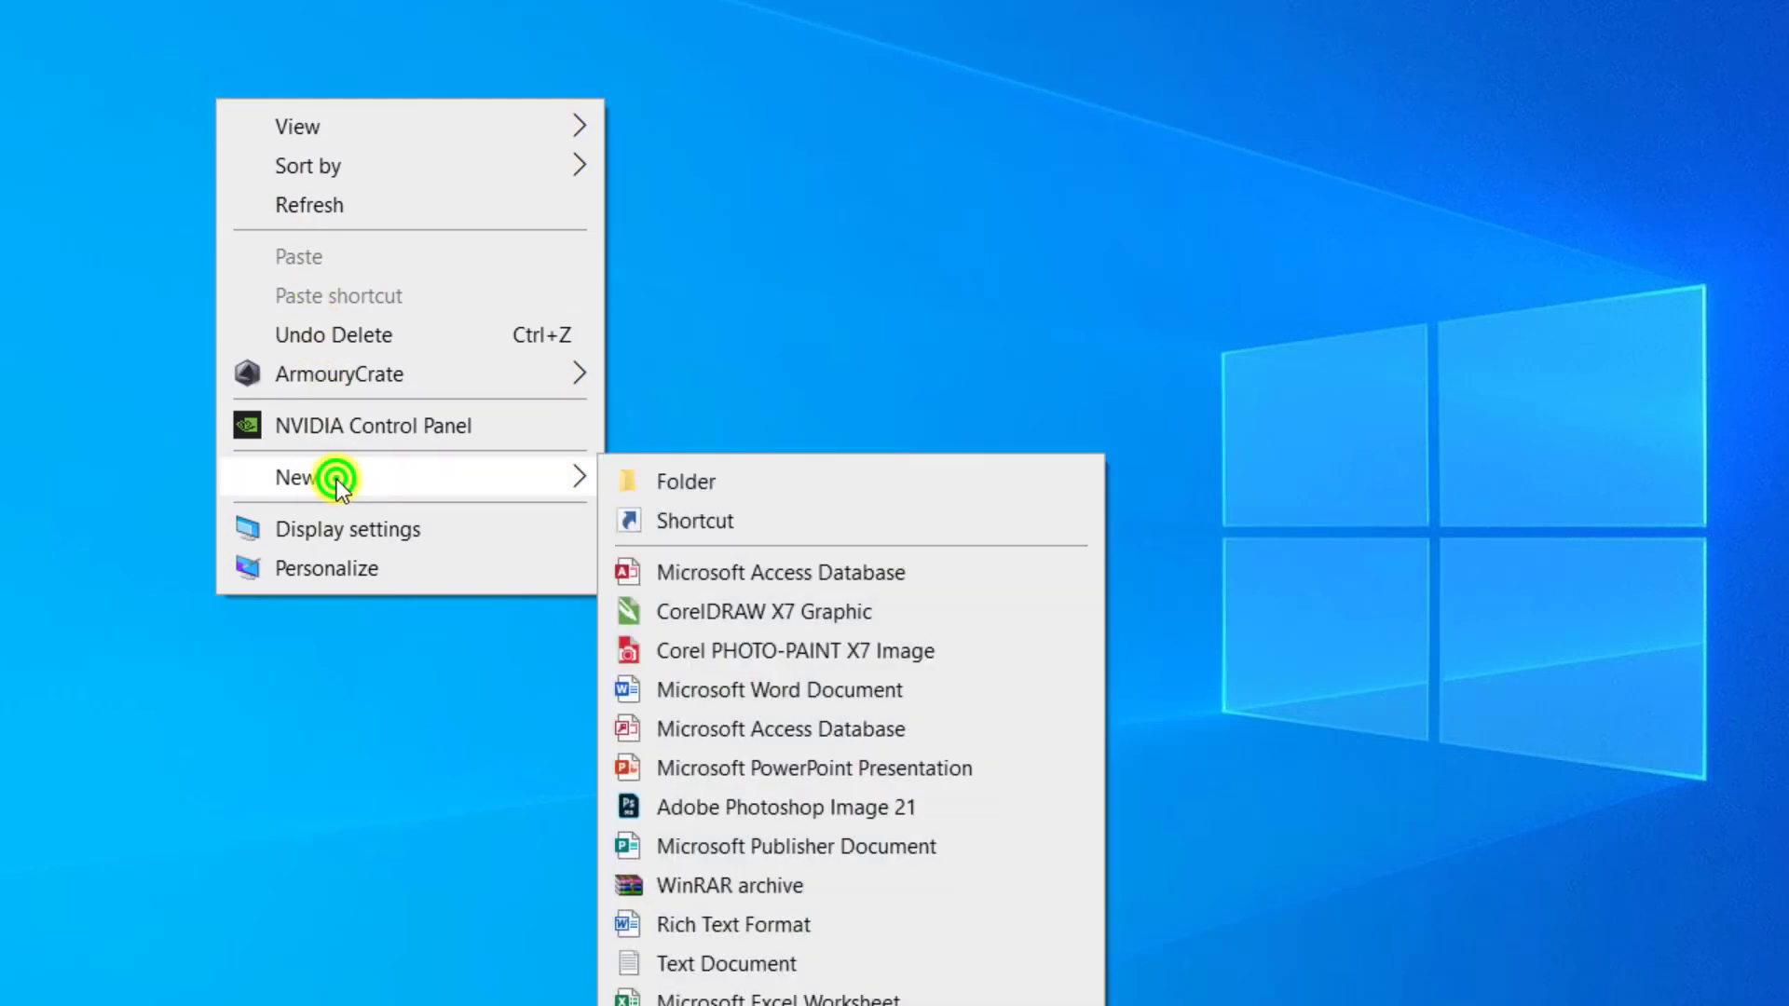
left_click(656, 519)
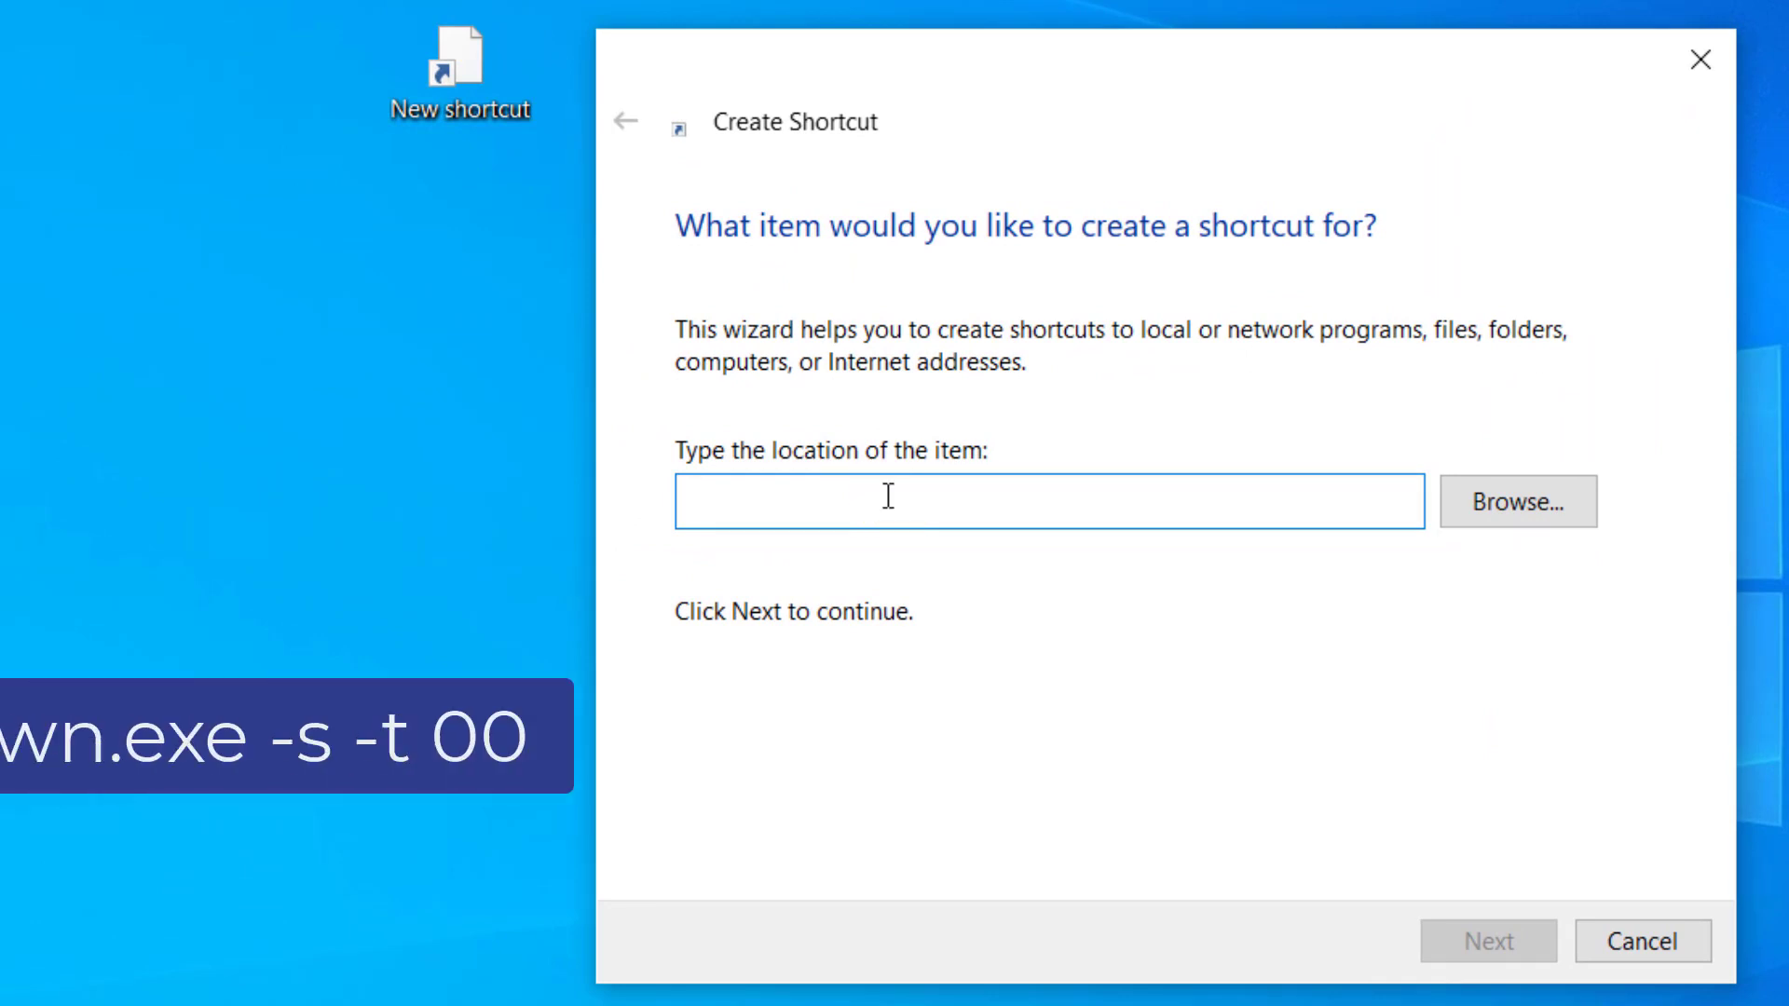
type("shutdown")
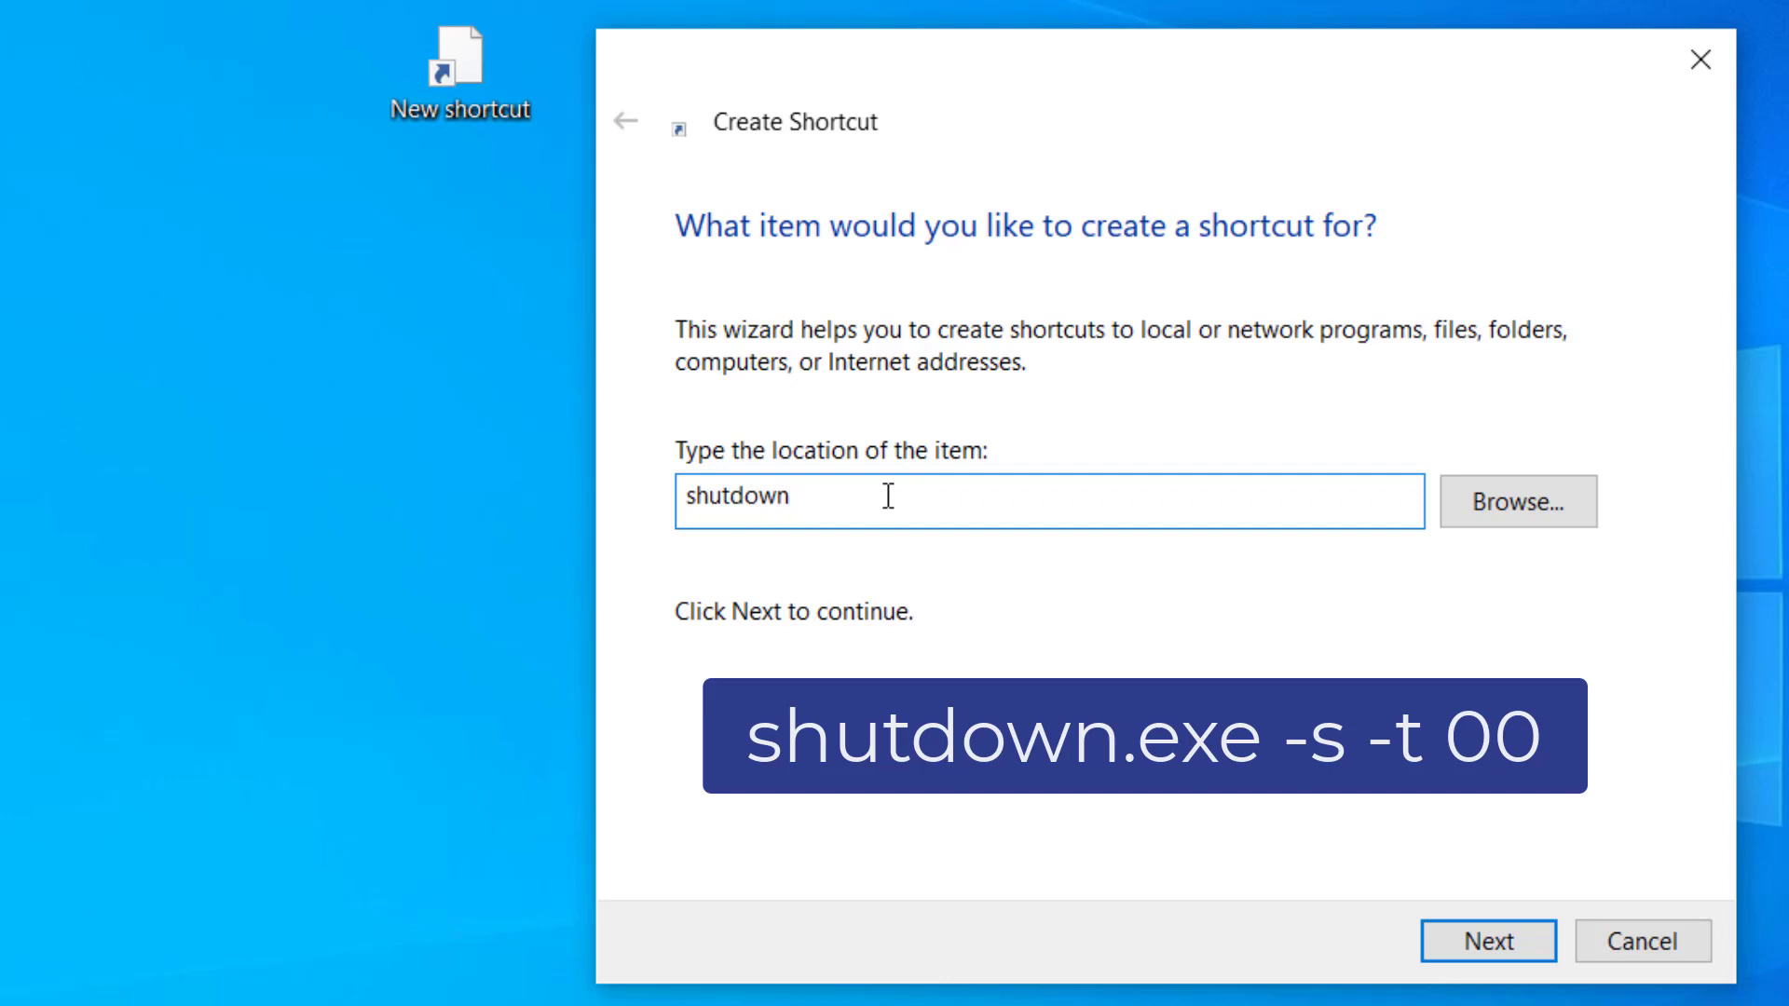
type(".exe -s -t 00")
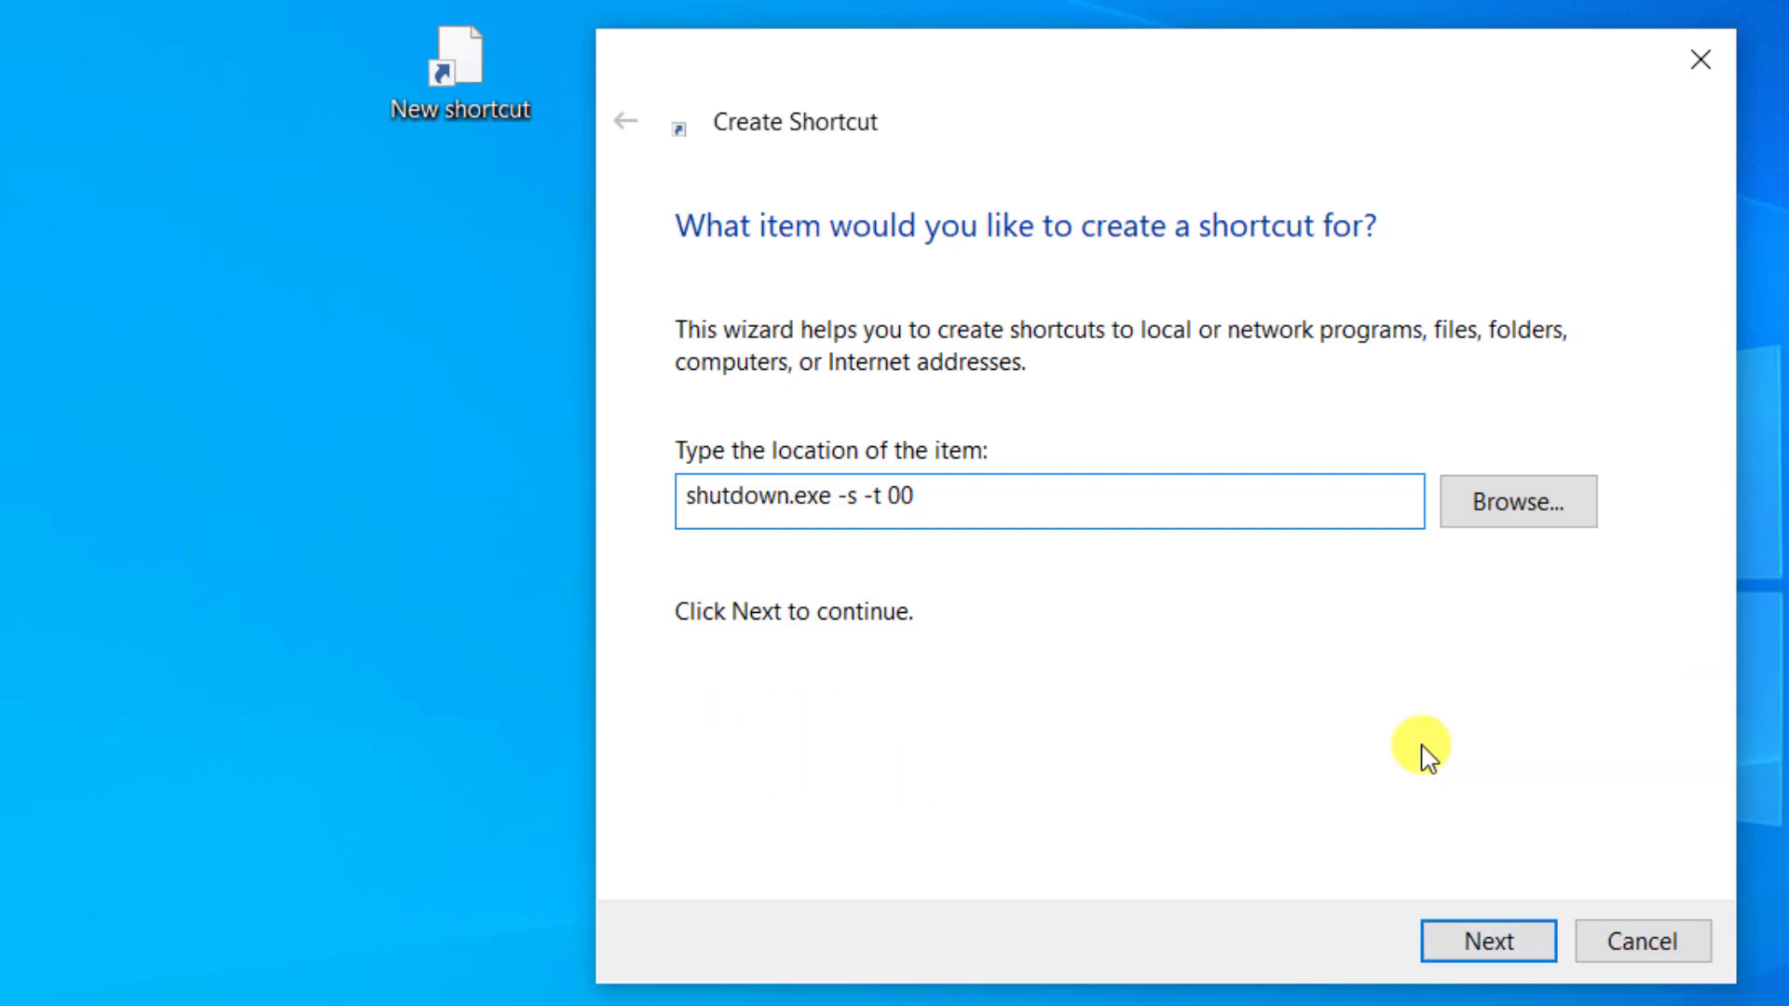
left_click(1517, 927)
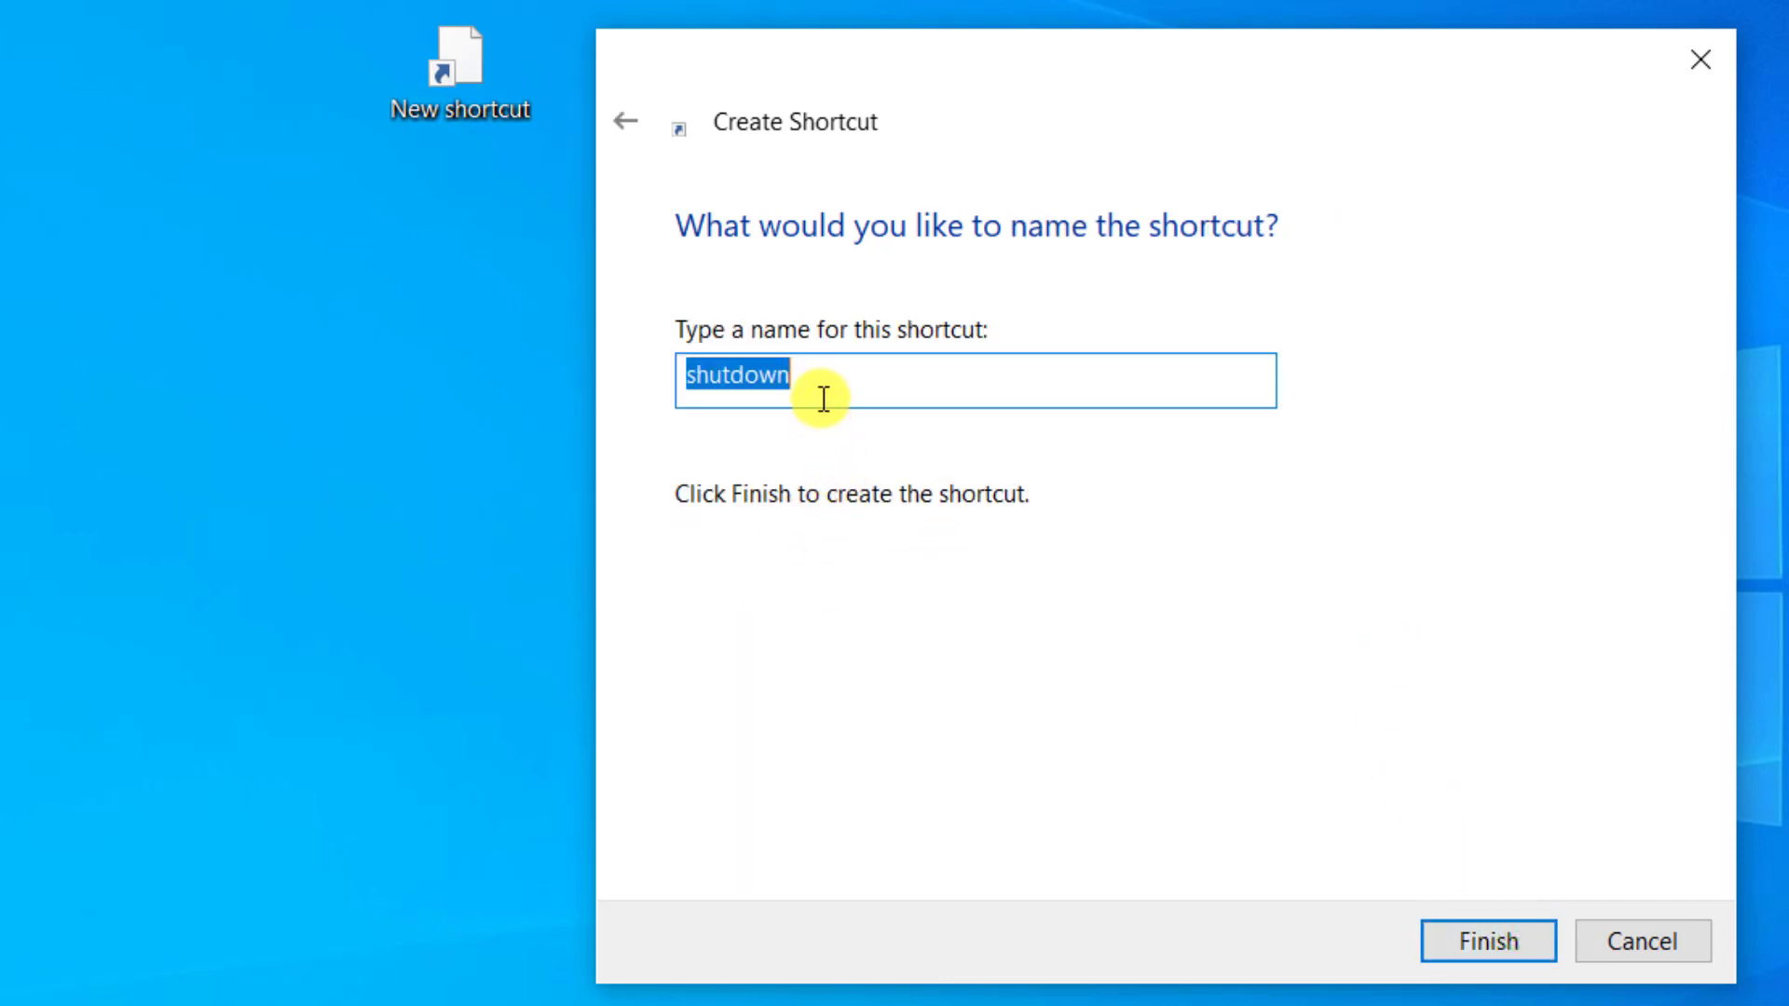
Name the new shortcut "Shutdown" with a capital S and finish creating it.
left_click(742, 375)
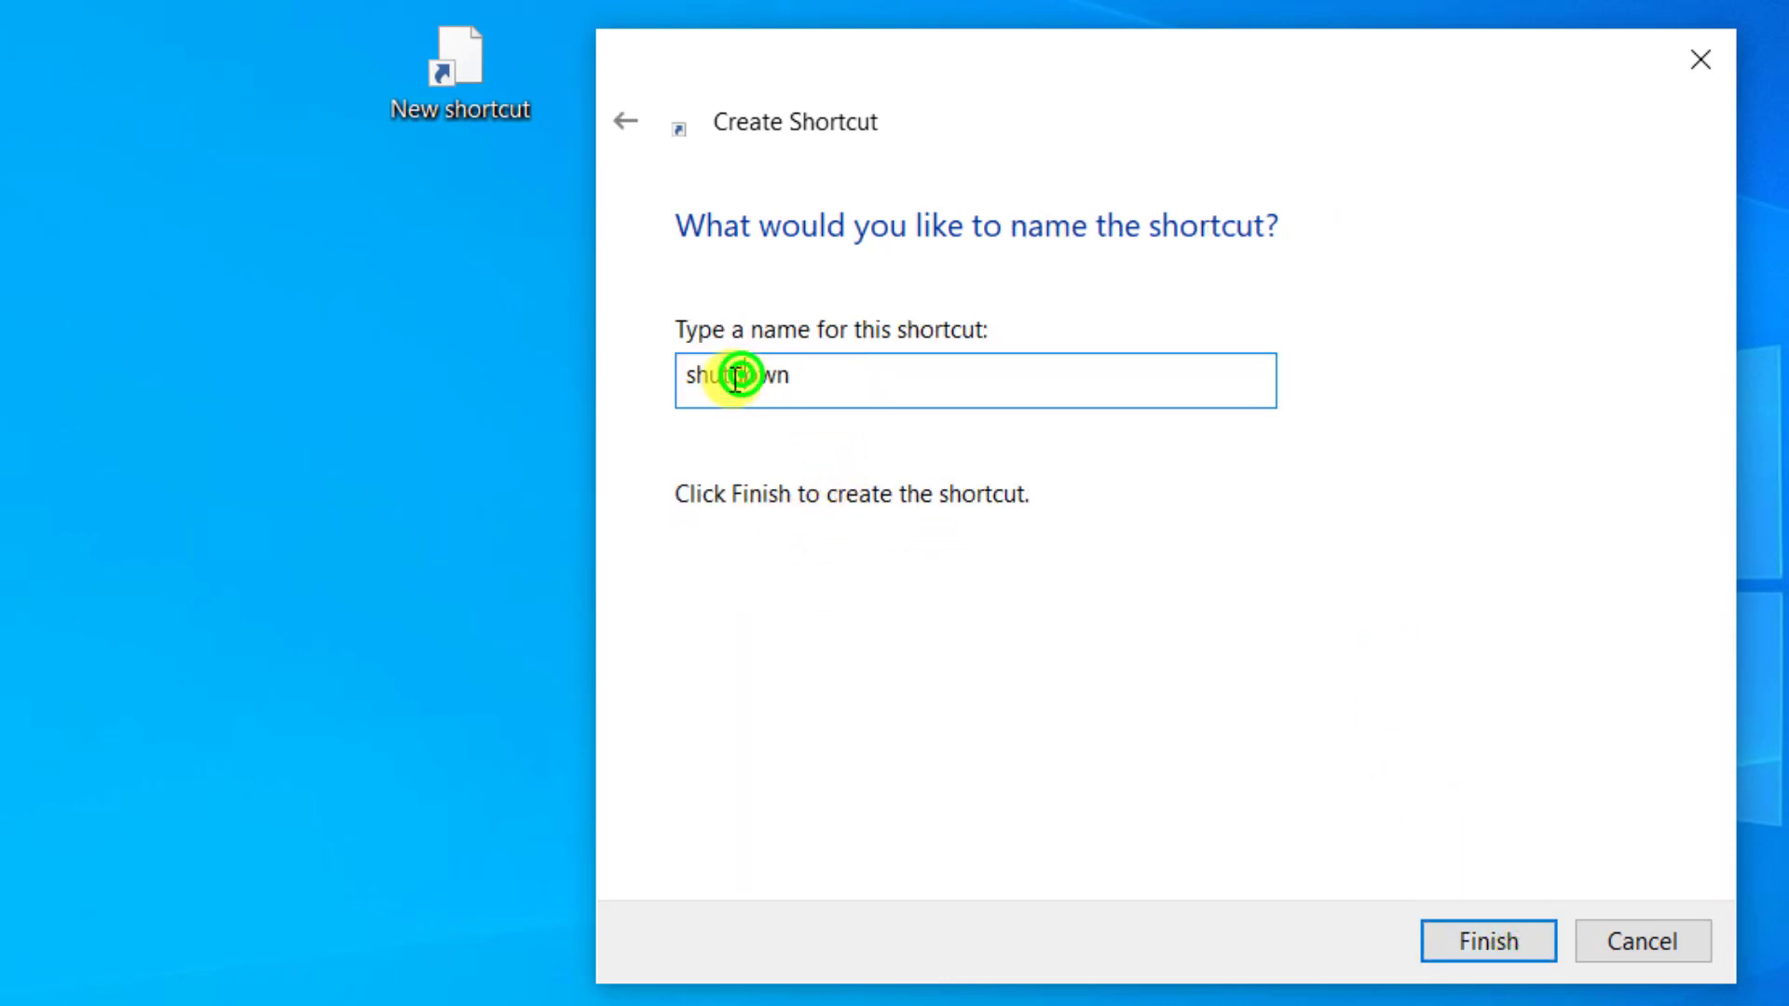
left_click(689, 380)
key("Delete")
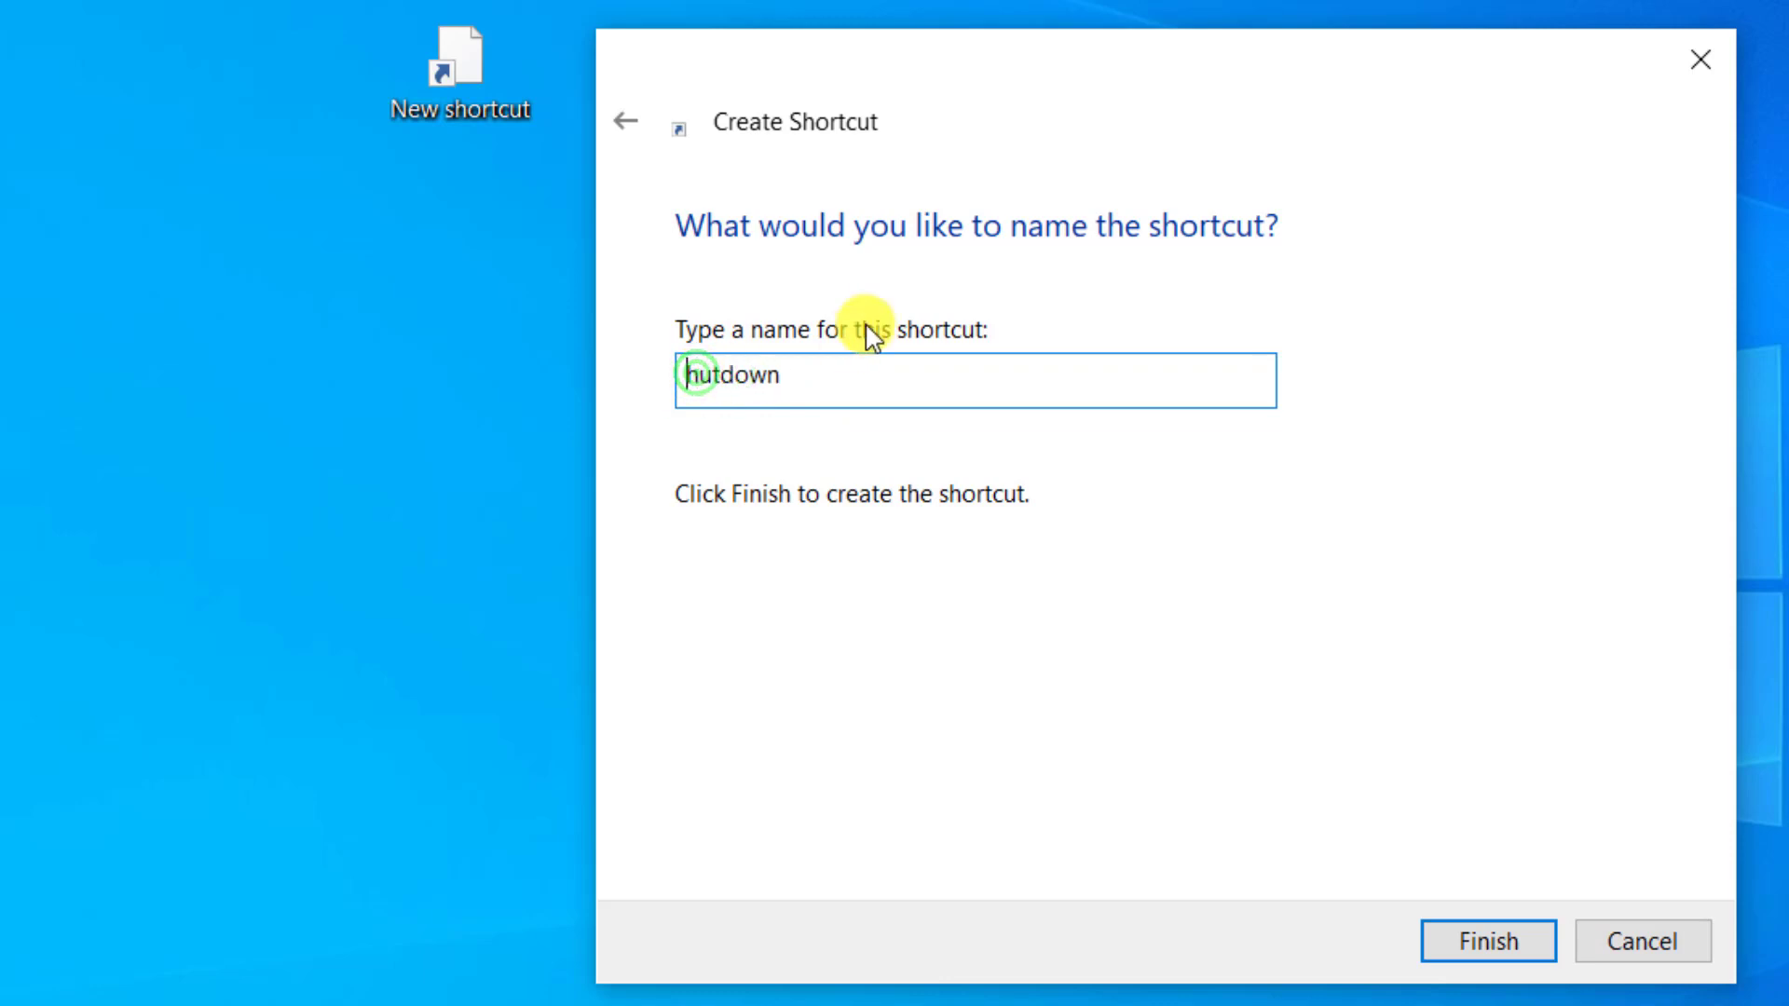
type("S")
left_click(934, 379)
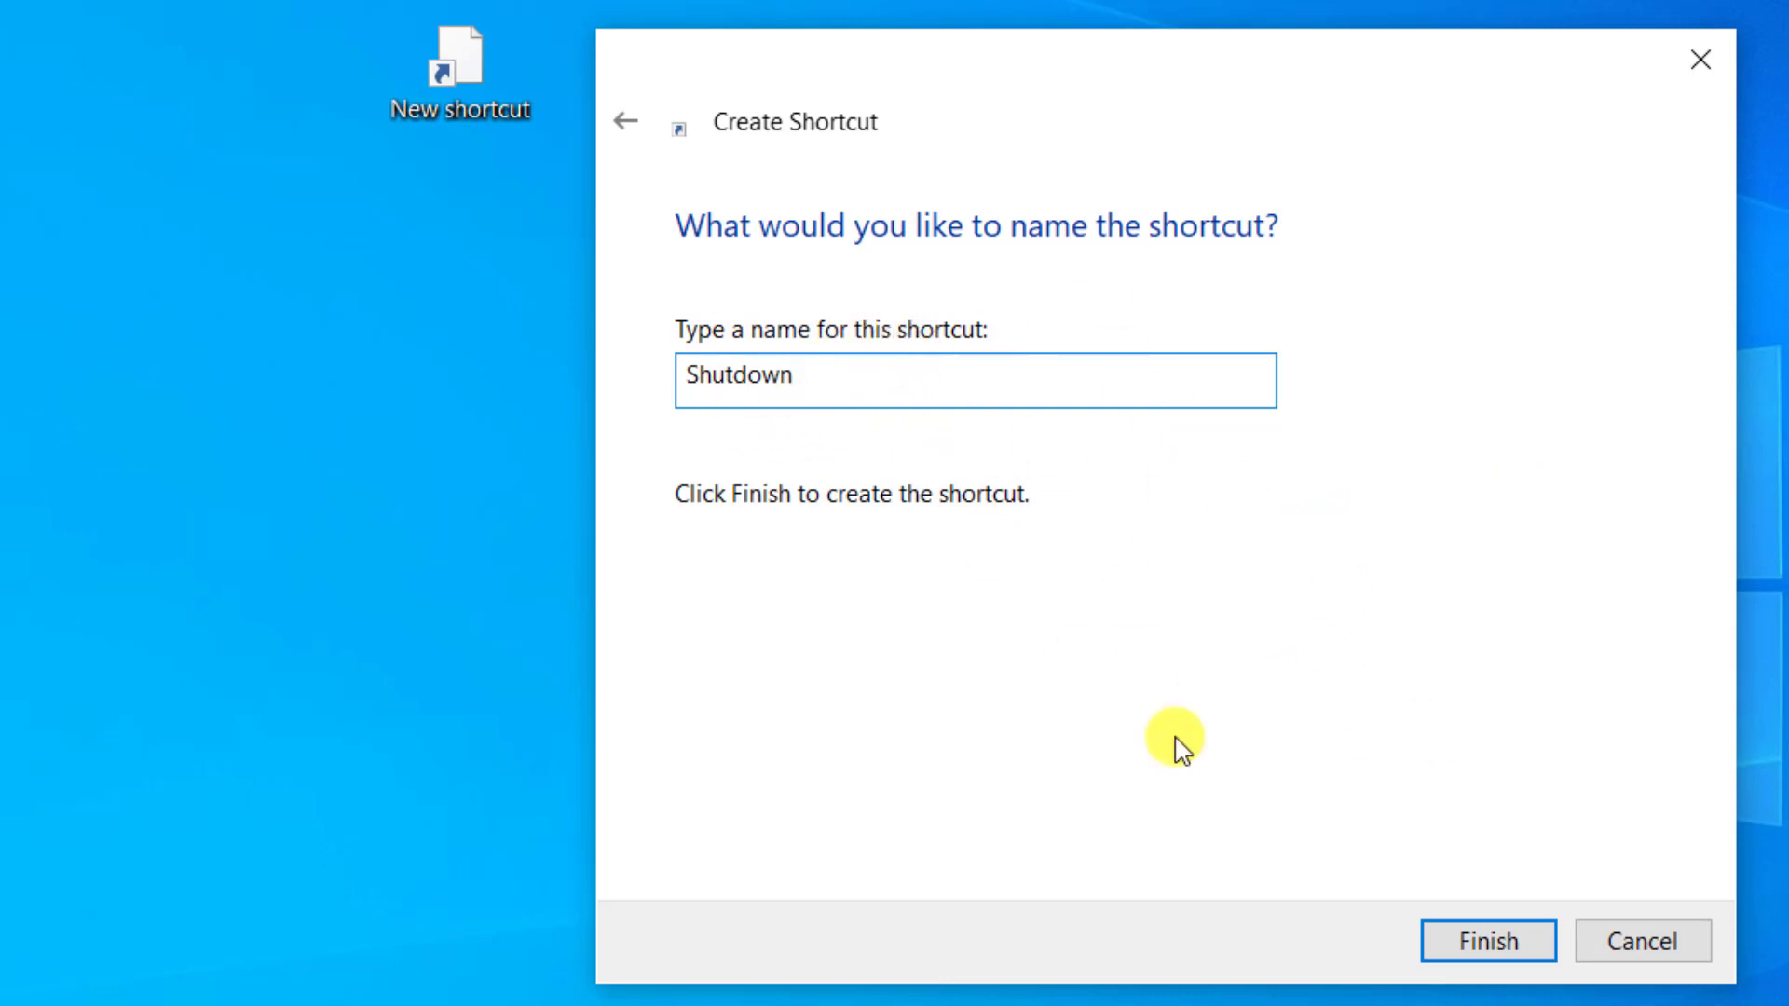
left_click(1505, 943)
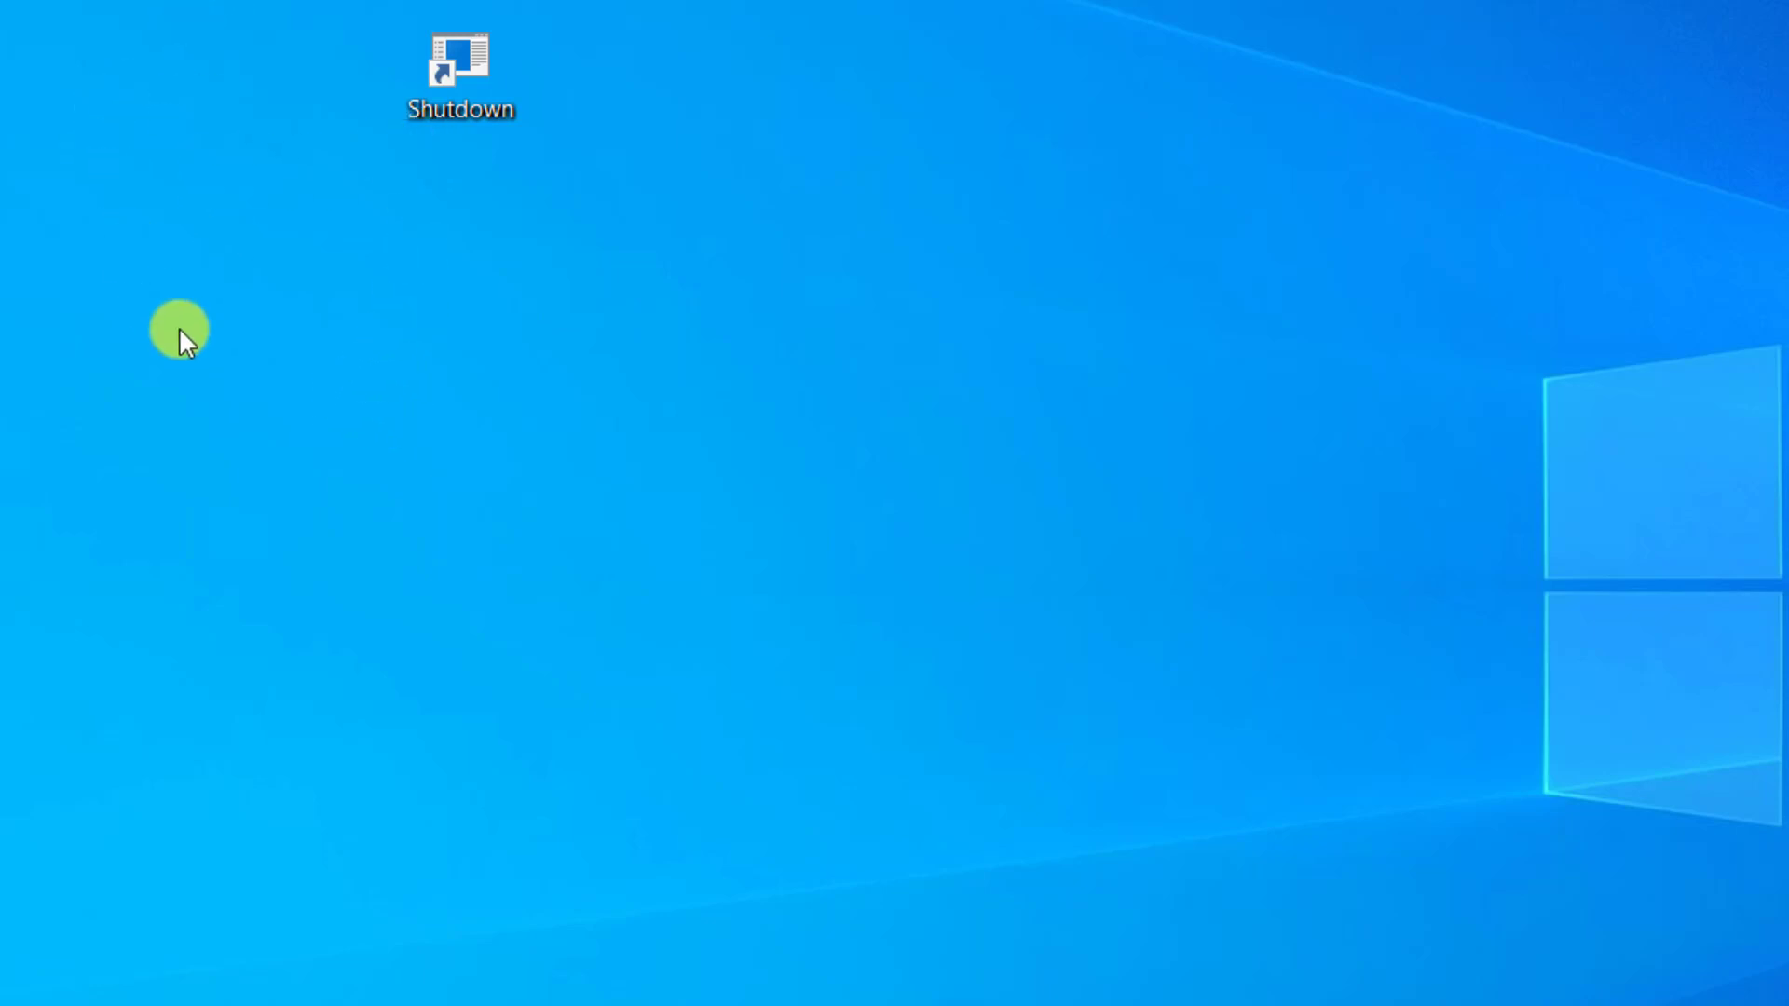
Create a second desktop shortcut with the item location "shutdown.exe -r -t 00".
right_click(155, 282)
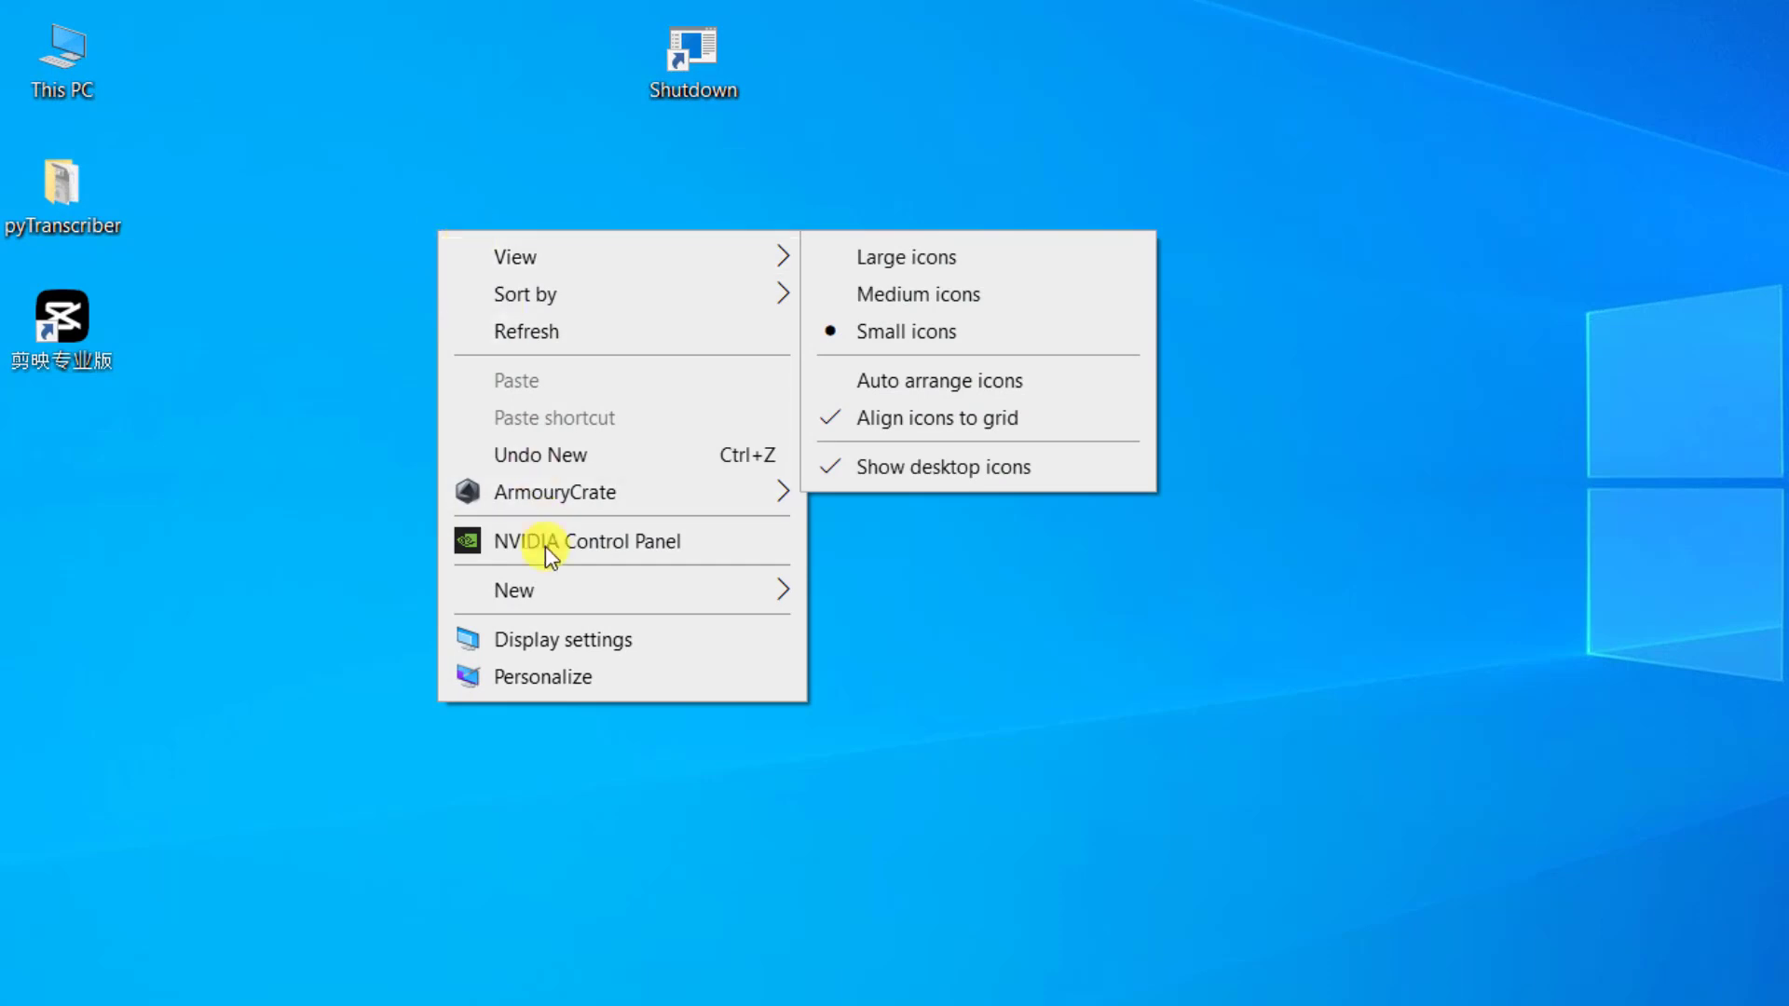
mouse_move(551, 591)
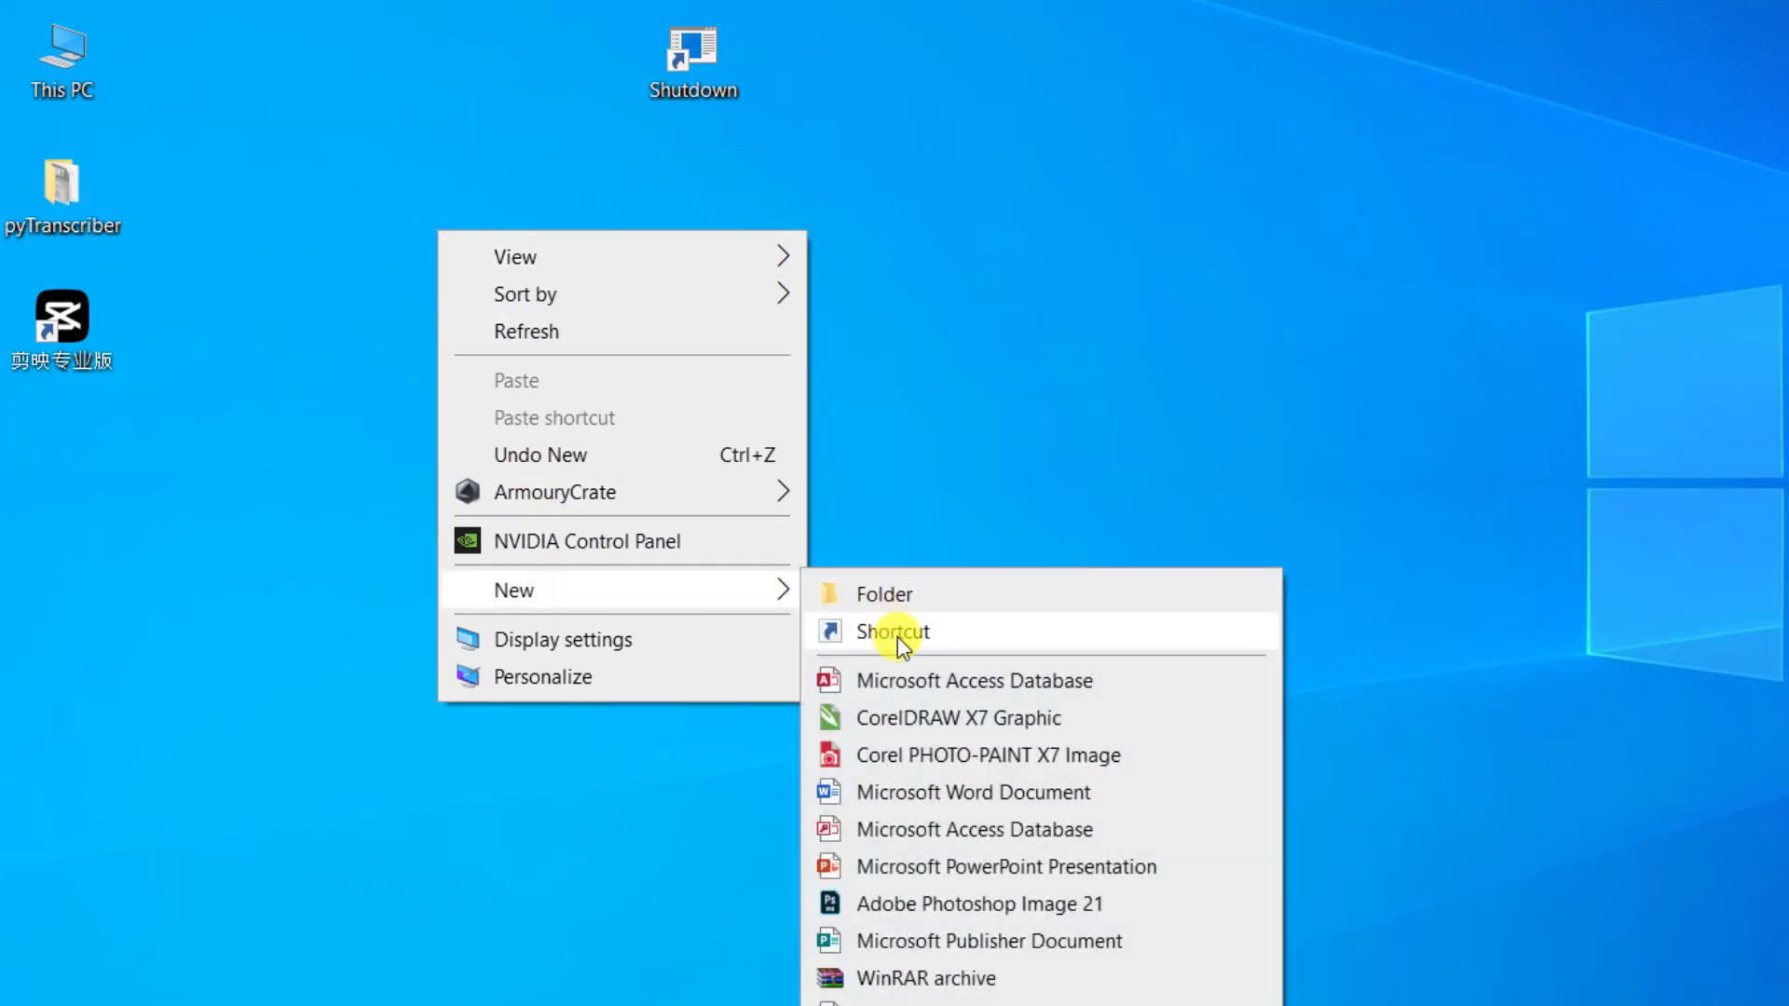
left_click(898, 635)
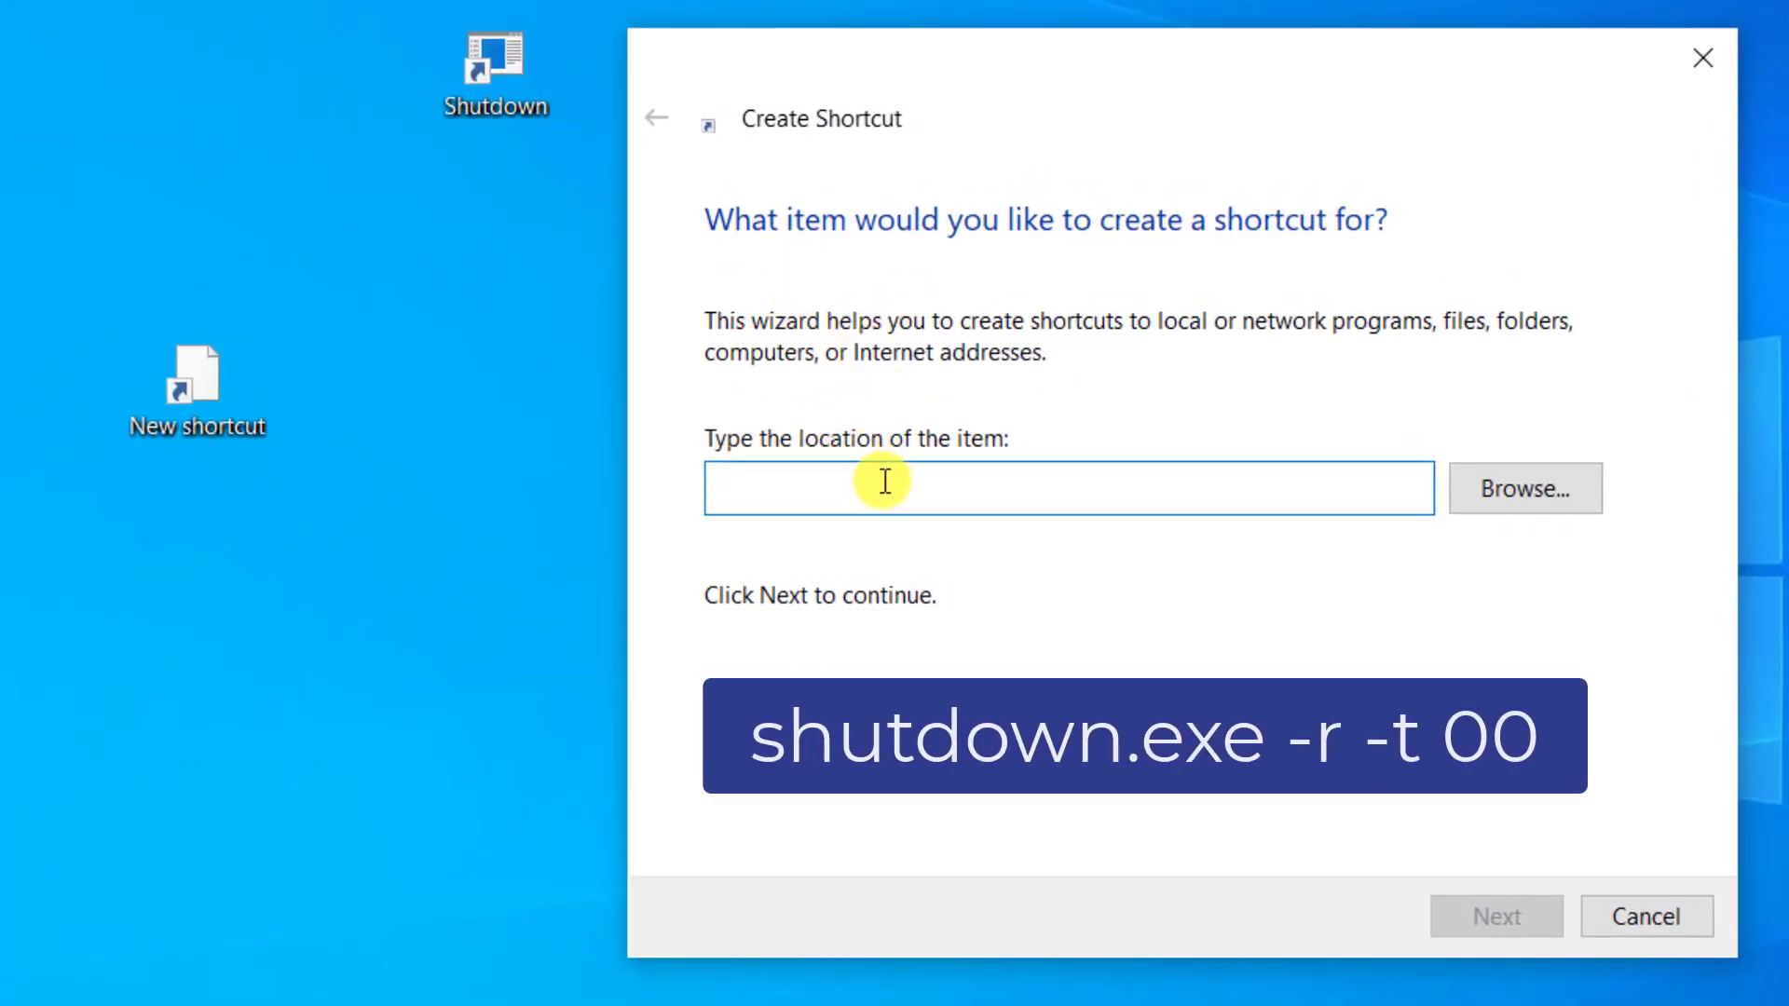
type("shu")
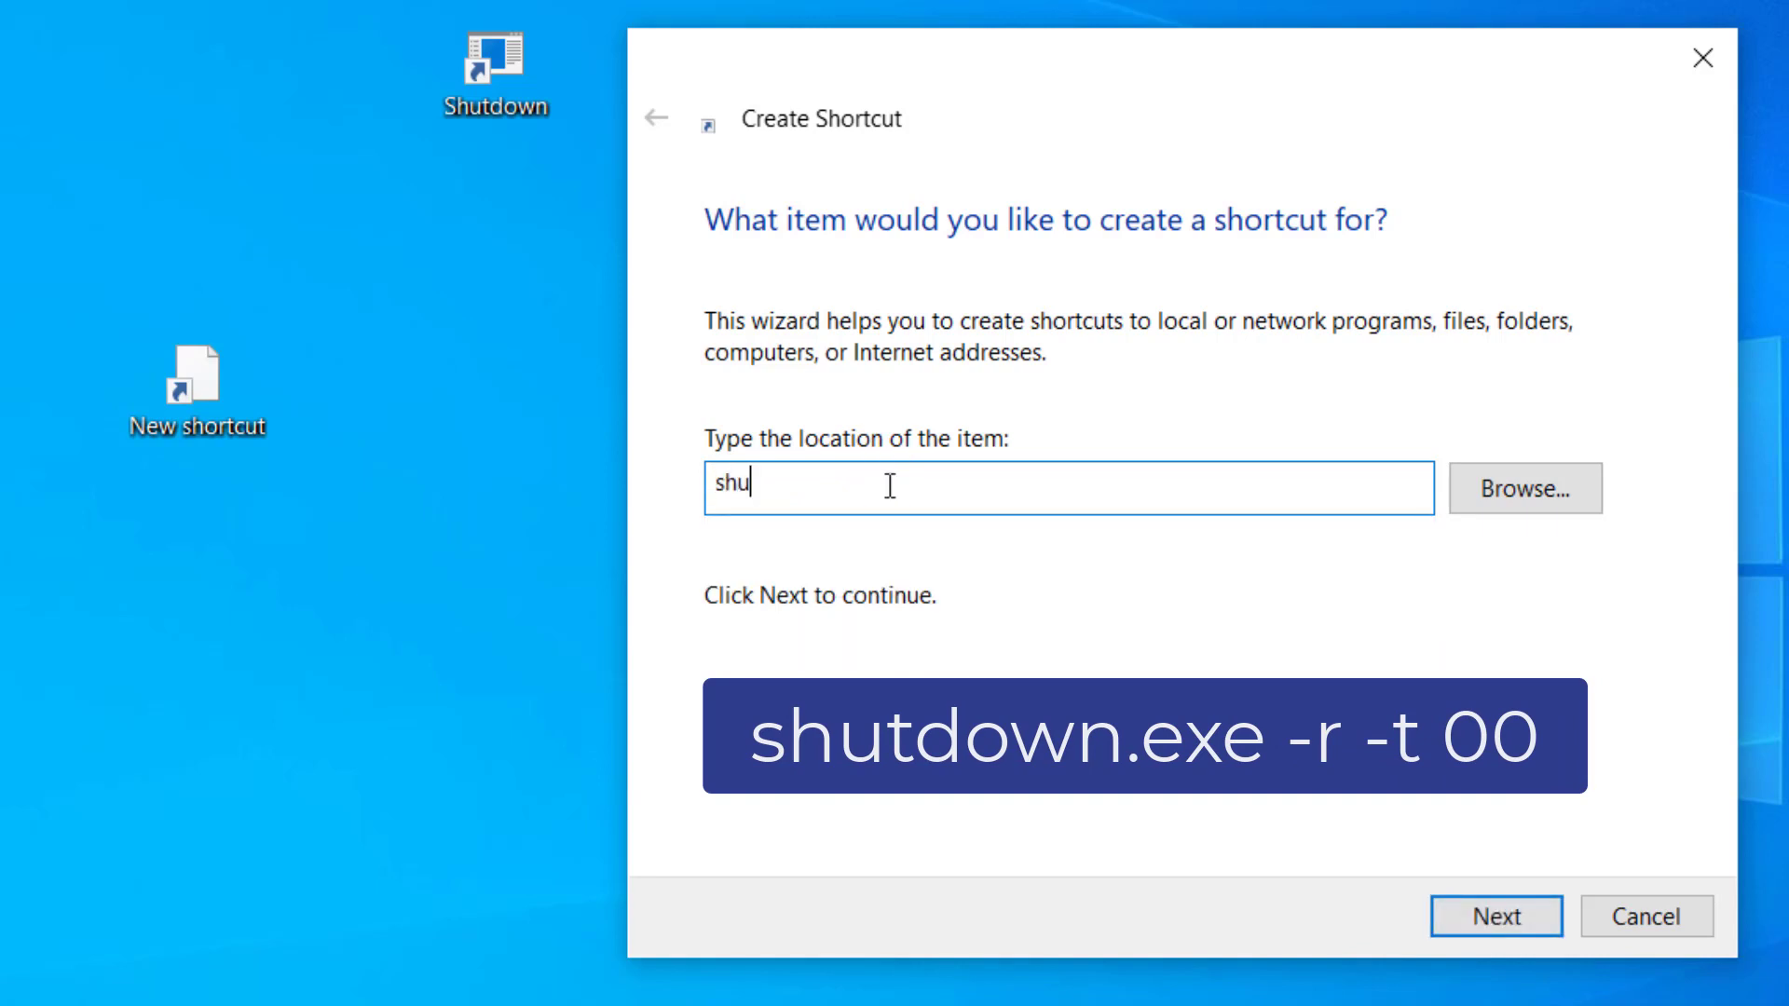
type("tdown.exe -r -t 00")
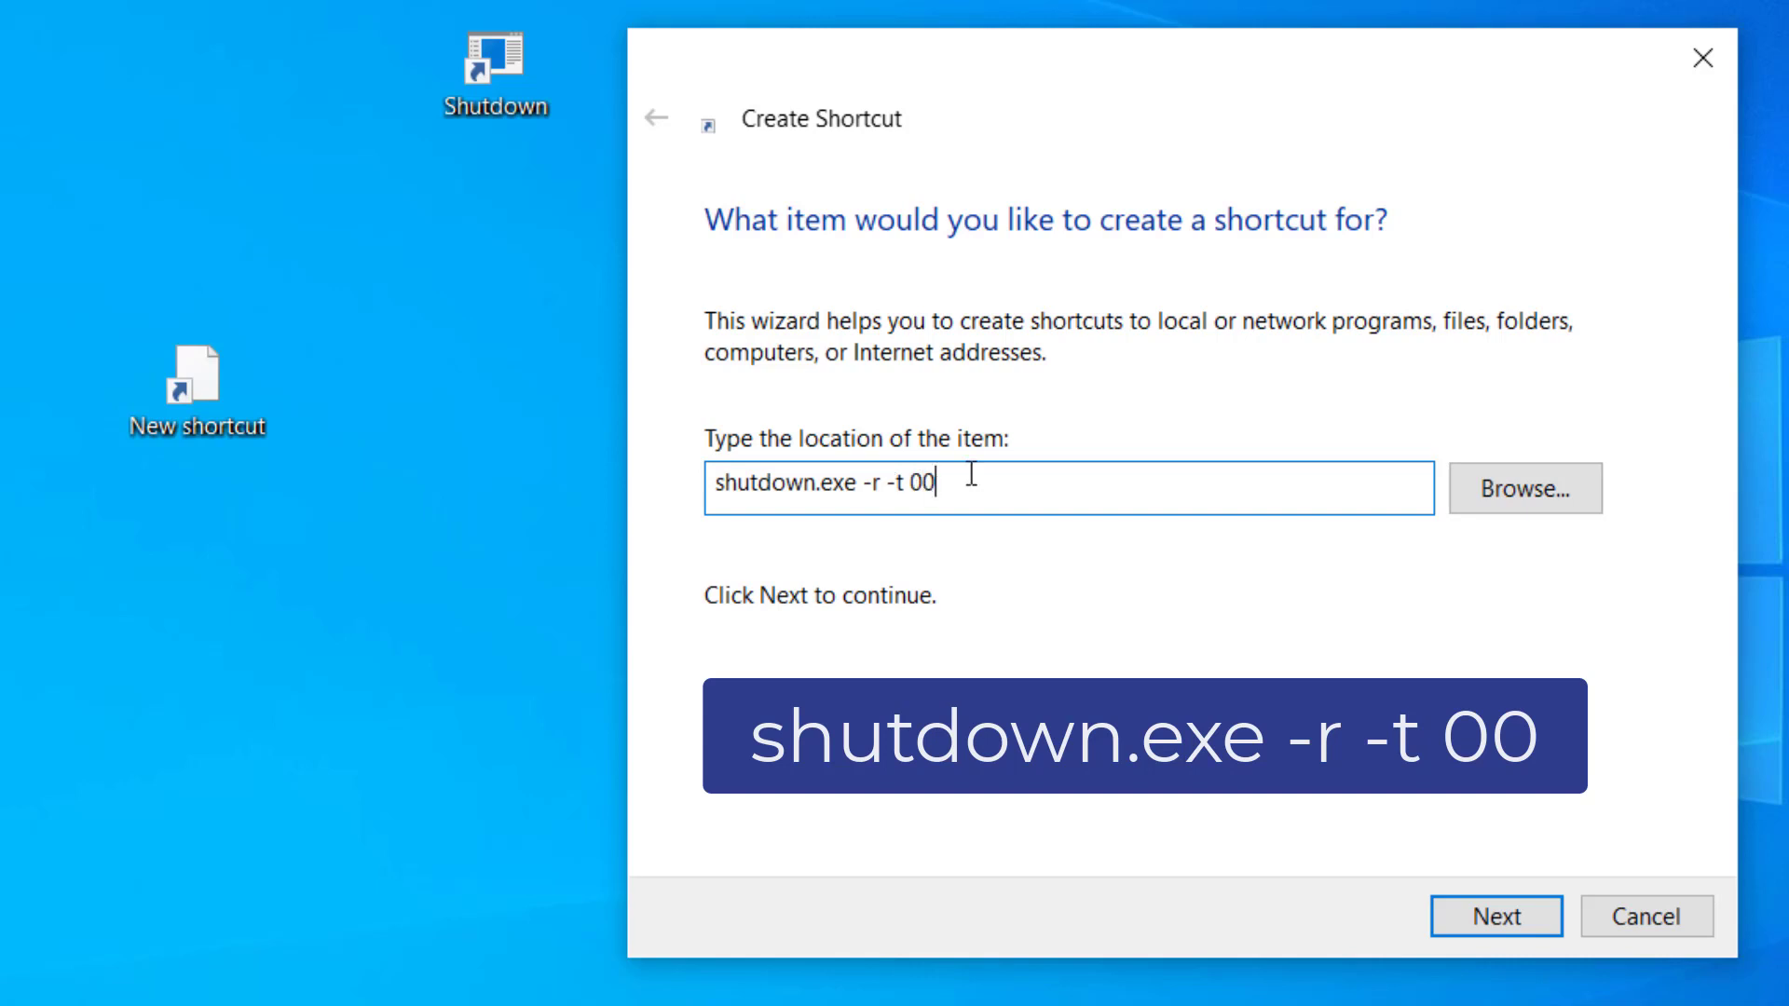
left_click(1475, 913)
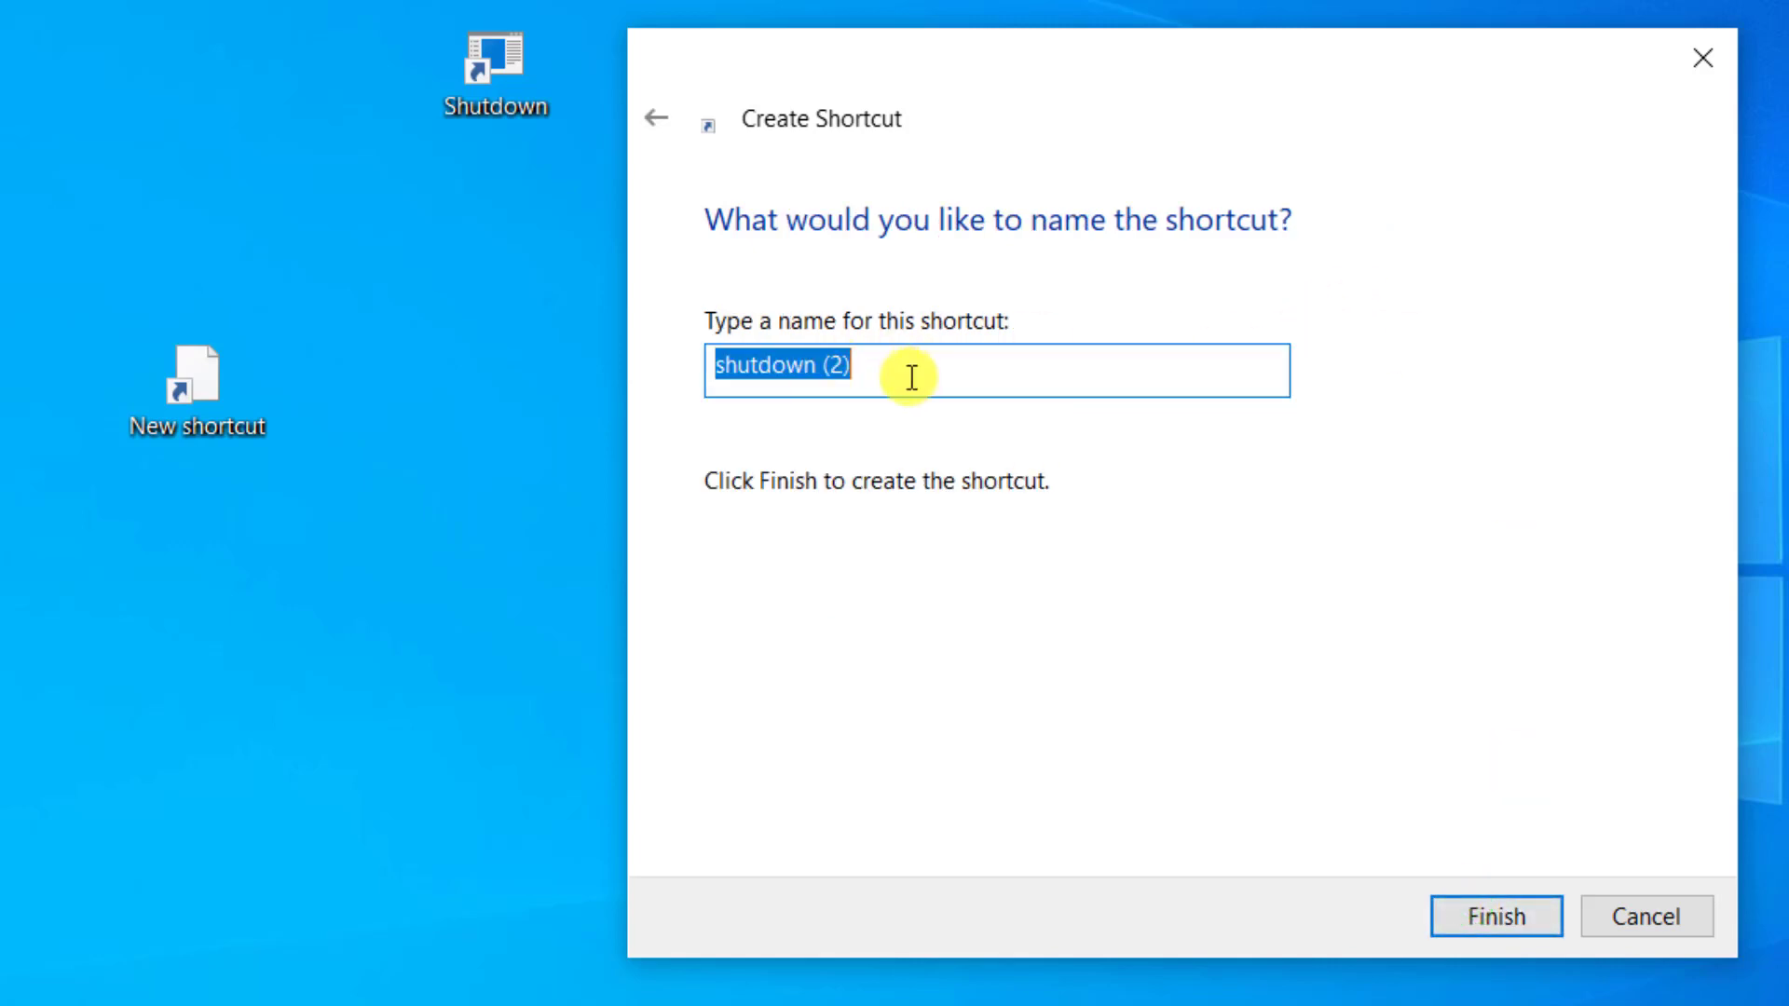
Name the second shortcut "Restart", finish creating it and place it beside the Shutdown shortcut on the desktop.
type("Restart")
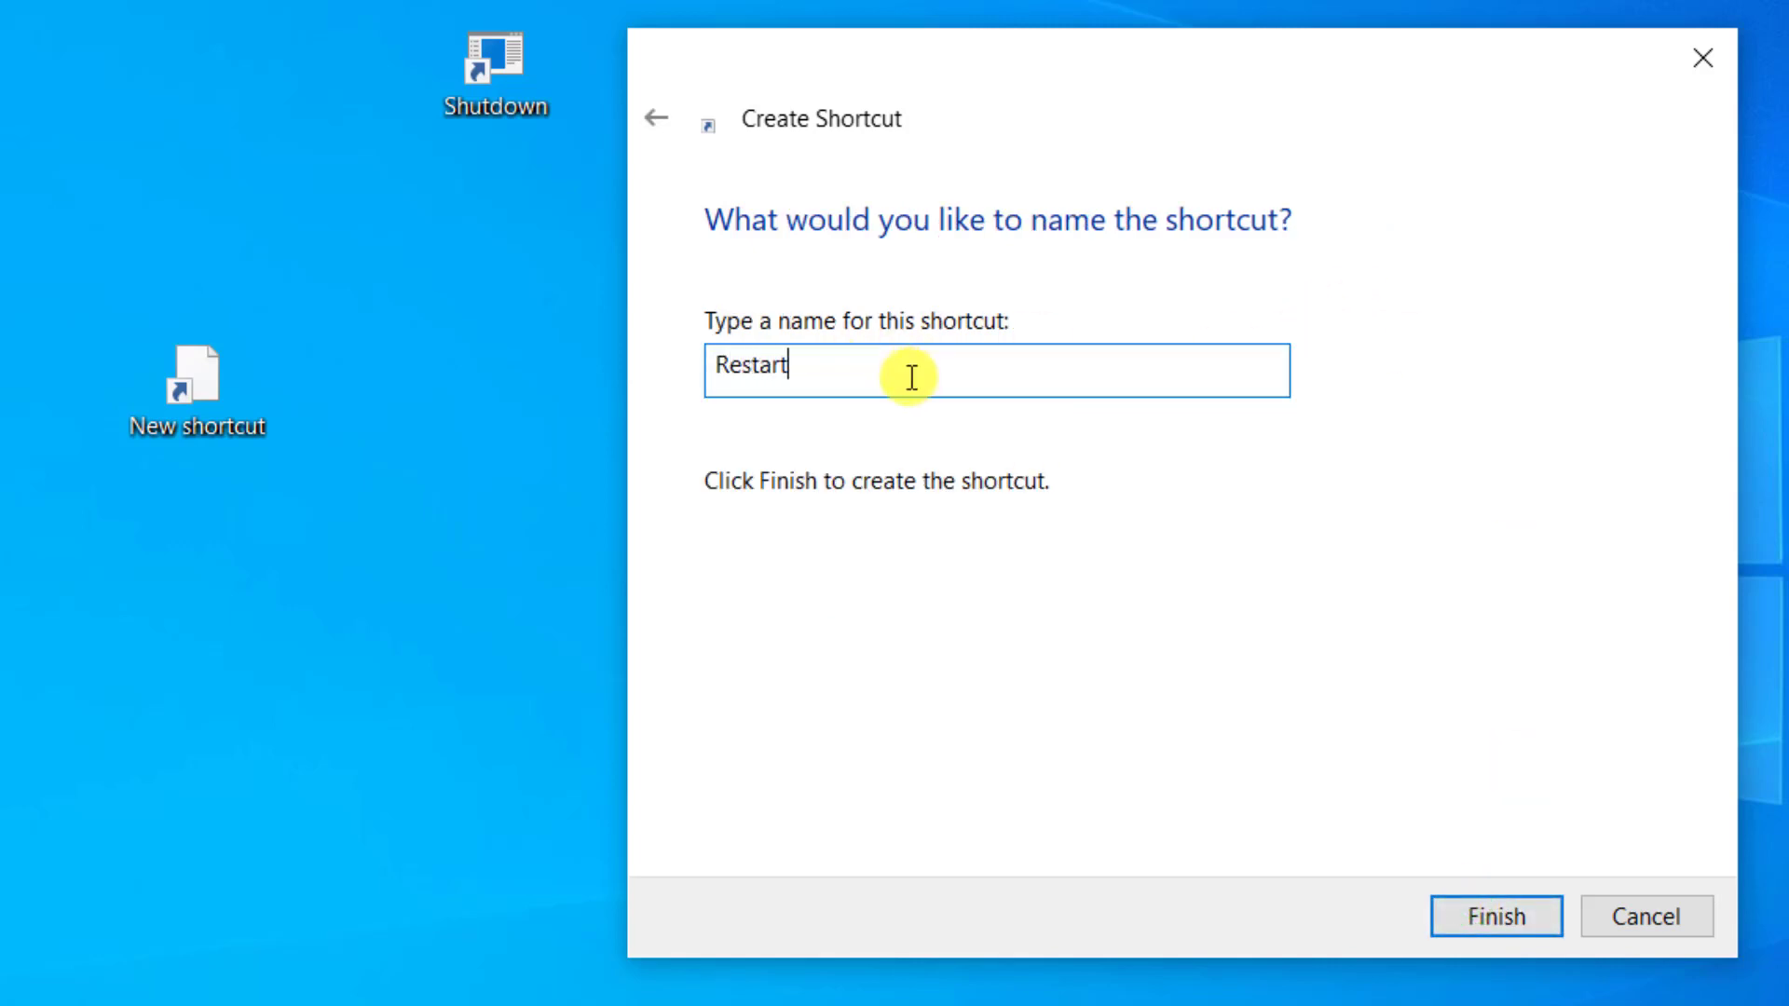
left_click(1493, 919)
left_click_drag(377, 401, 697, 78)
left_click(803, 512)
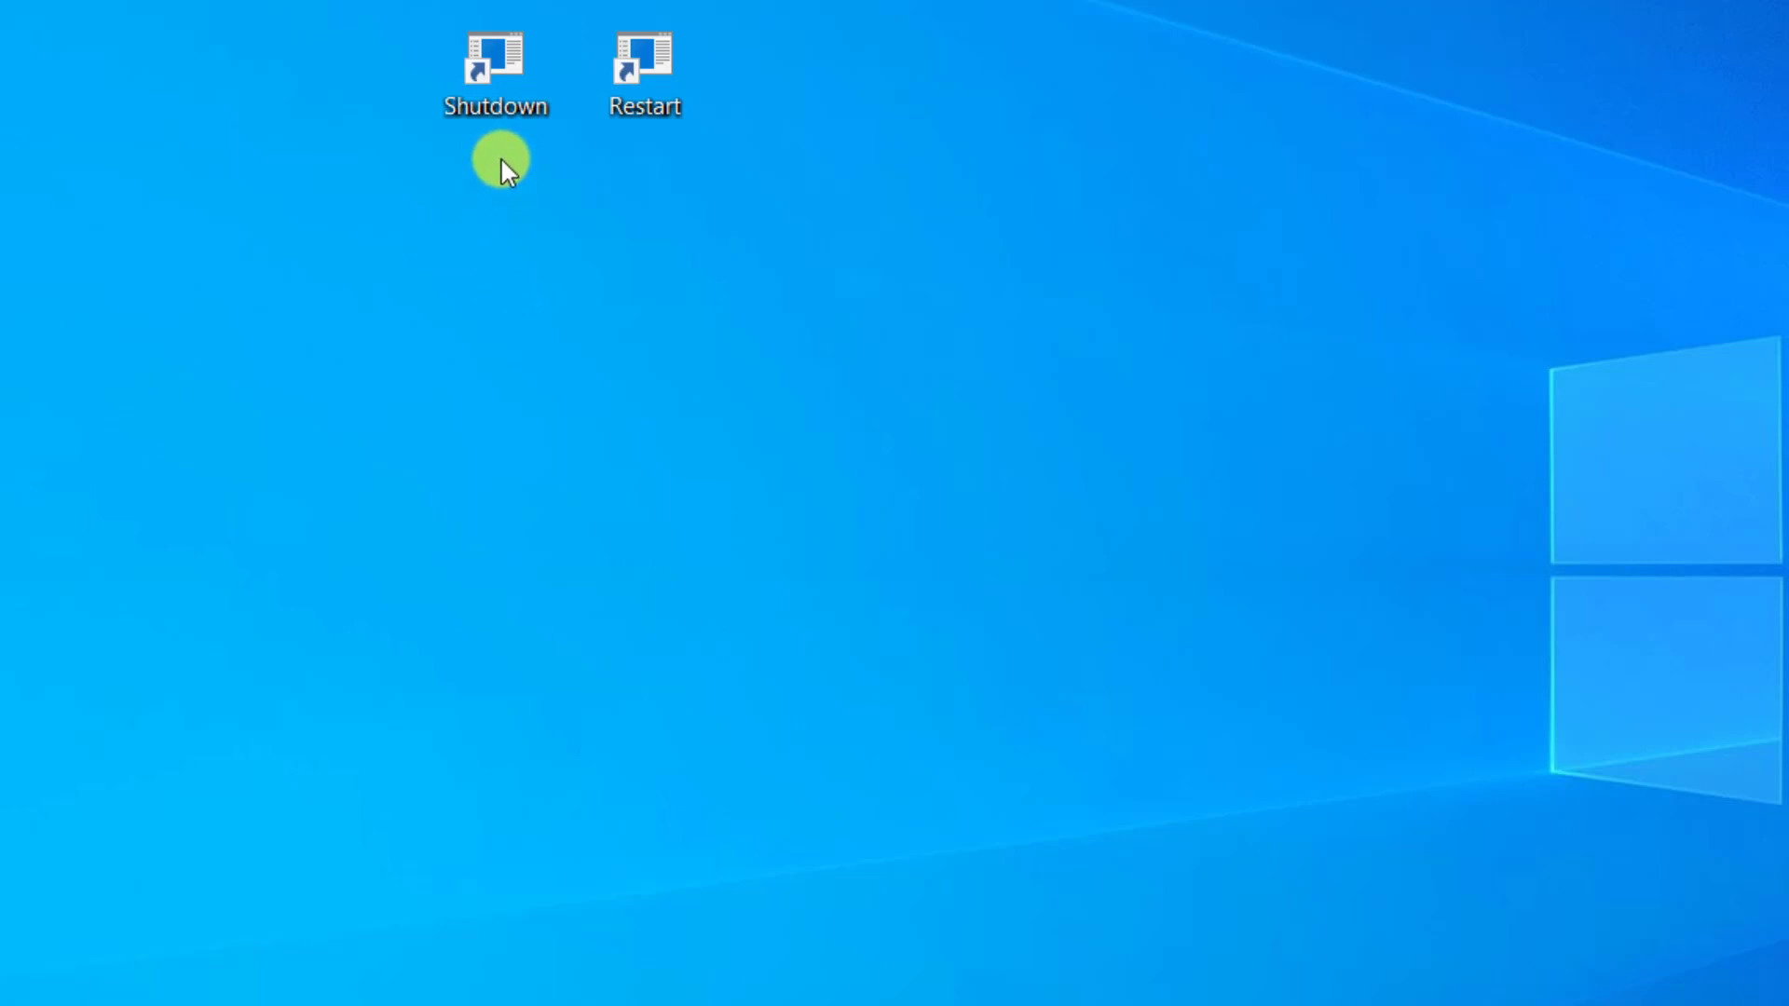
Change the Shutdown shortcut's icon to the red power symbol and move the shortcut farther away from Restart on the desktop.
left_click(489, 67)
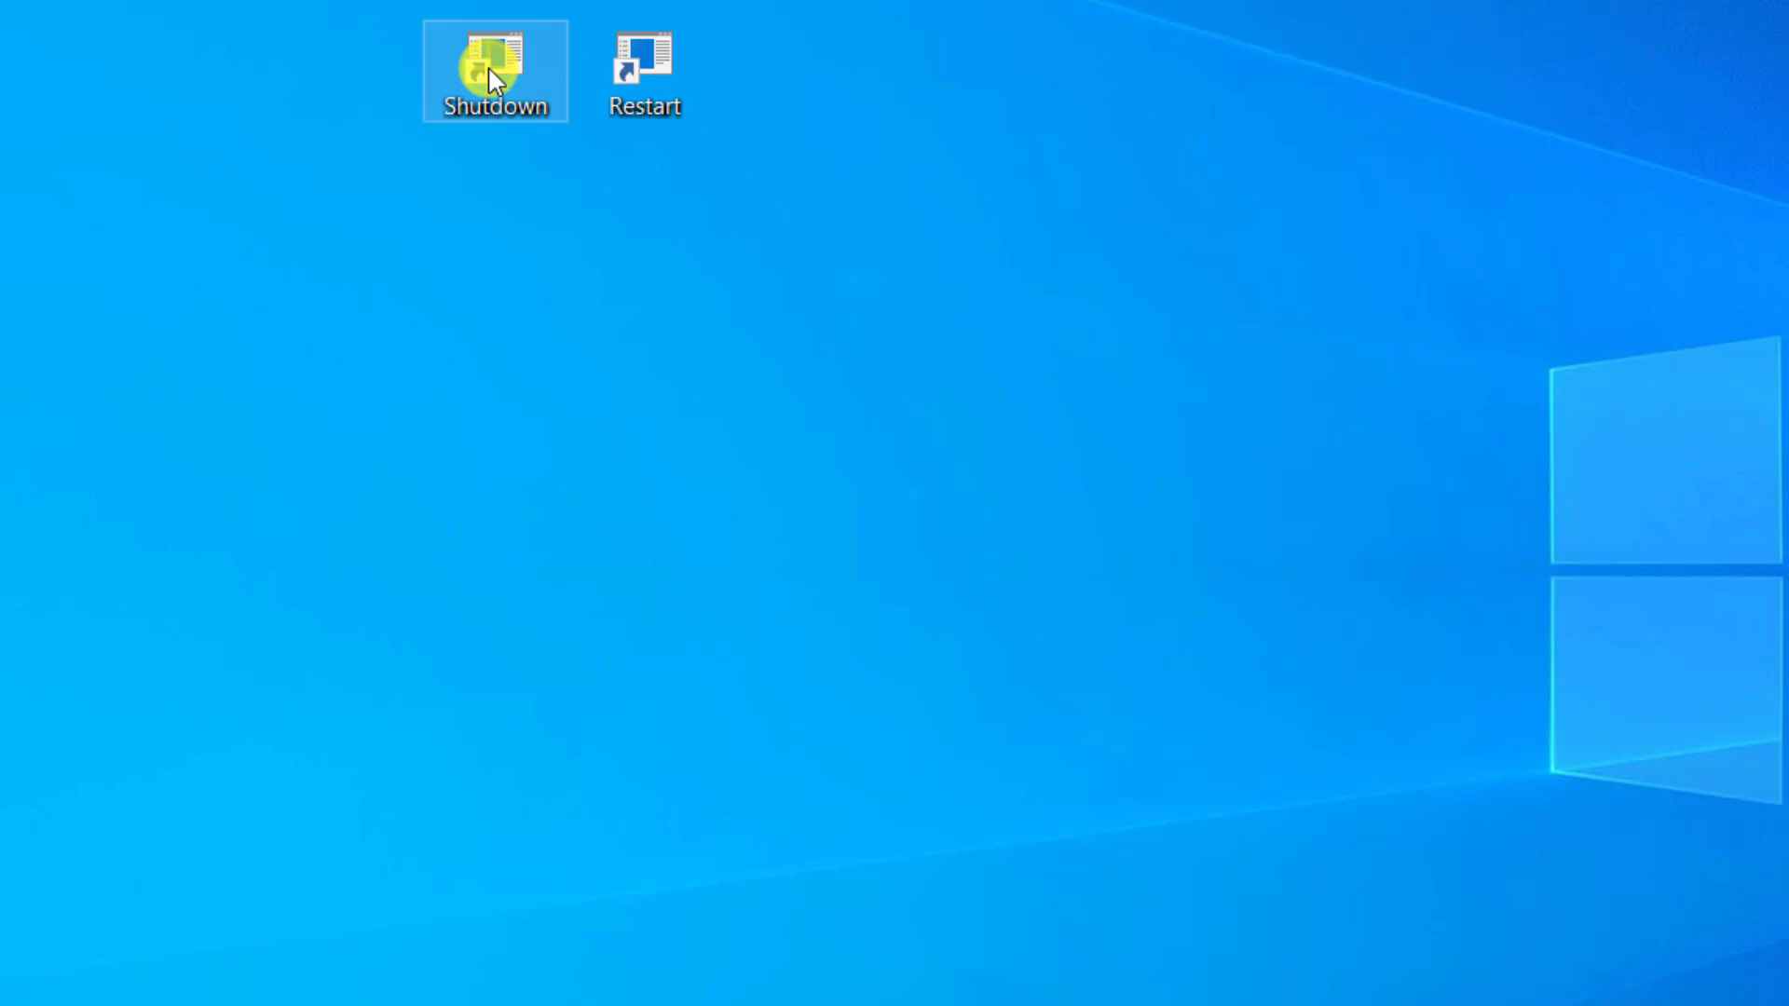
right_click(489, 69)
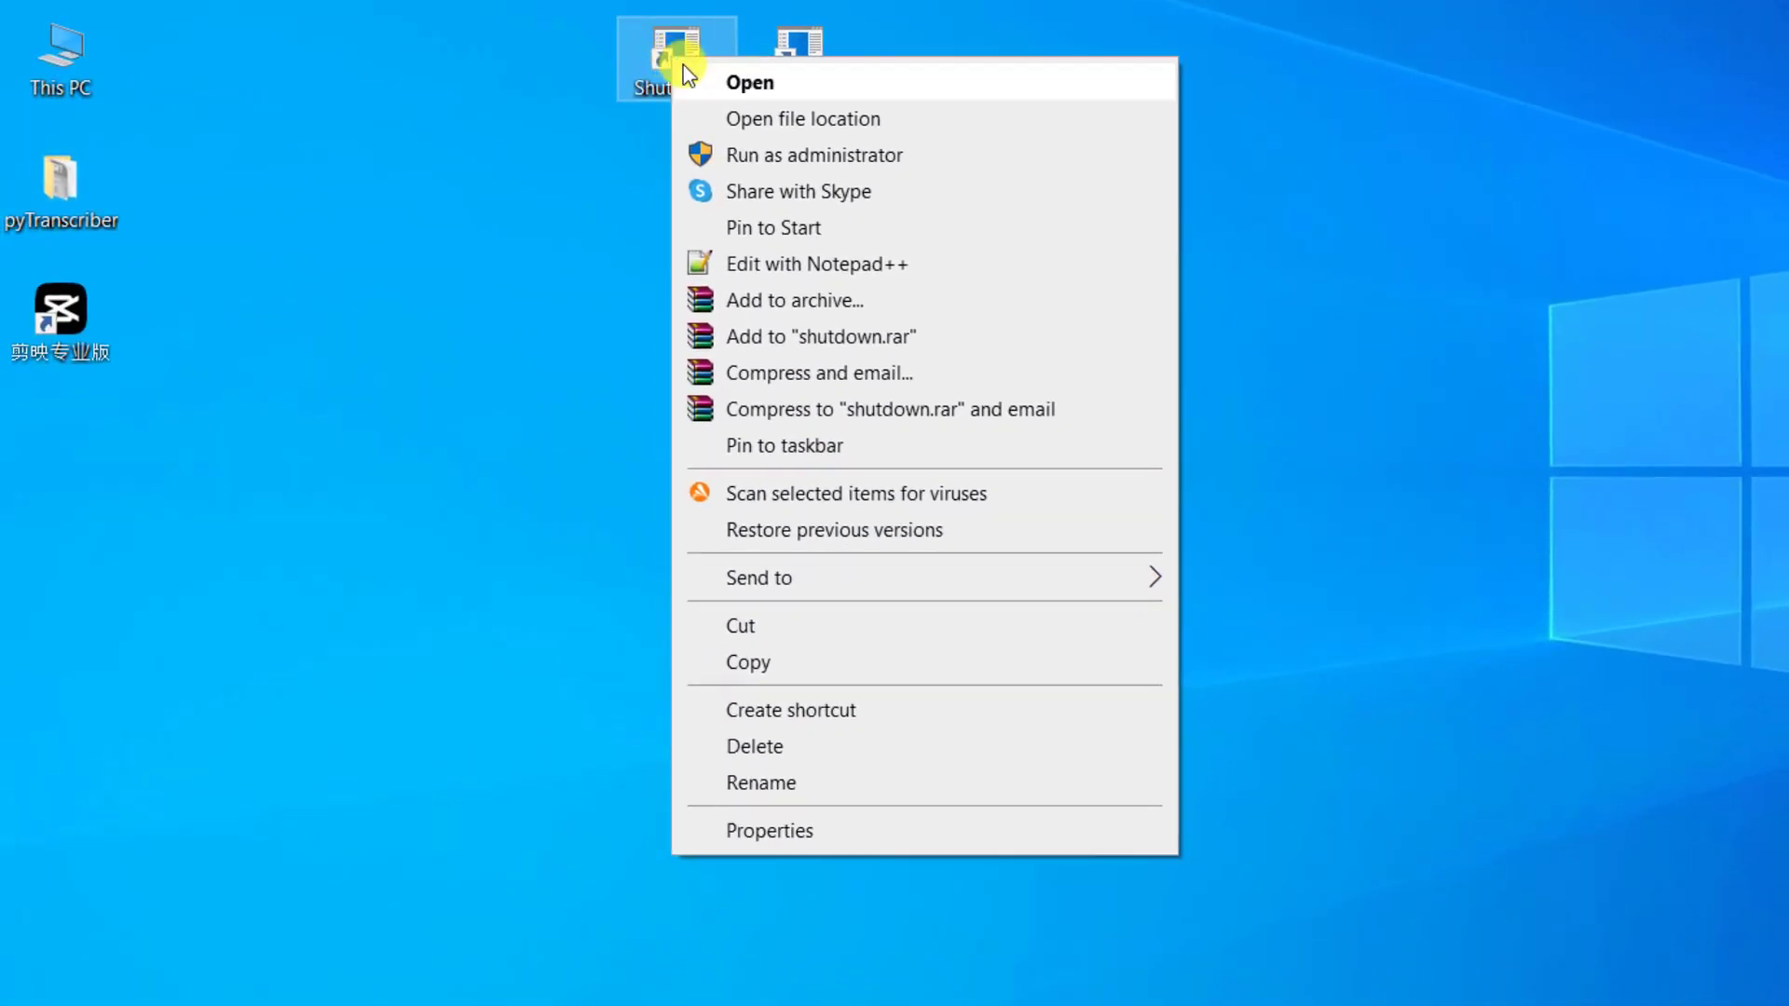
left_click(803, 832)
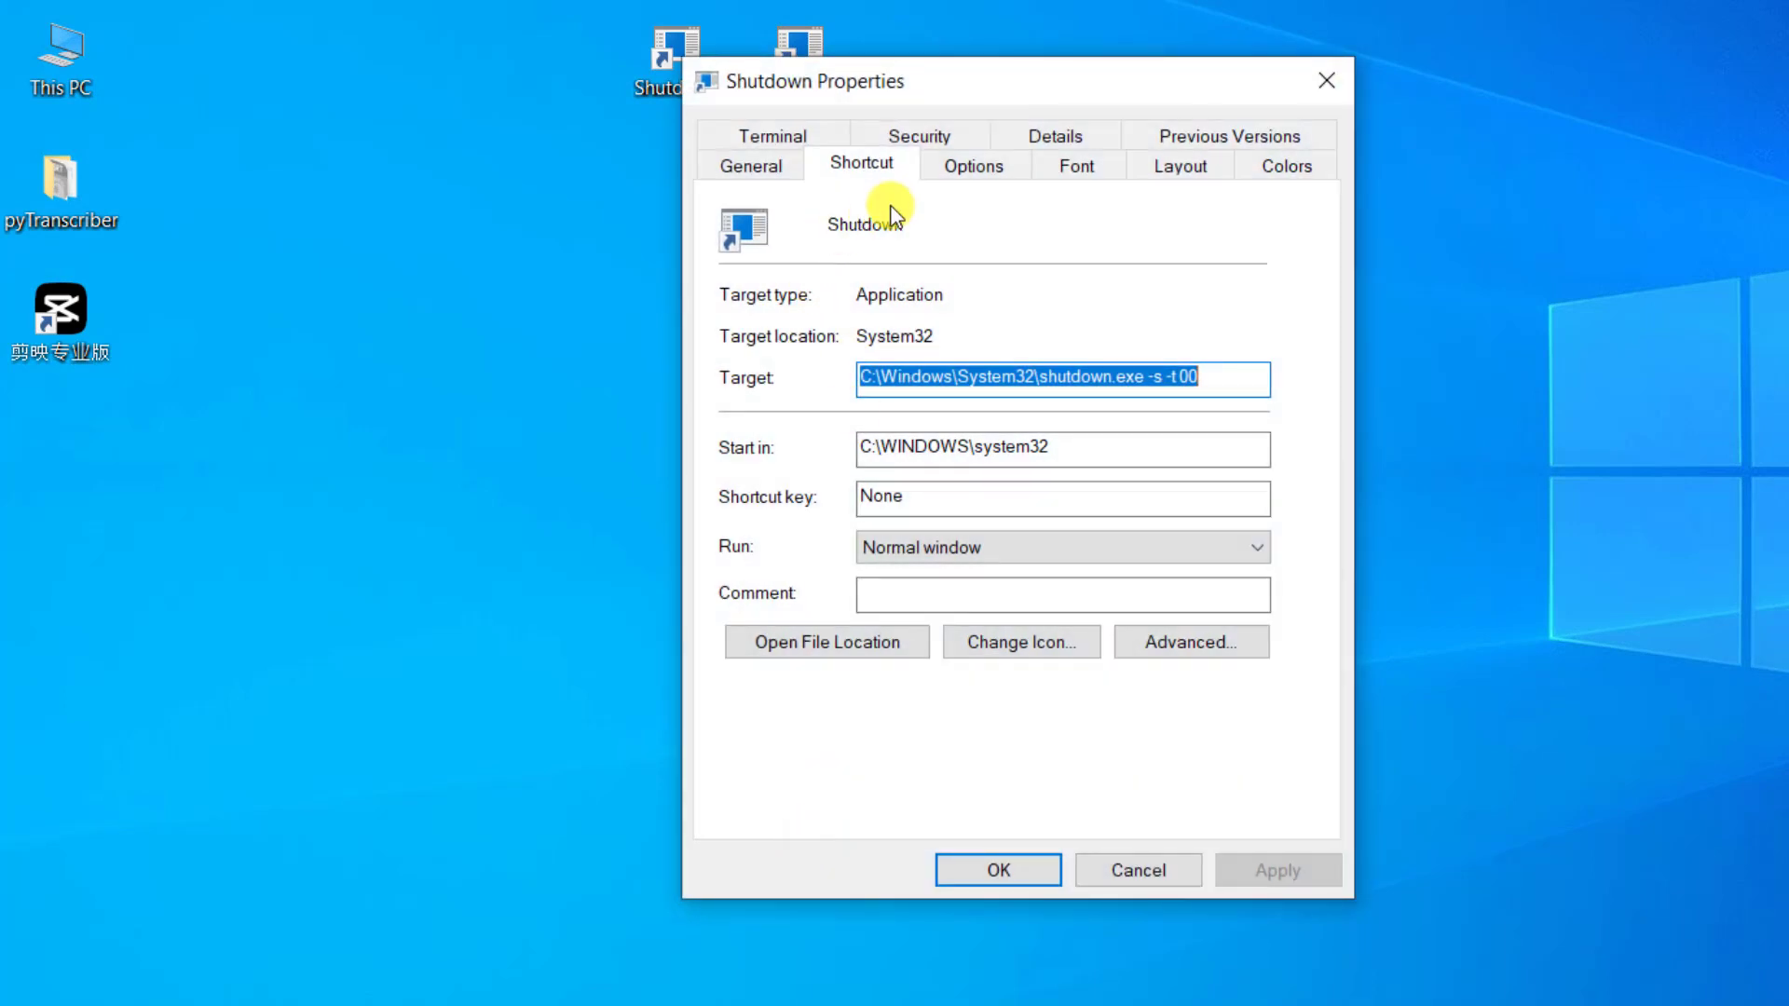
left_click(864, 160)
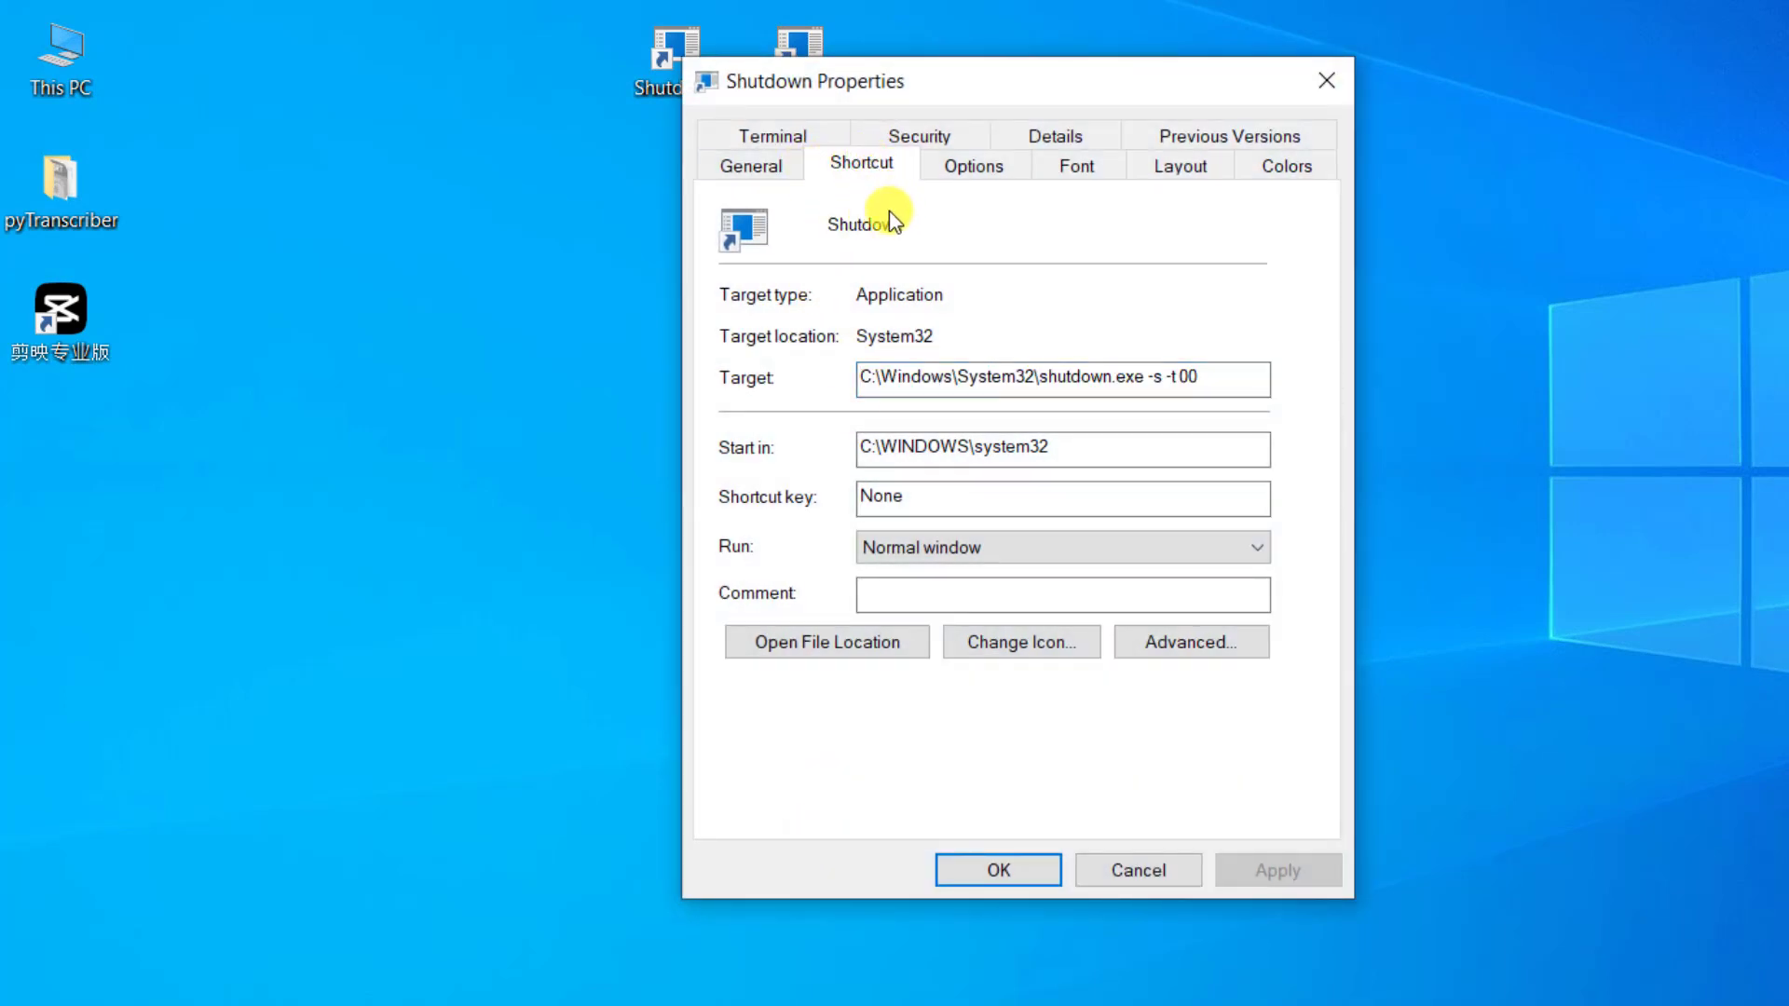
left_click(1037, 643)
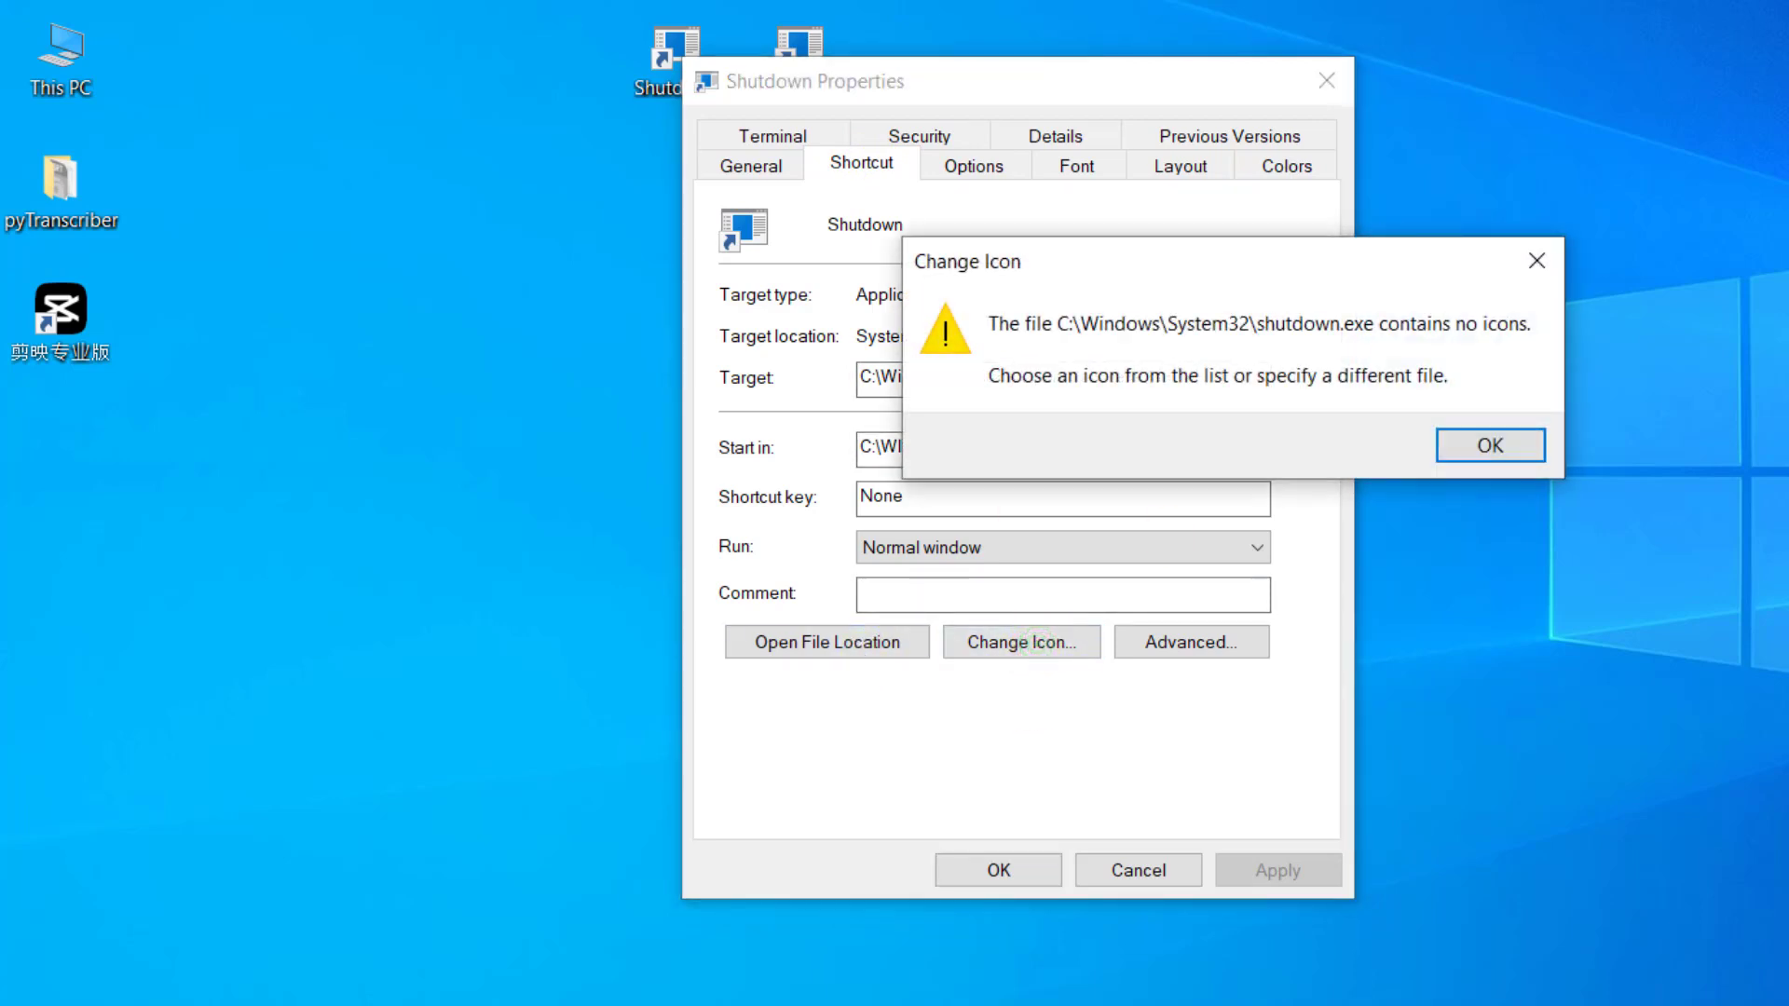
left_click(1477, 446)
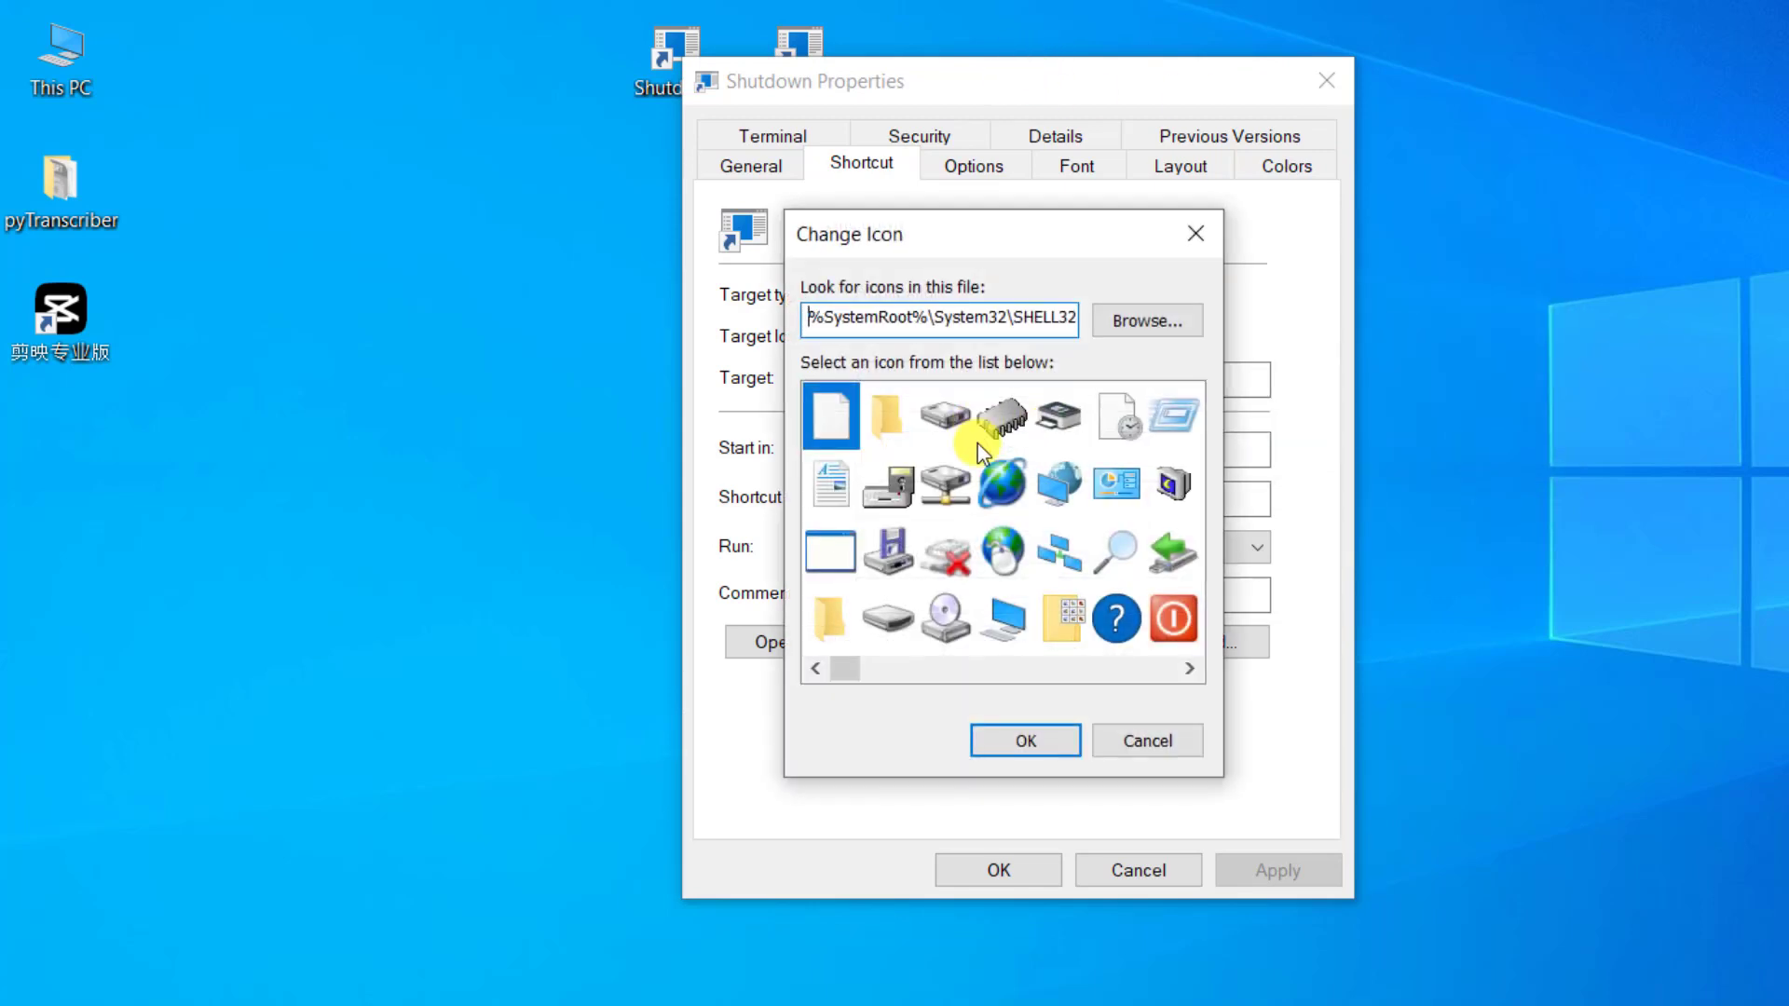
left_click(1176, 622)
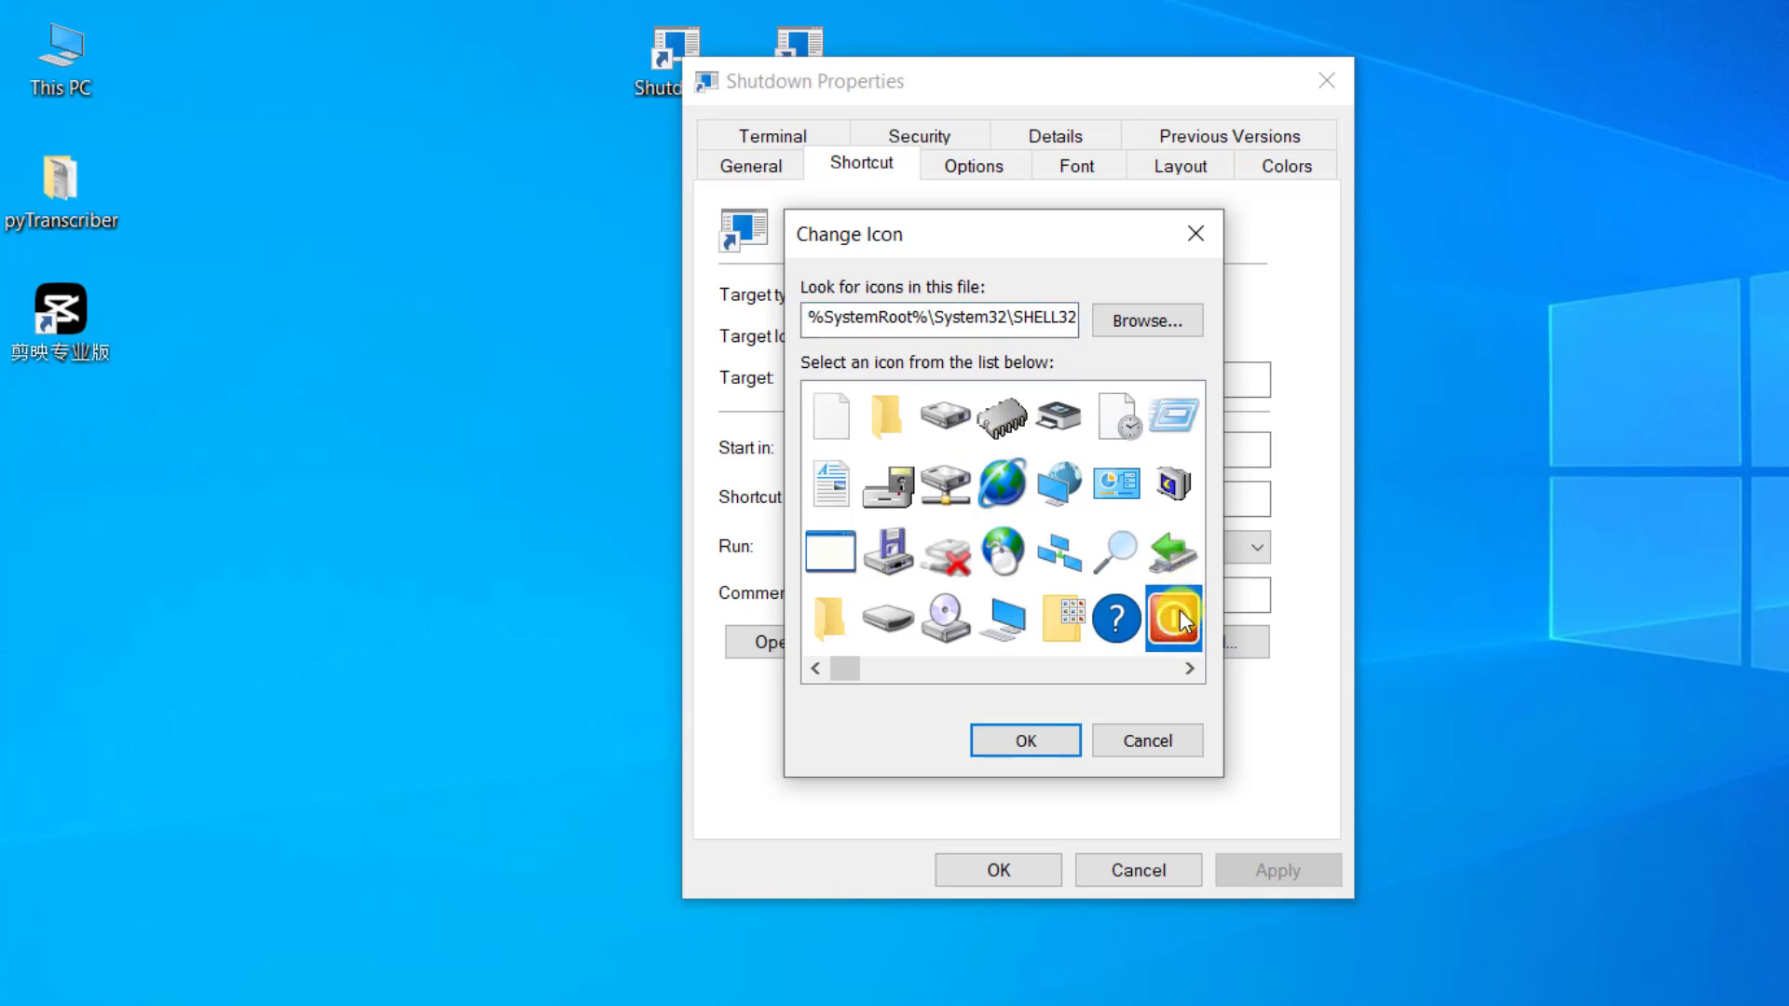
left_click(1030, 742)
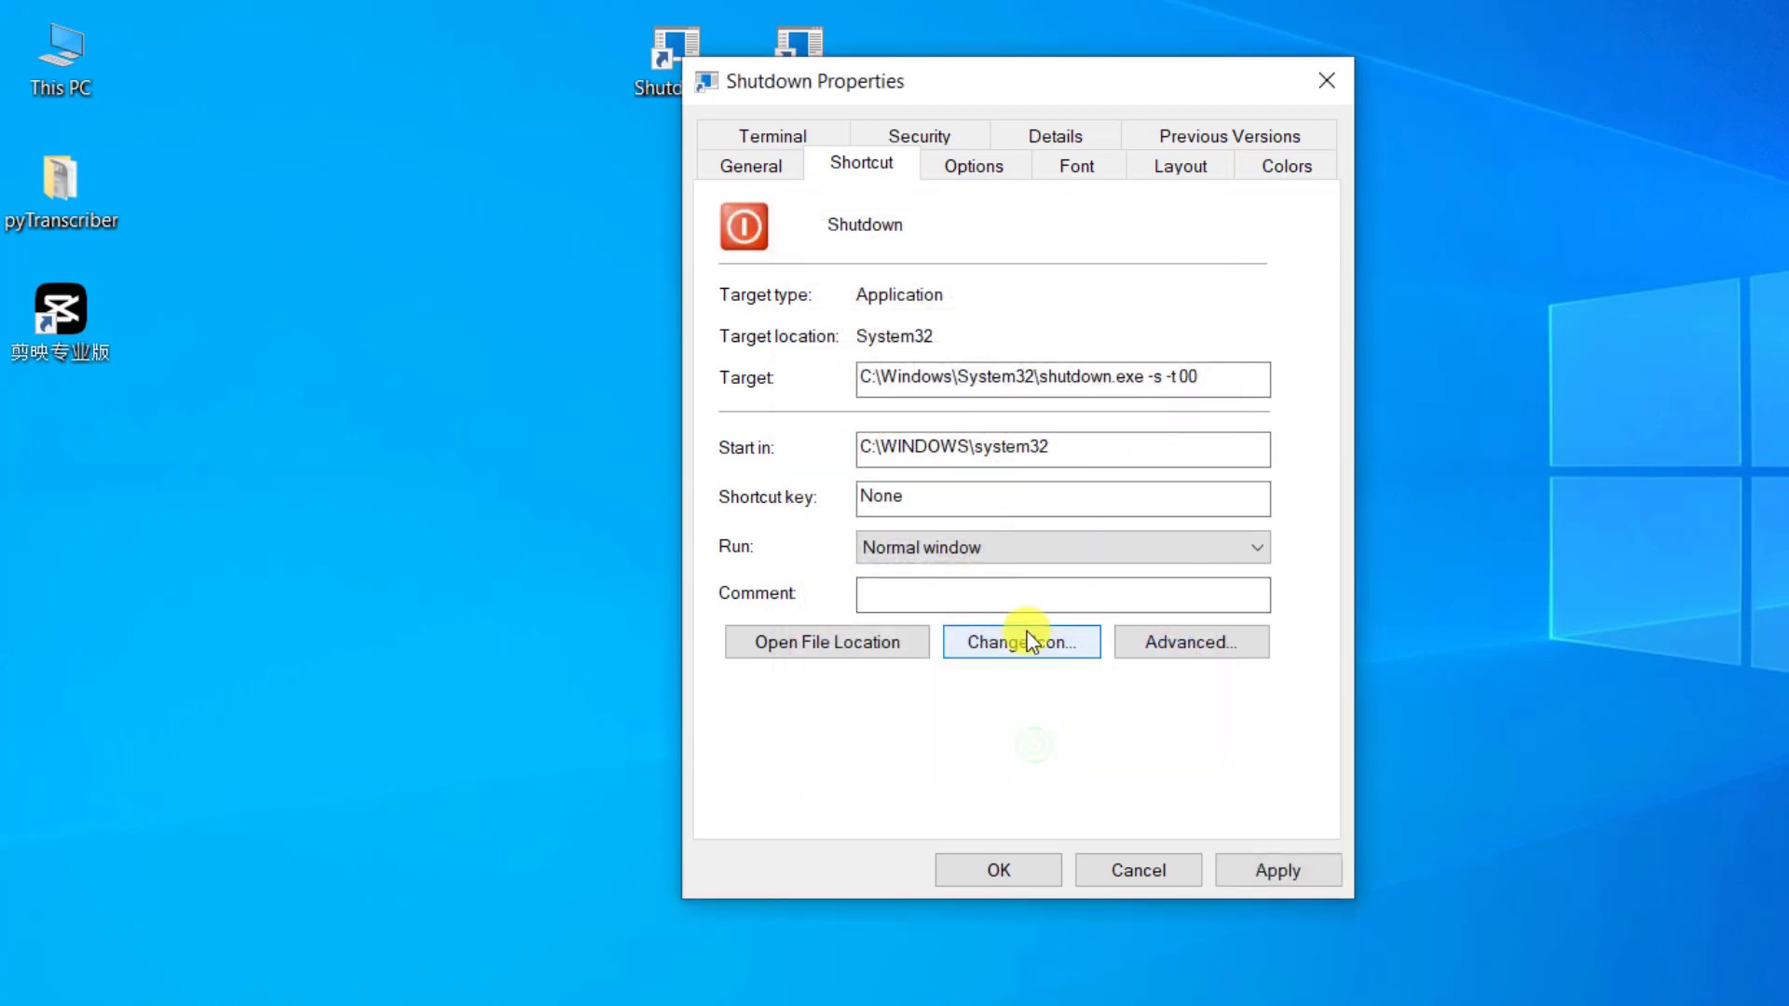
left_click(998, 869)
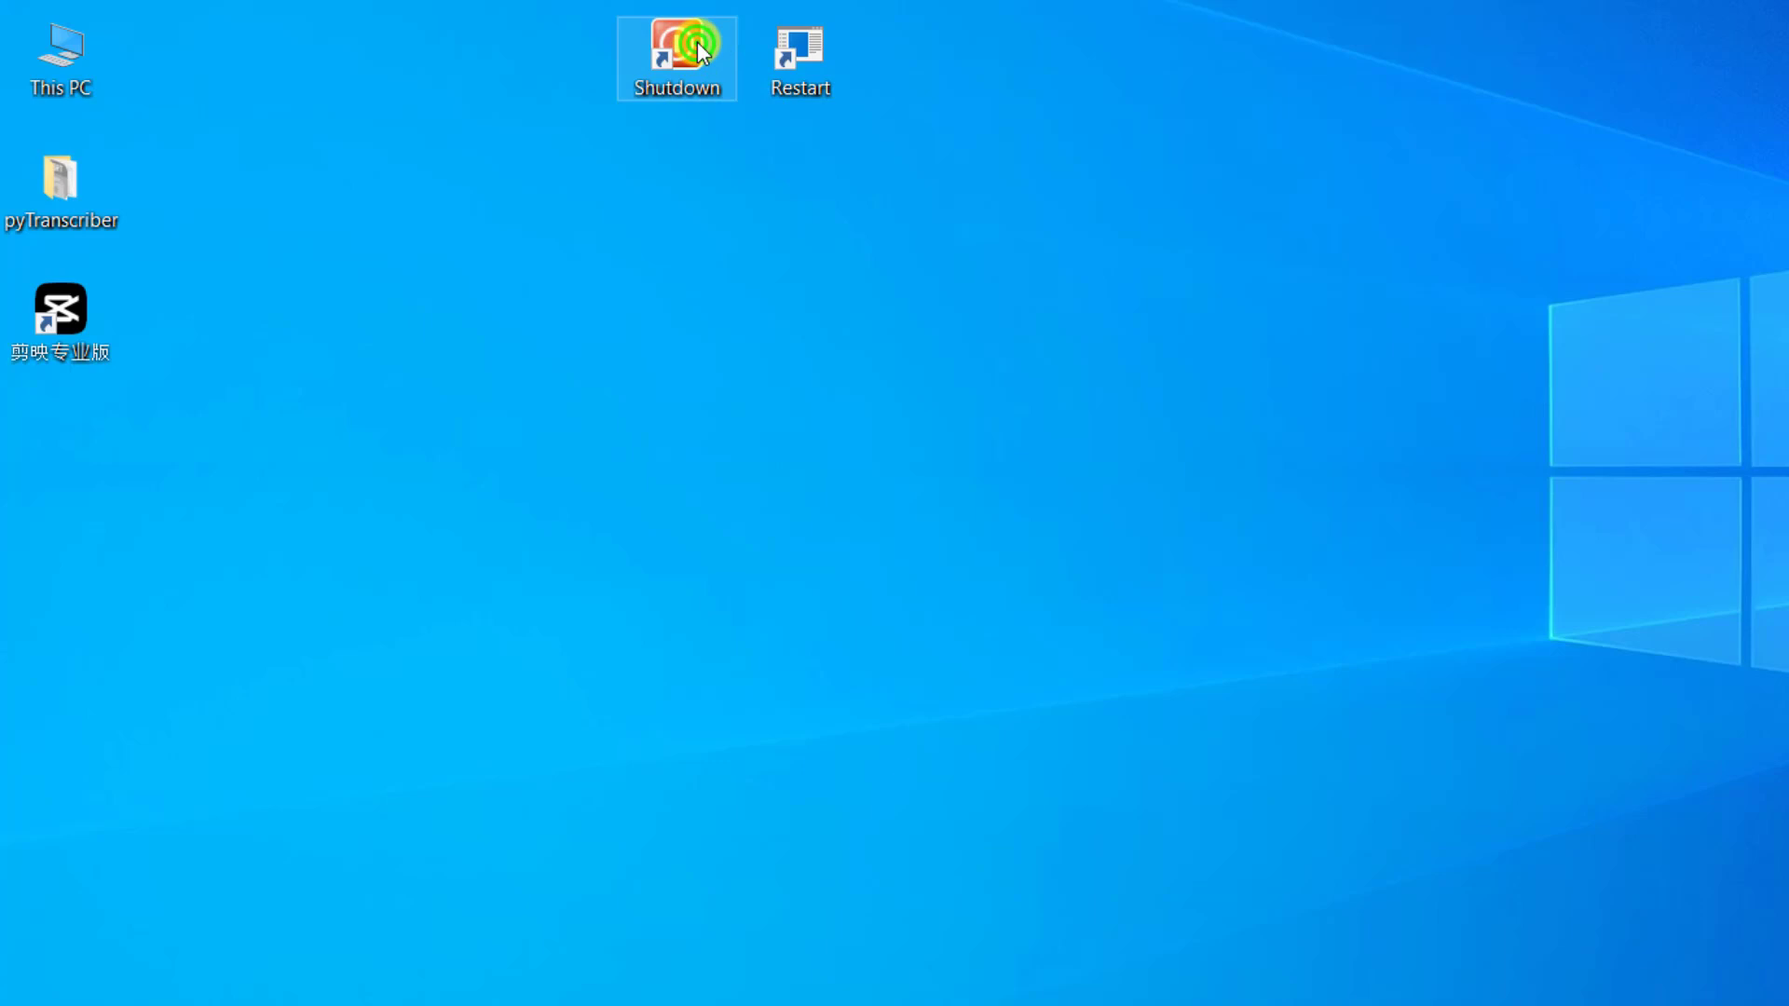
left_click_drag(697, 41, 437, 69)
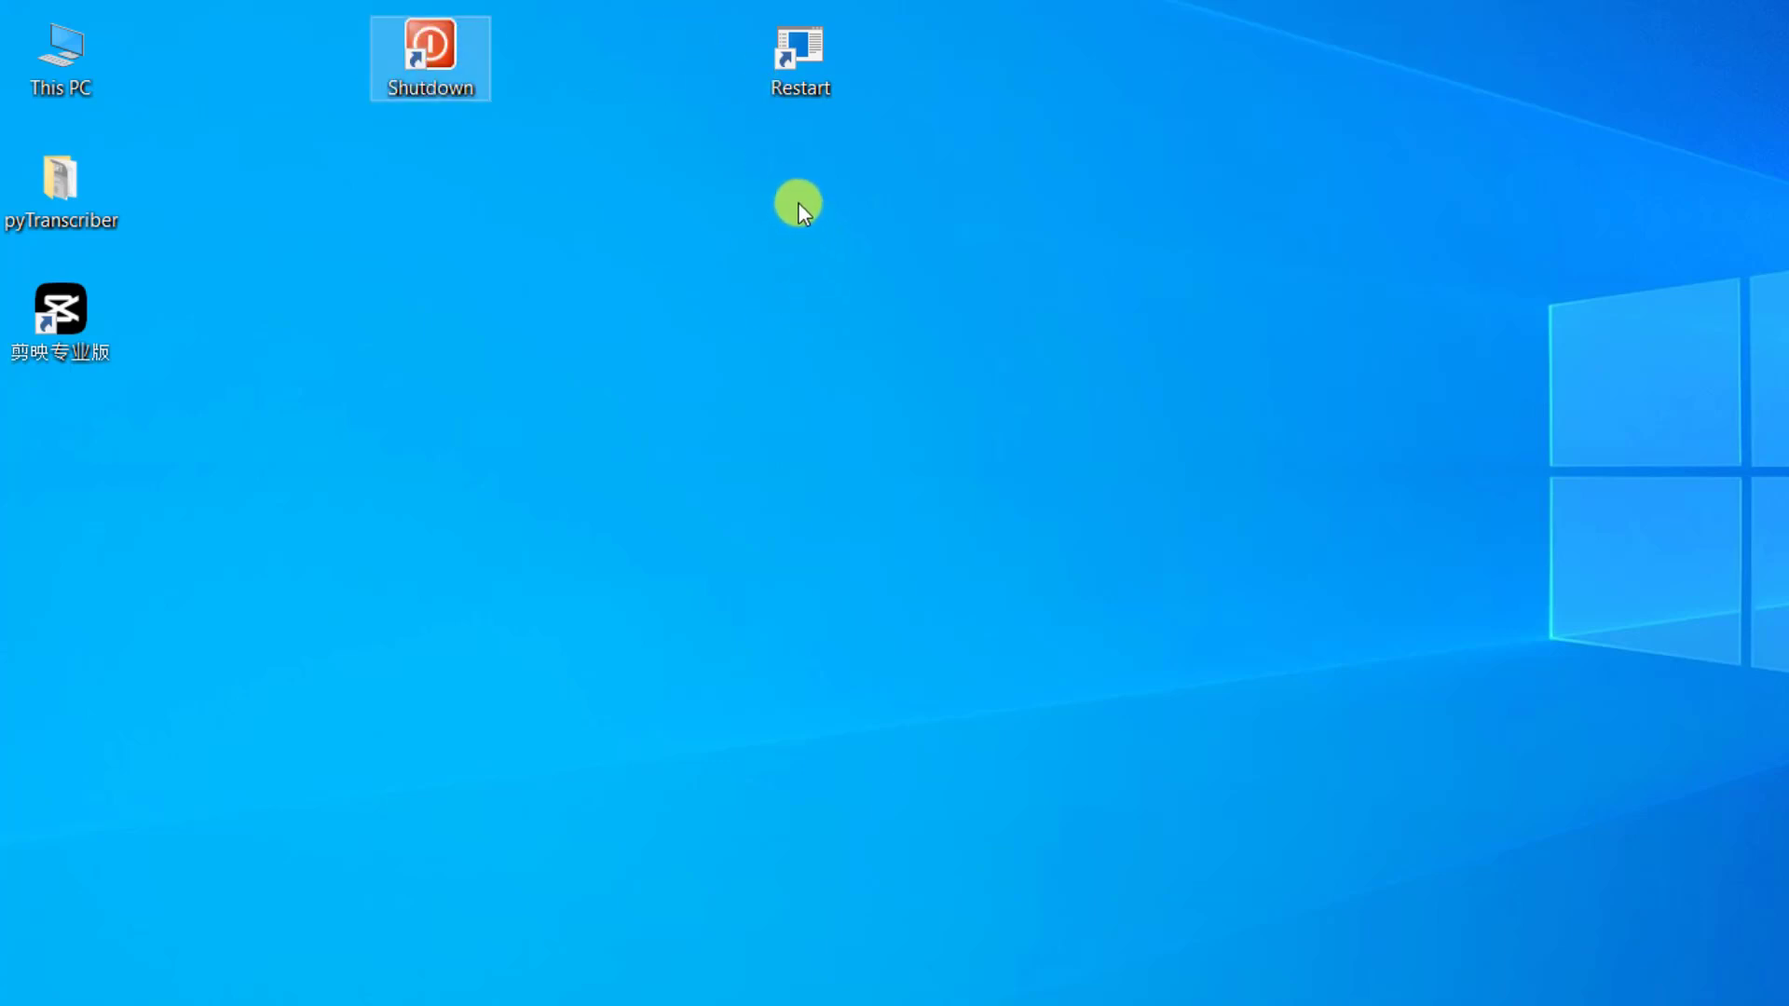
left_click(771, 207)
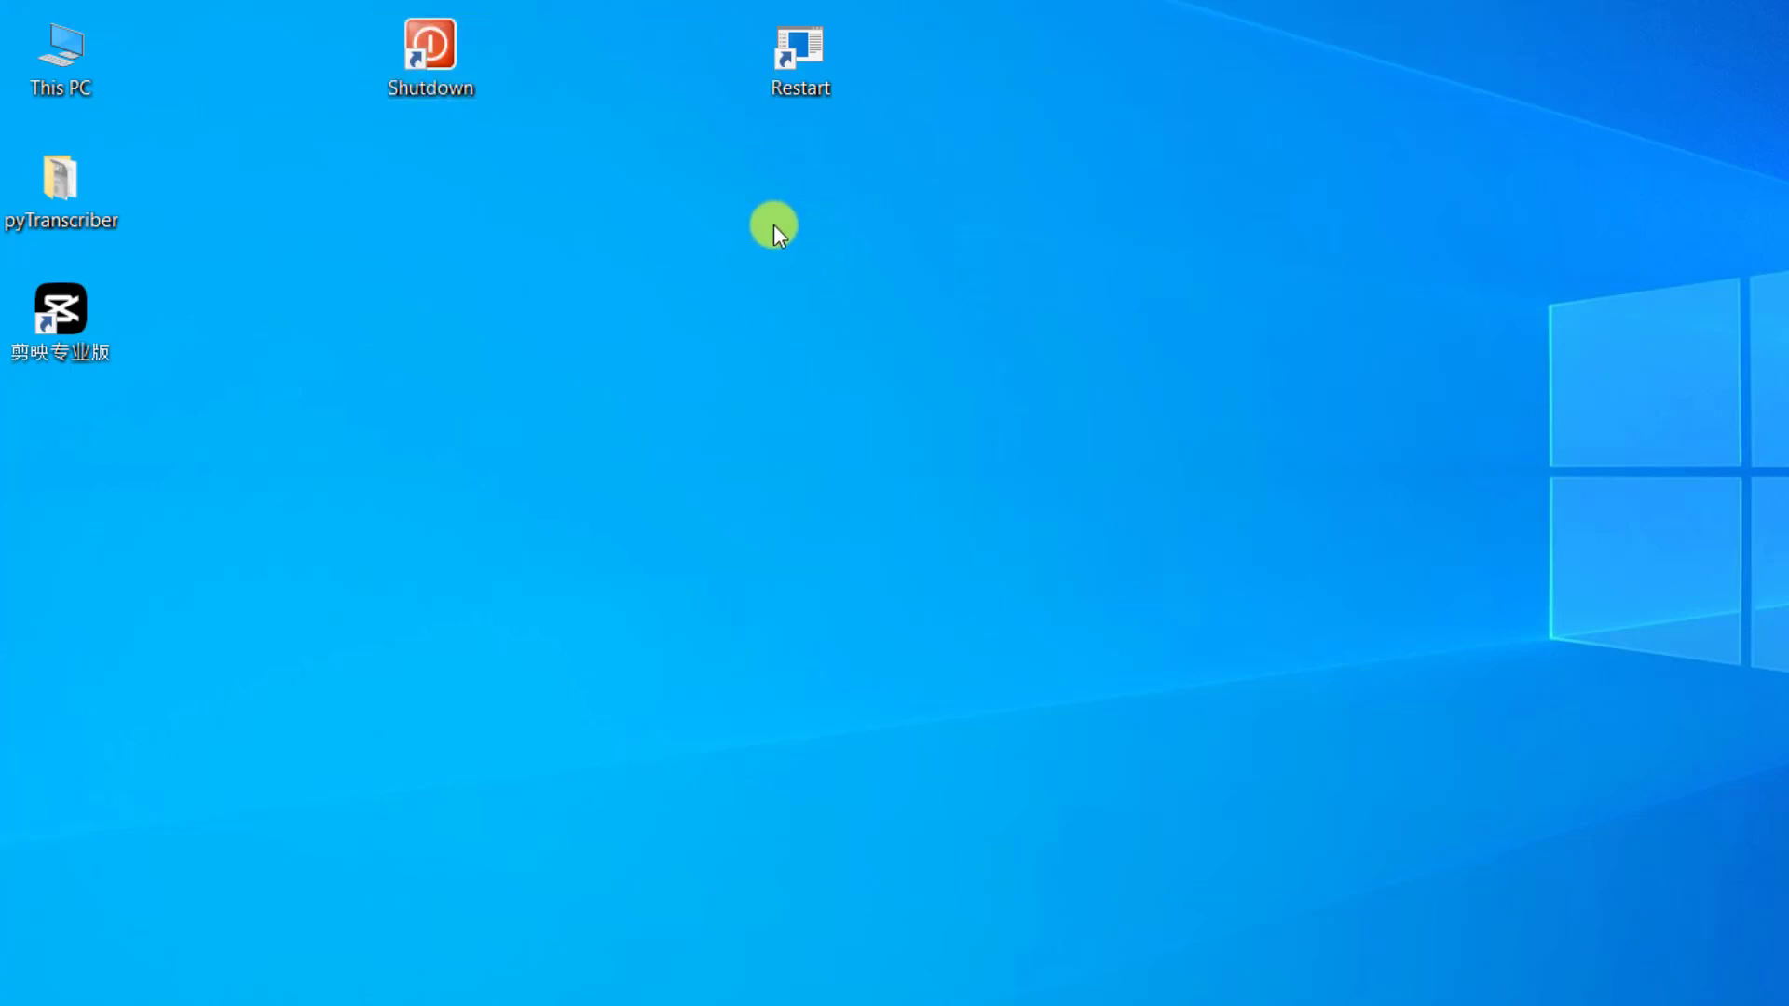
Open the icon selection for the Restart shortcut from its properties, showing the SHELL32 icon set.
right_click(802, 56)
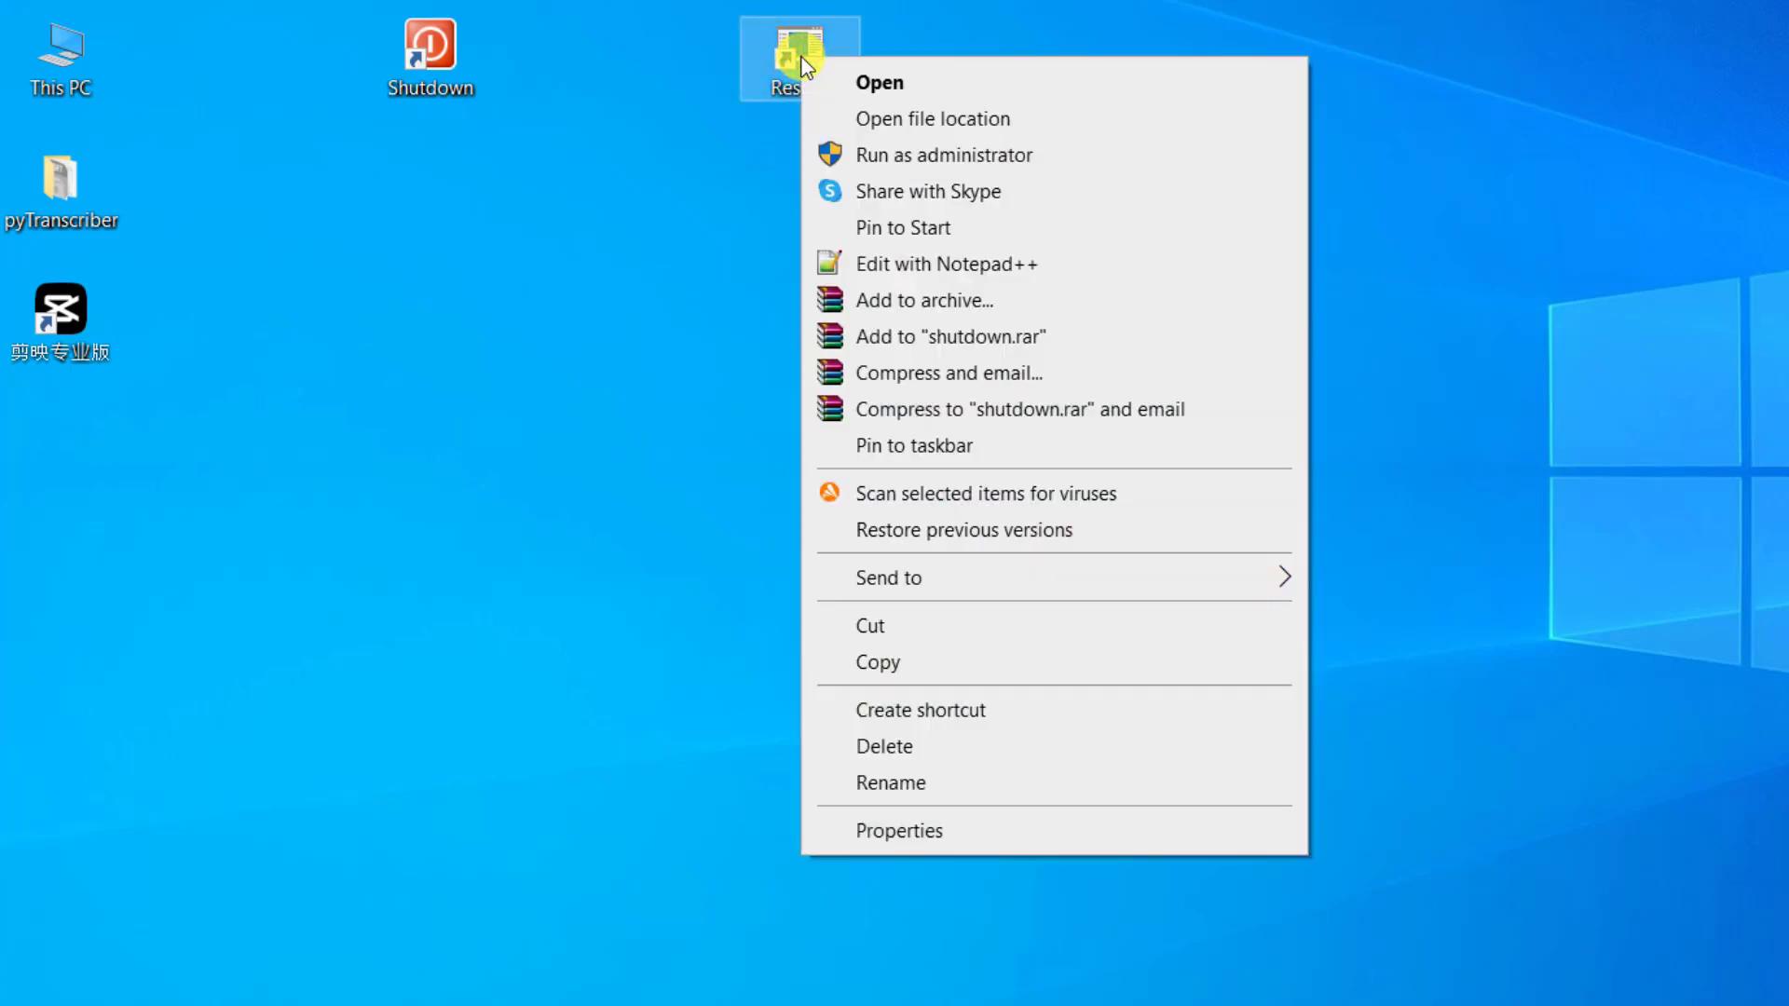
left_click(890, 833)
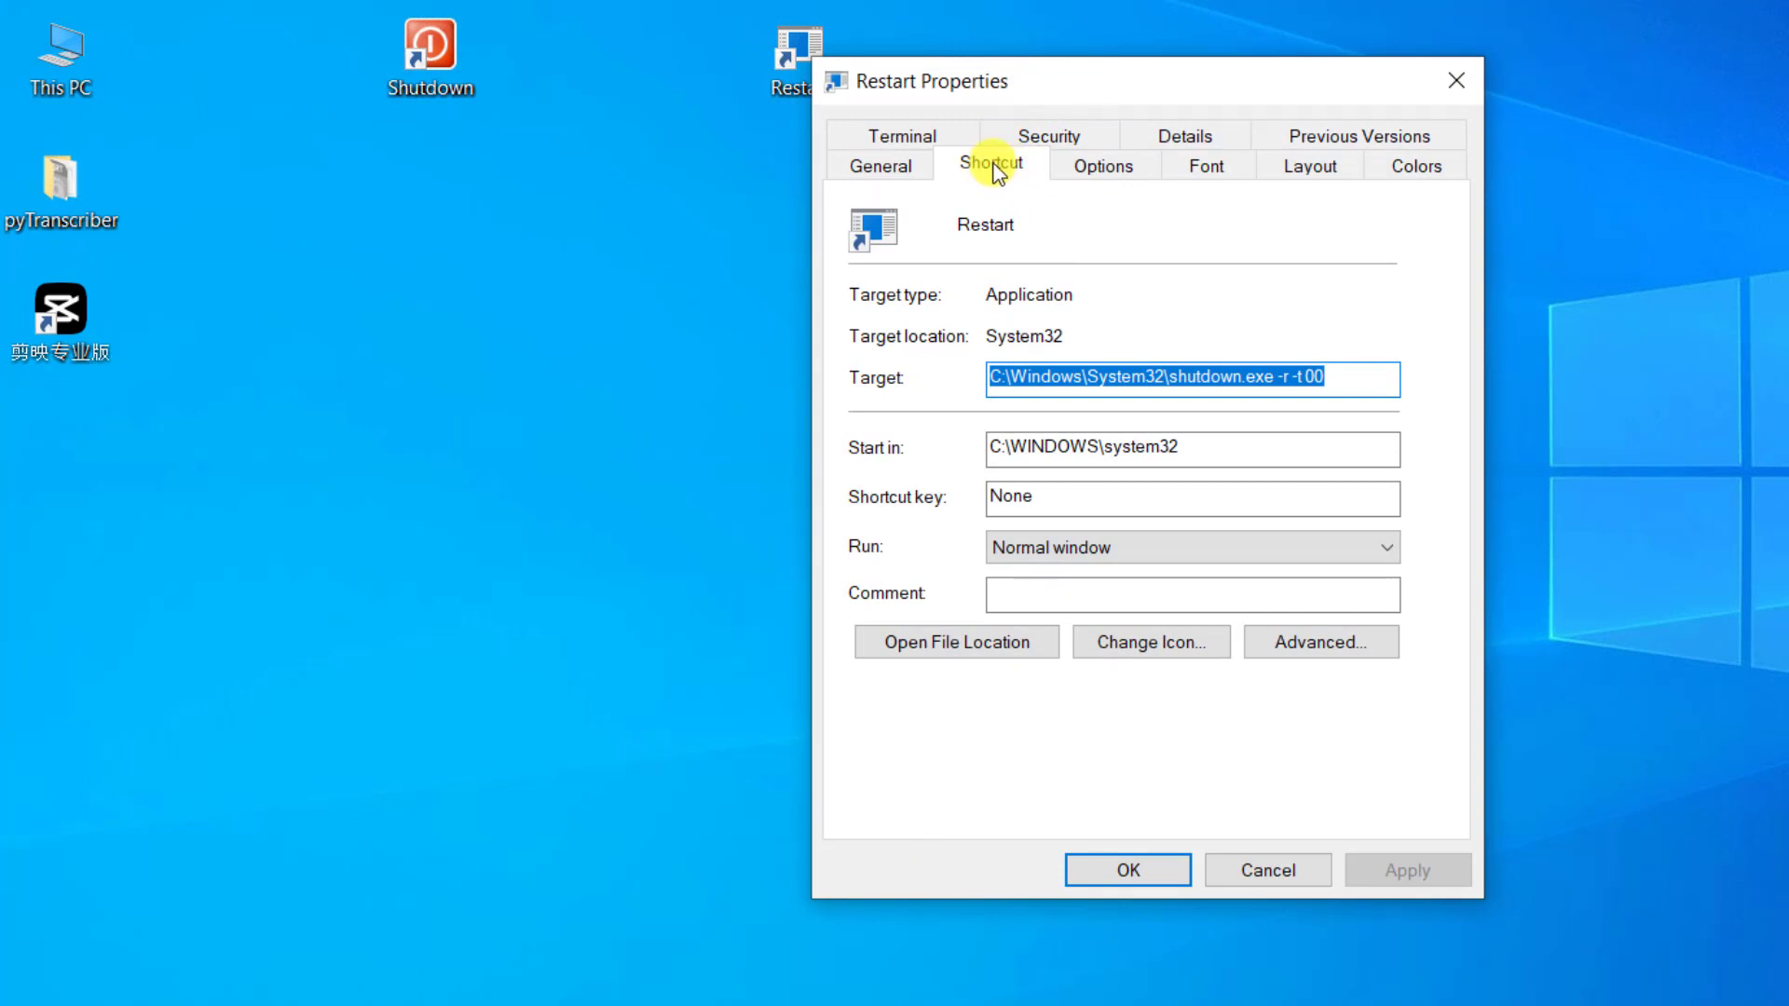
left_click(993, 163)
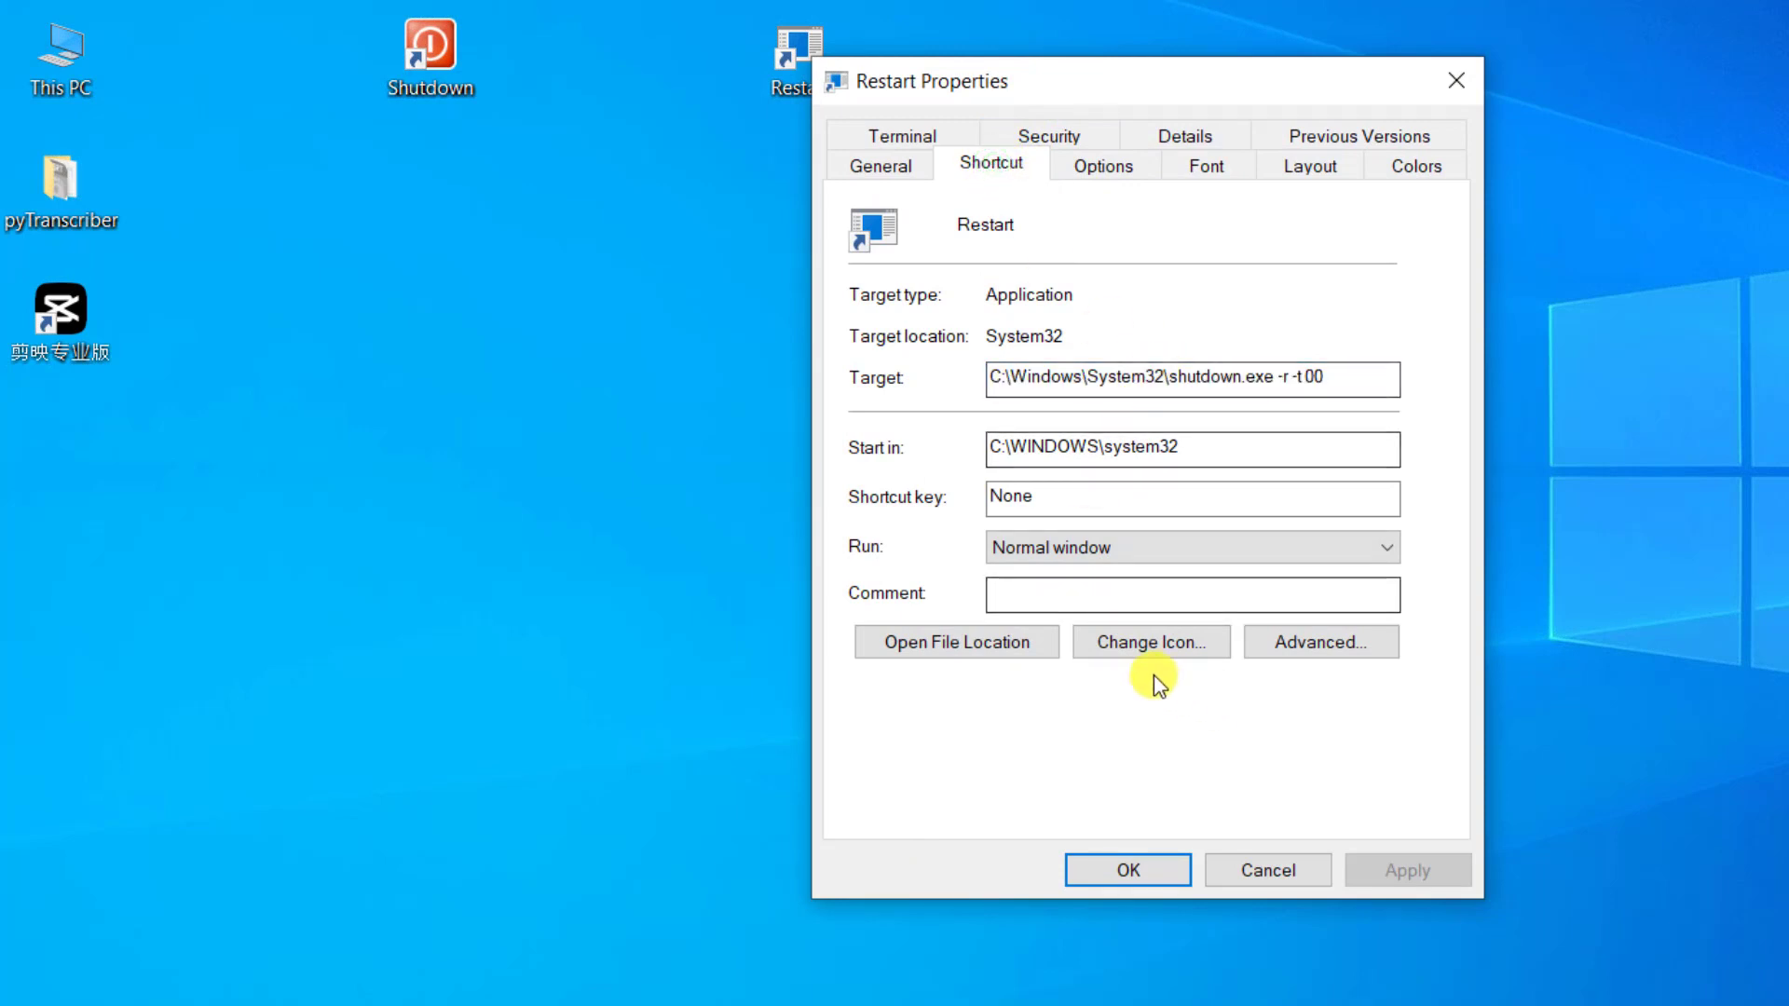
left_click(1180, 644)
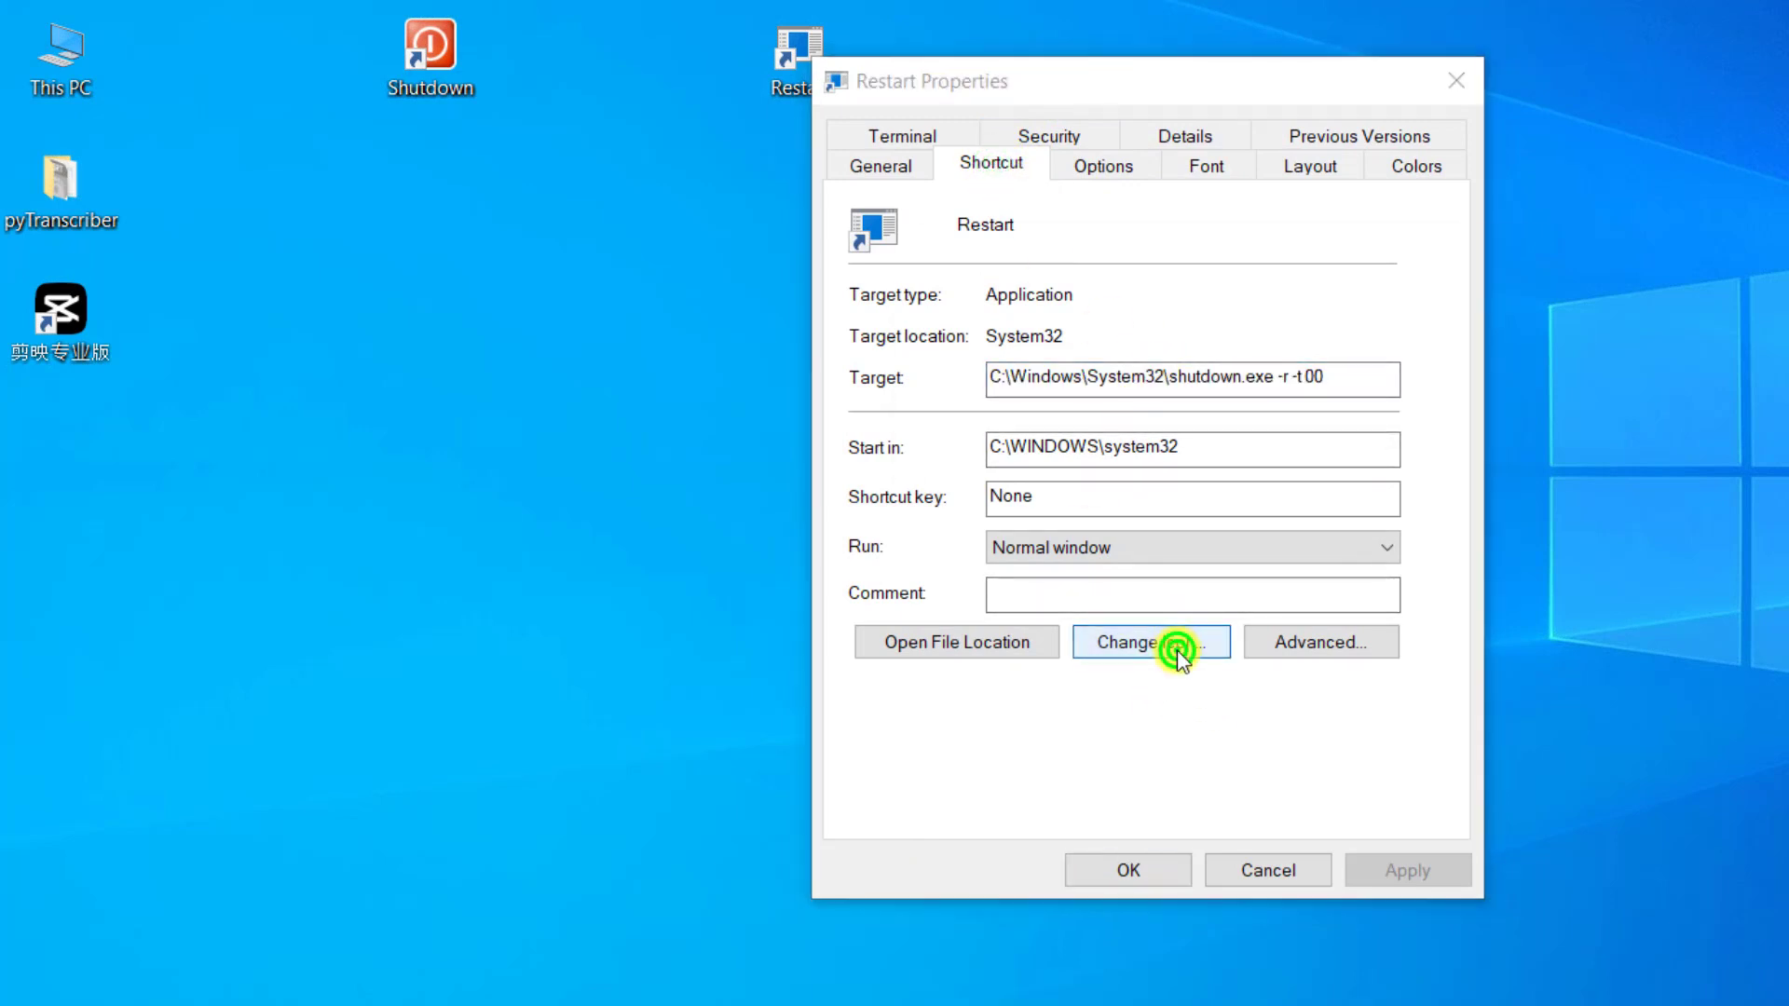
left_click(1472, 451)
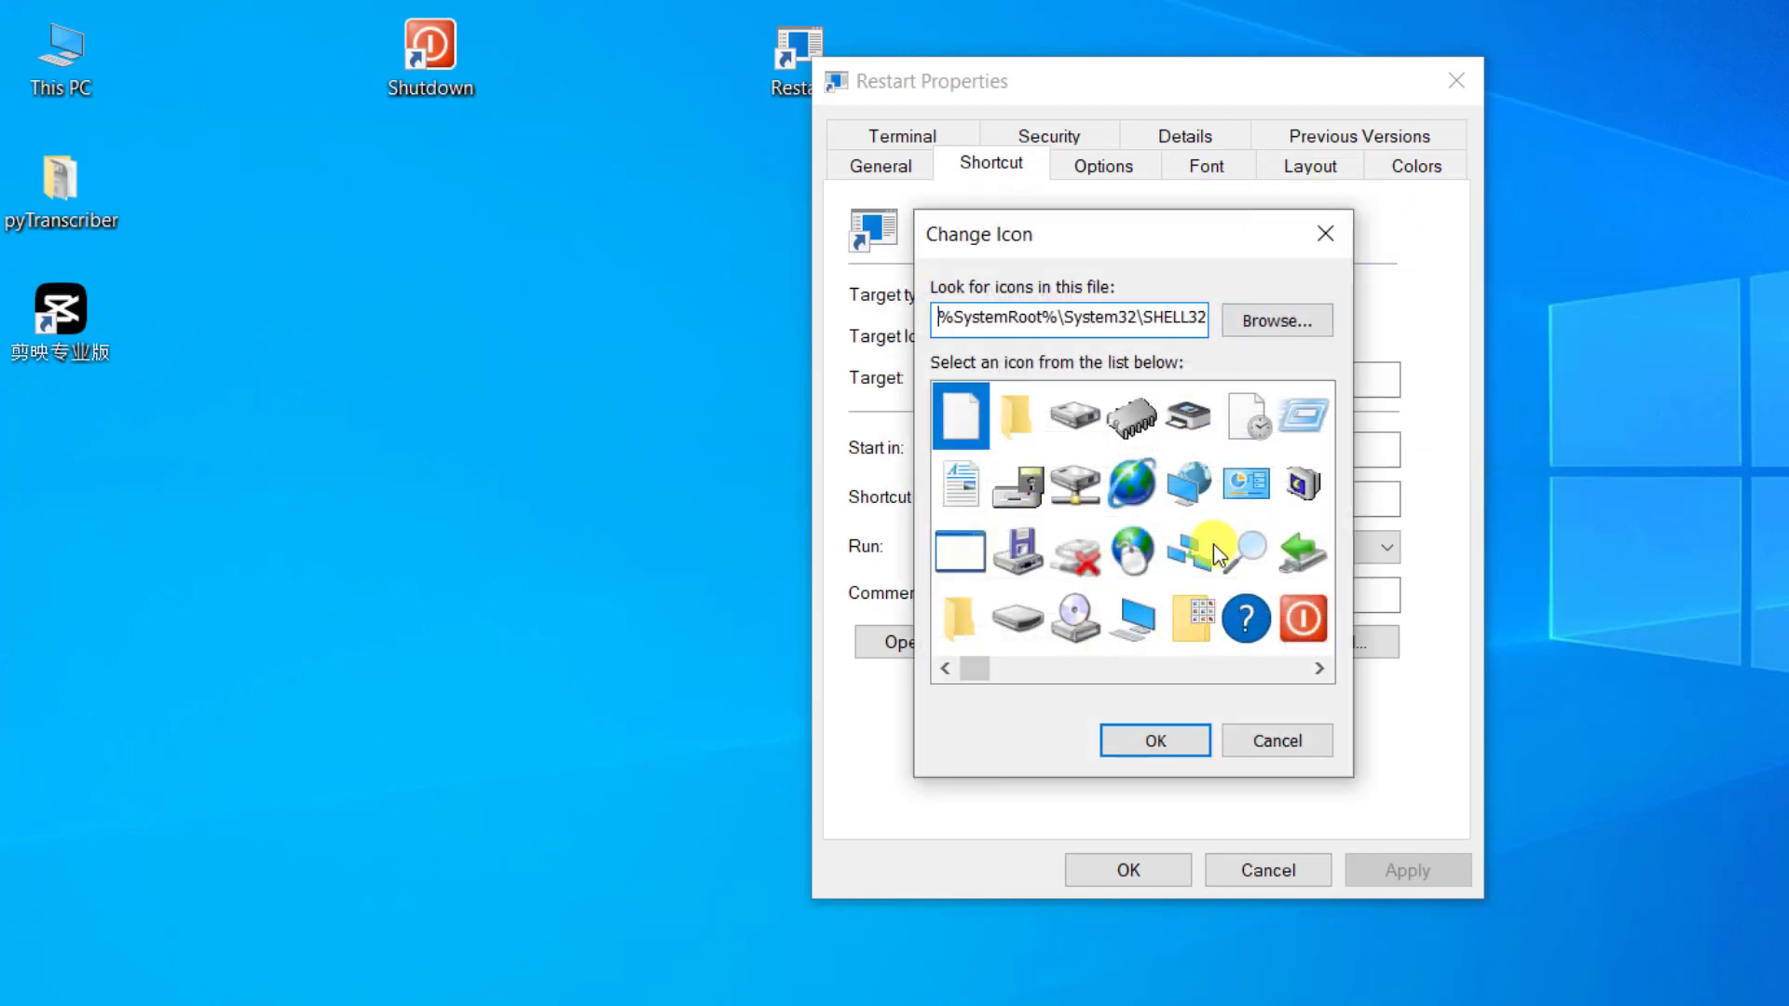
Change the Restart shortcut's icon to the blue circular arrows and move the shortcut directly beside Shutdown on the desktop.
left_click(1318, 669)
left_click_drag(1316, 671, 1322, 669)
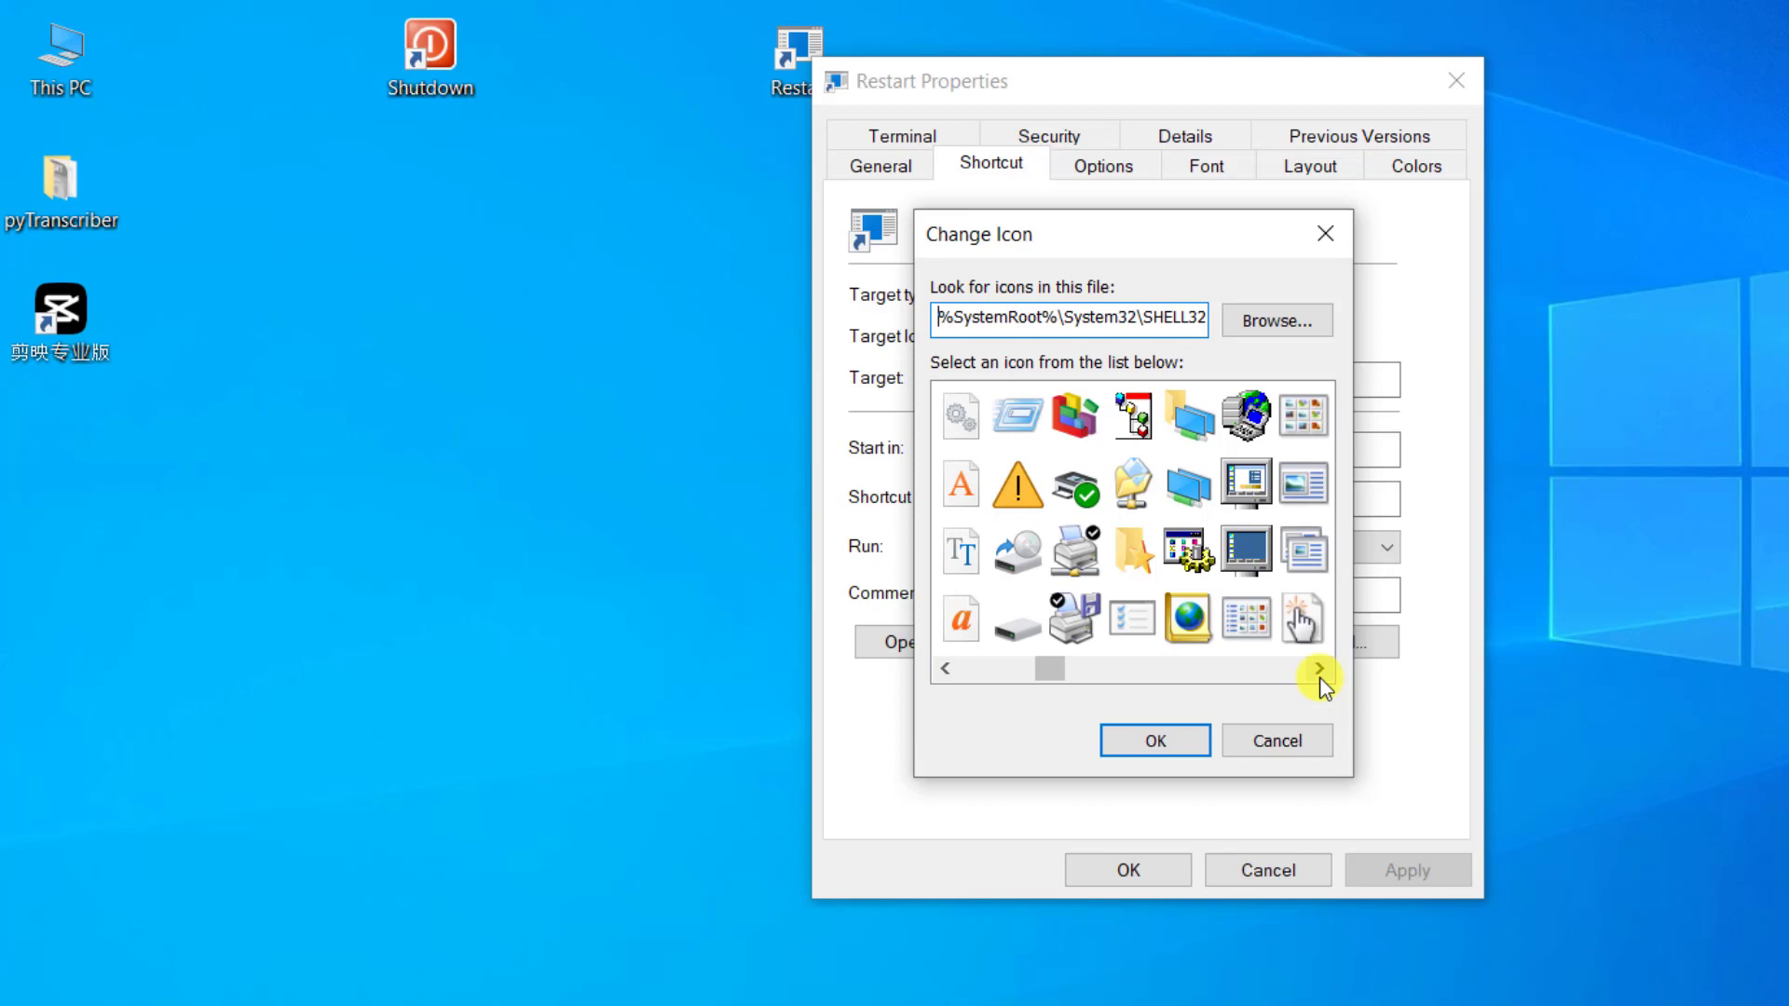
left_click(1320, 669)
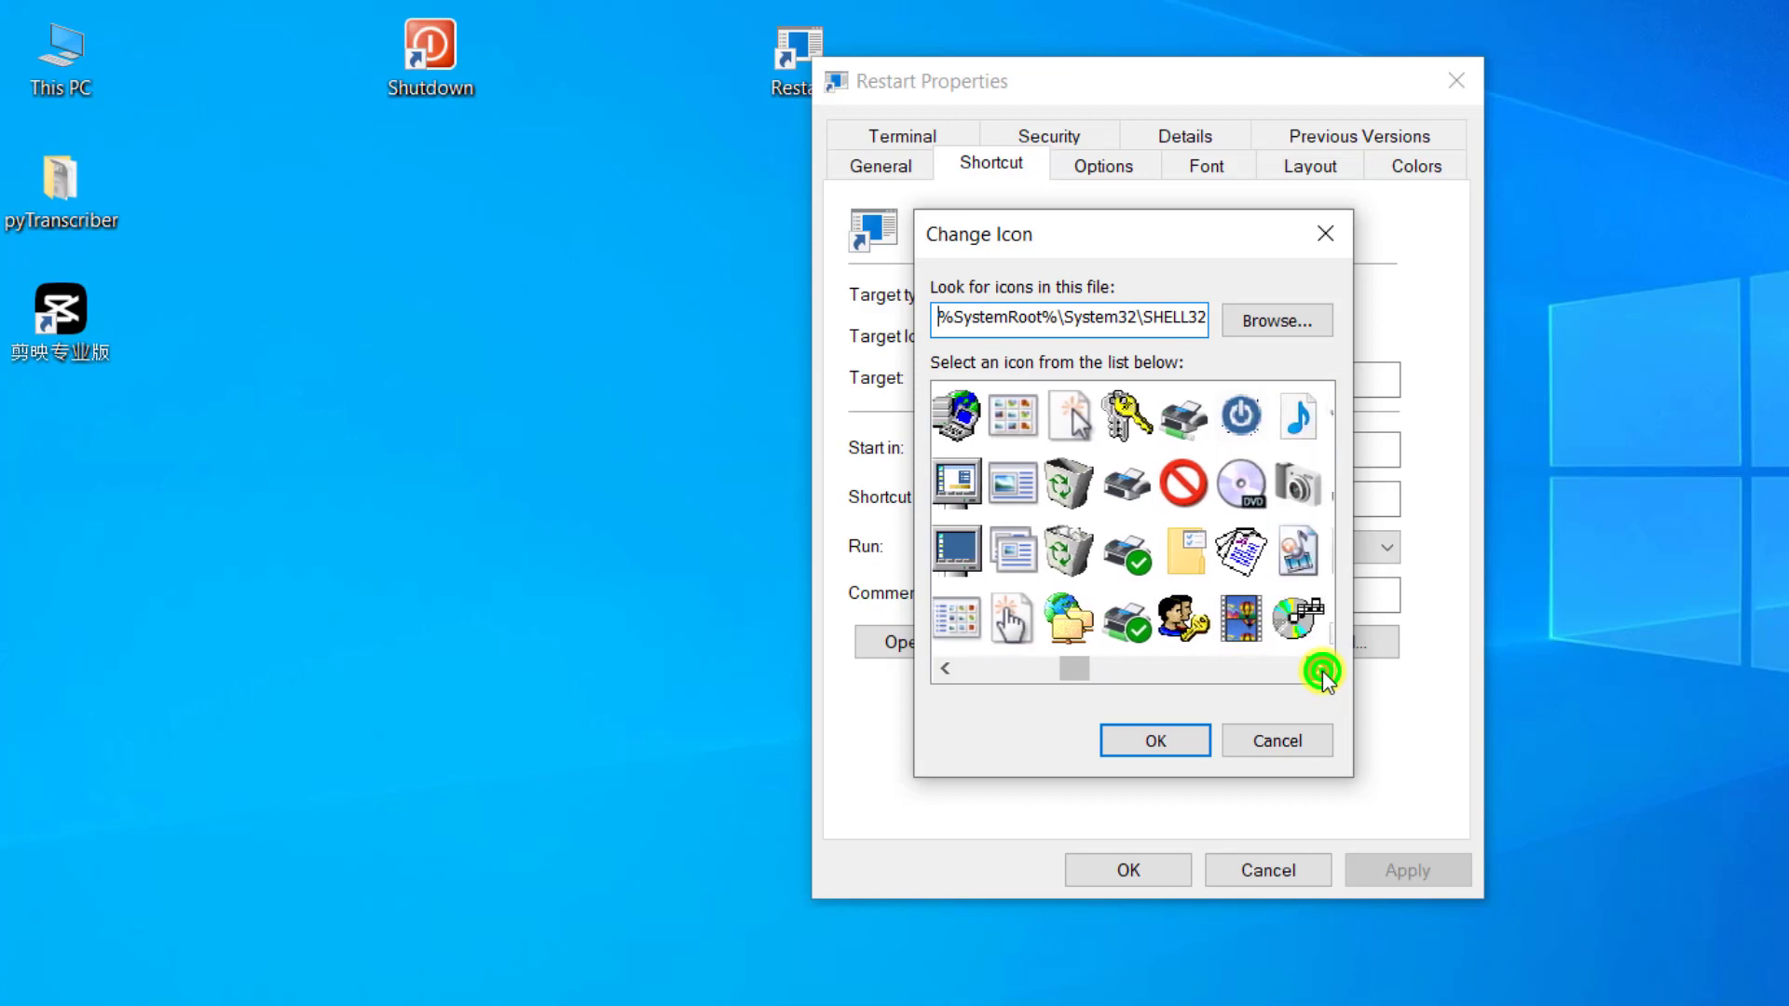
left_click(1322, 671)
left_click(1322, 671)
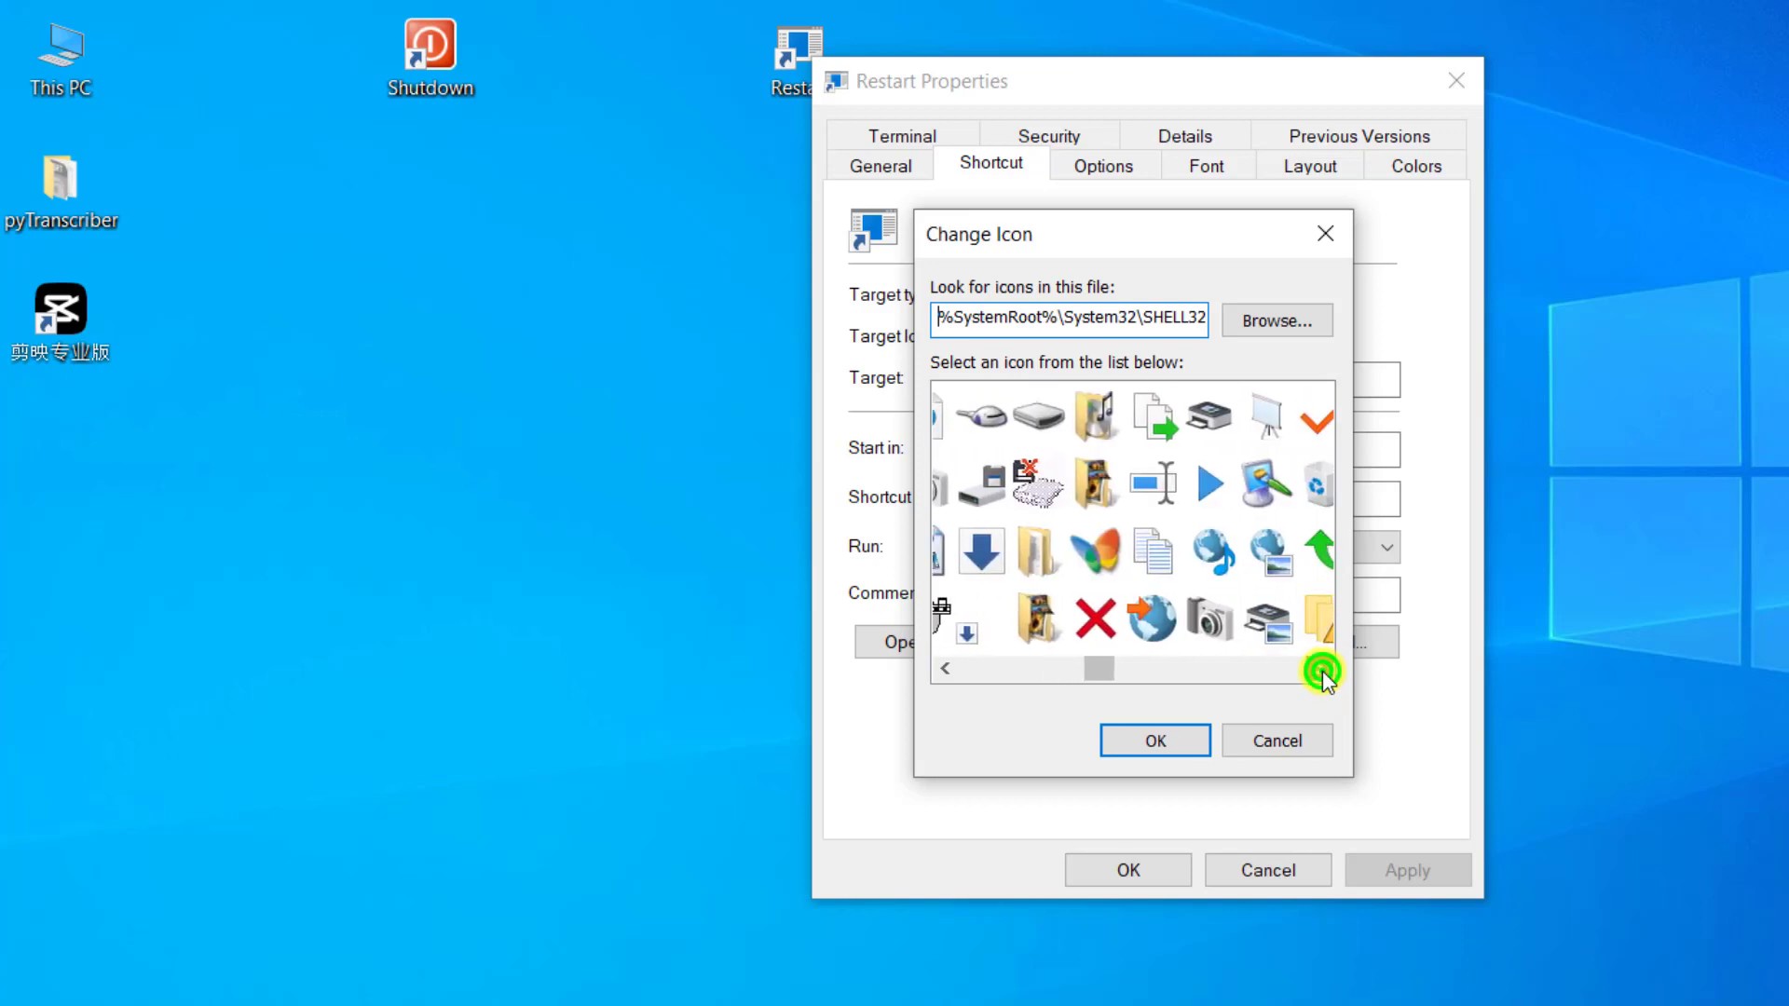
left_click(1323, 671)
left_click(1323, 671)
left_click(1322, 671)
left_click(1322, 671)
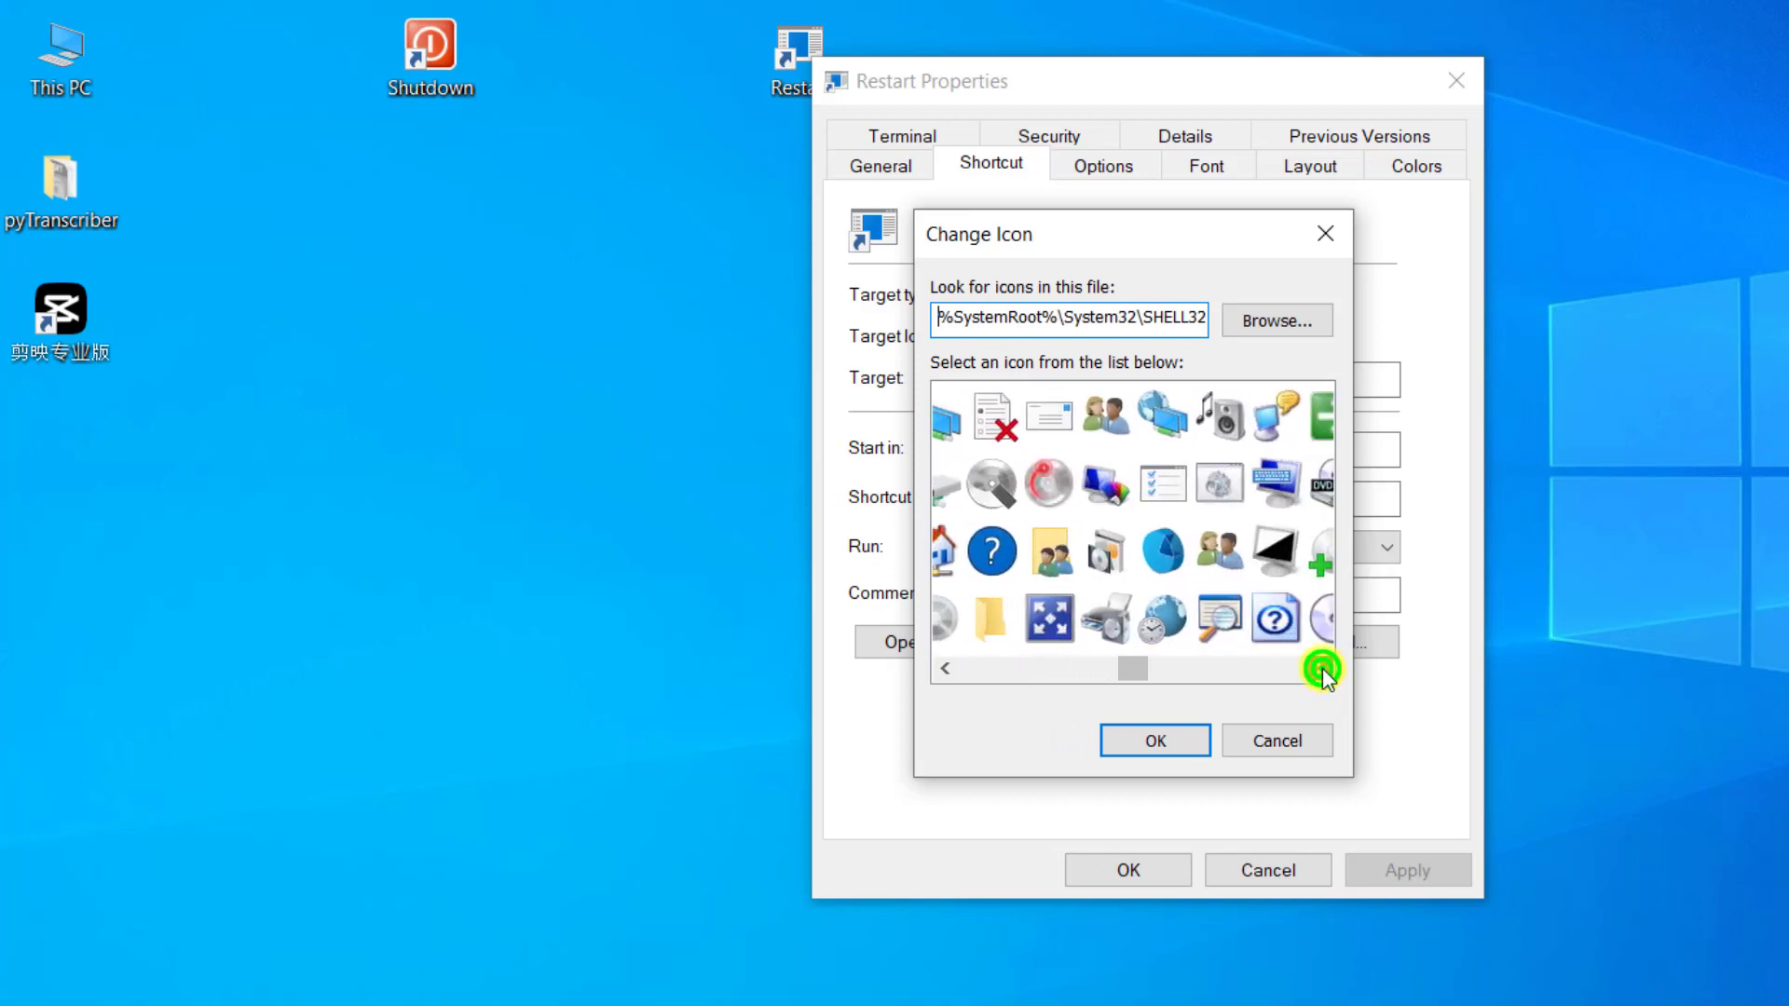
left_click(1322, 671)
left_click(1322, 671)
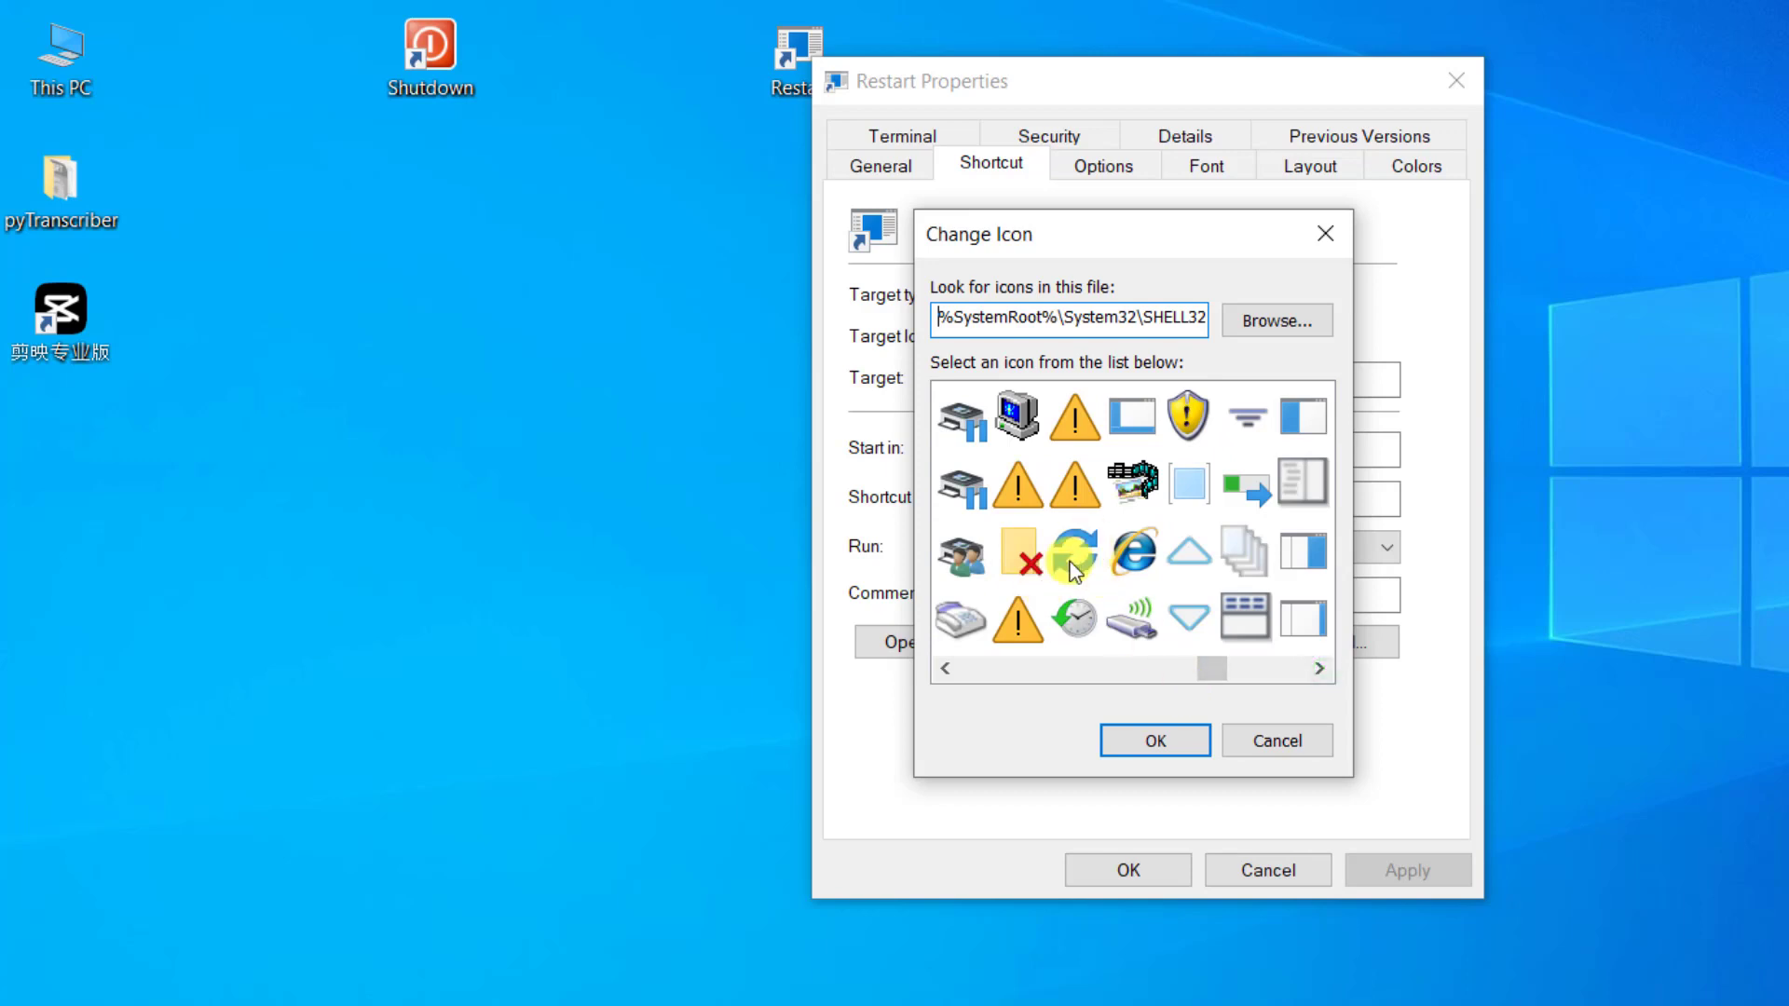
left_click(1074, 554)
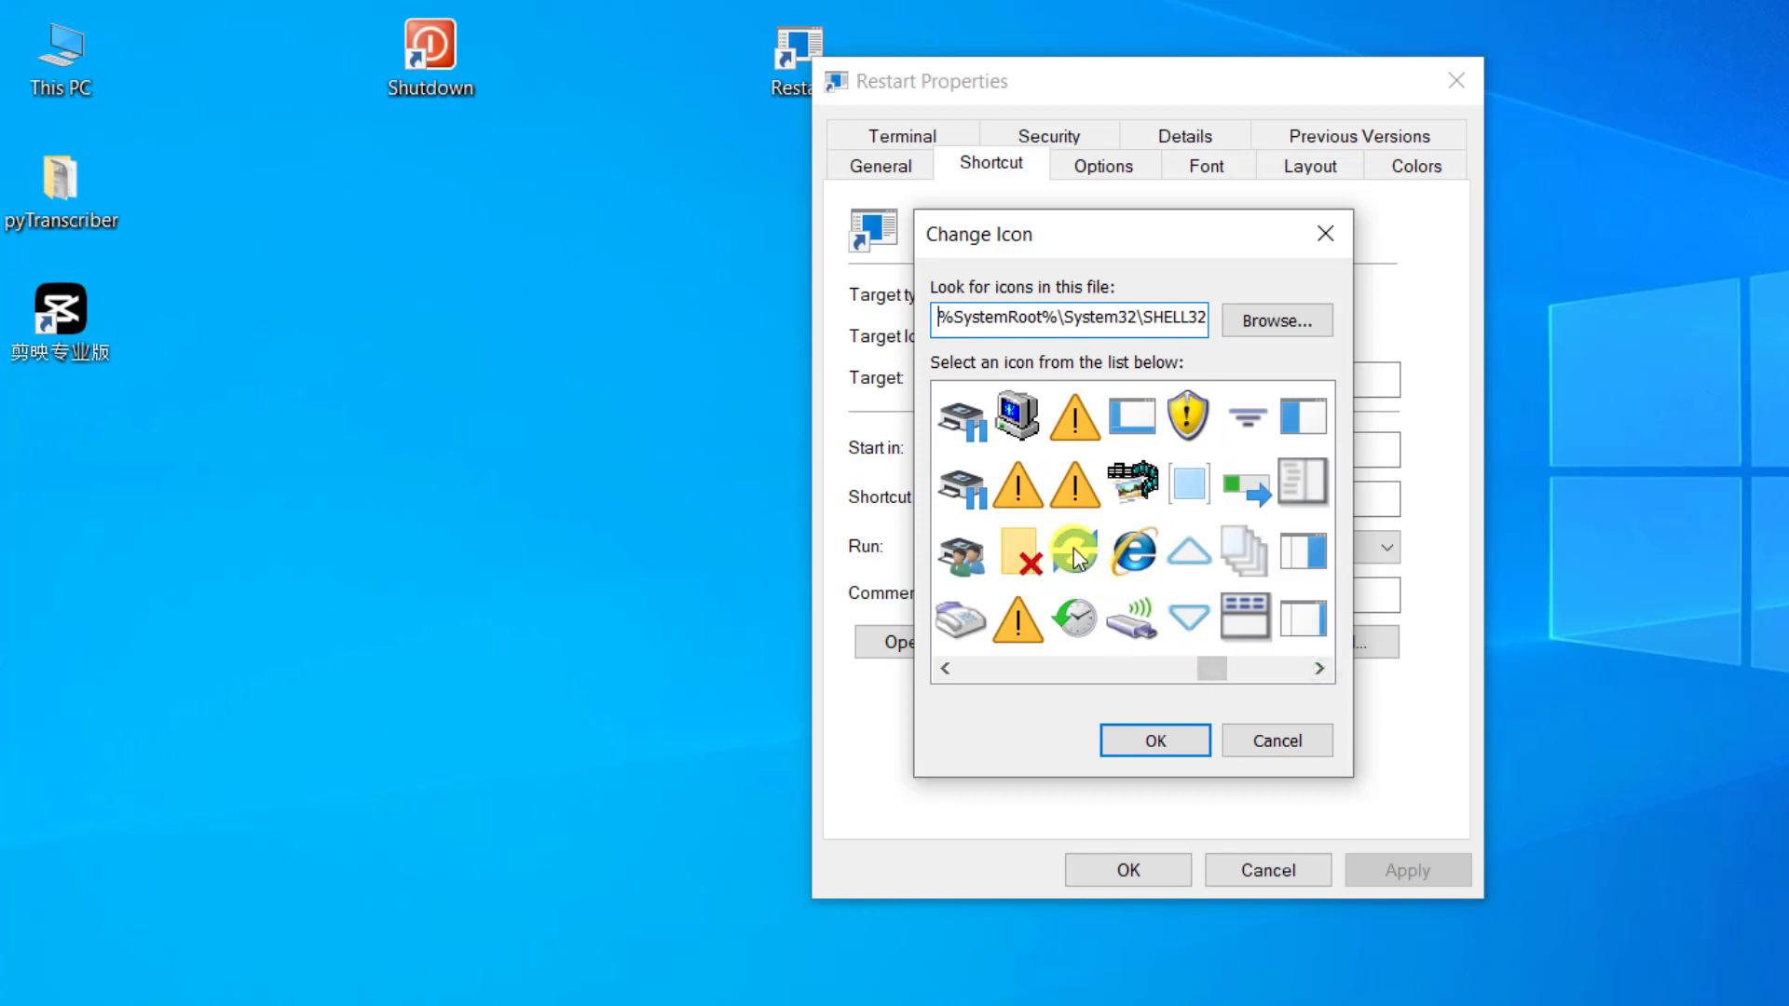
left_click(1147, 743)
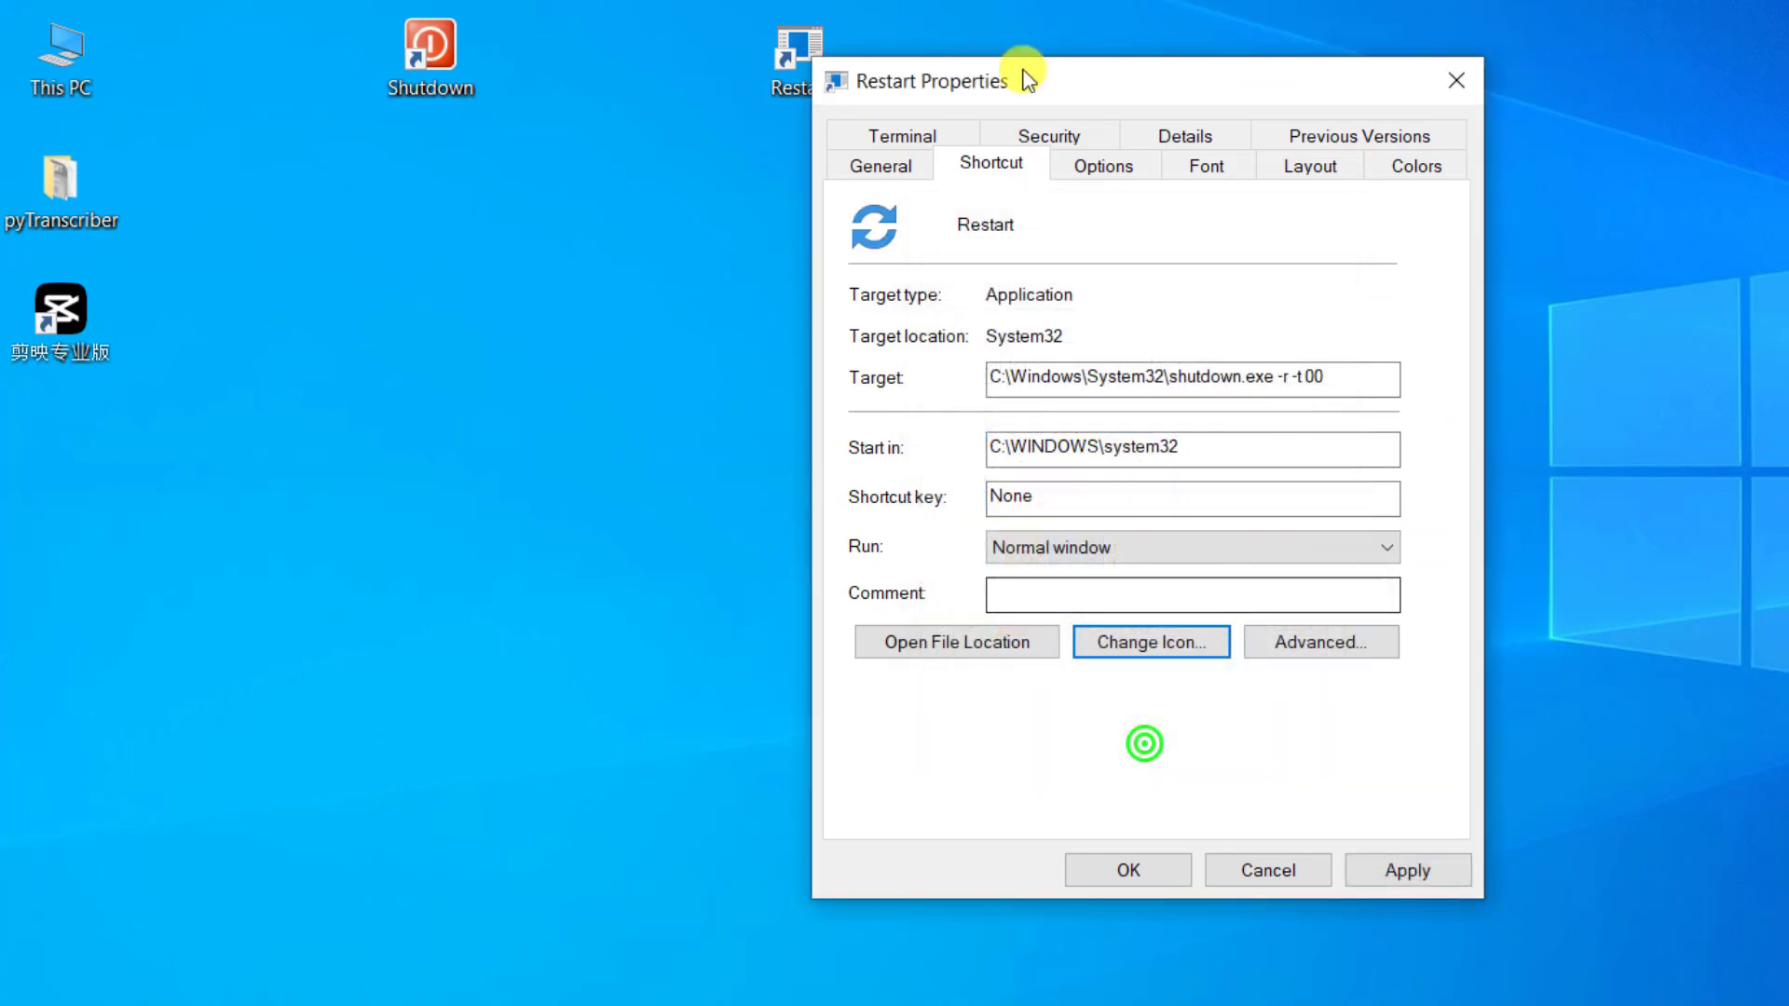
left_click(1141, 870)
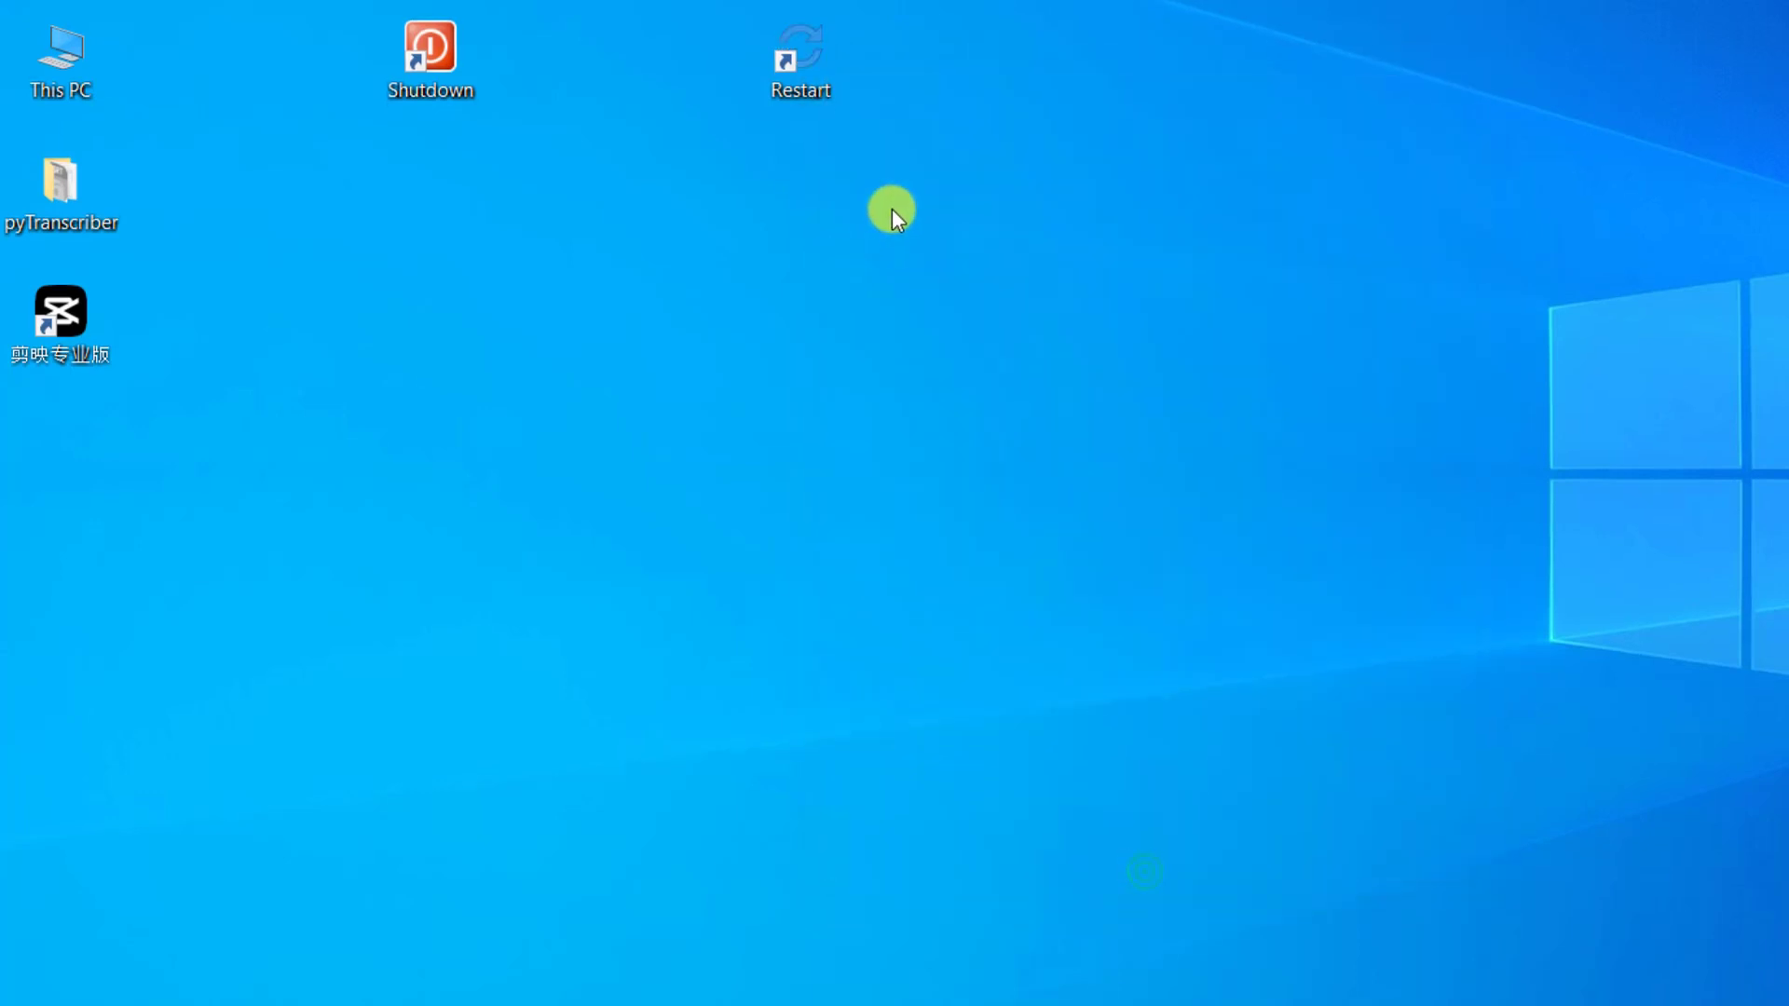
left_click(817, 60)
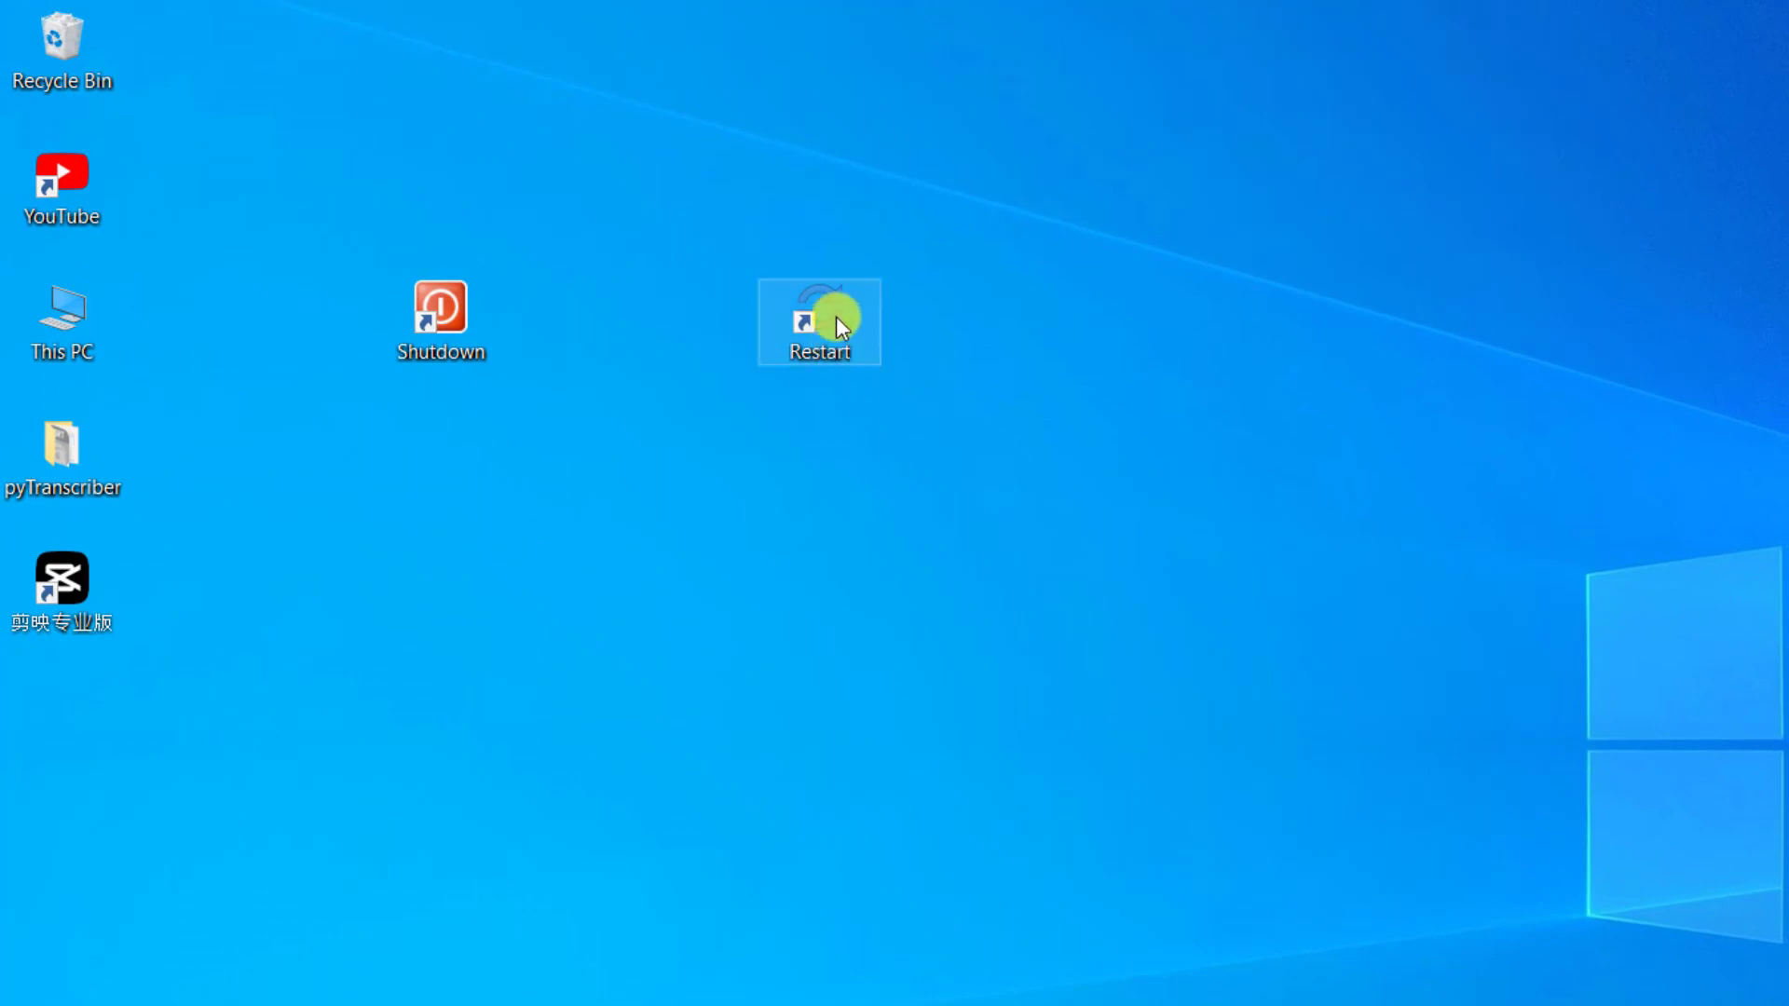
left_click_drag(847, 318, 594, 318)
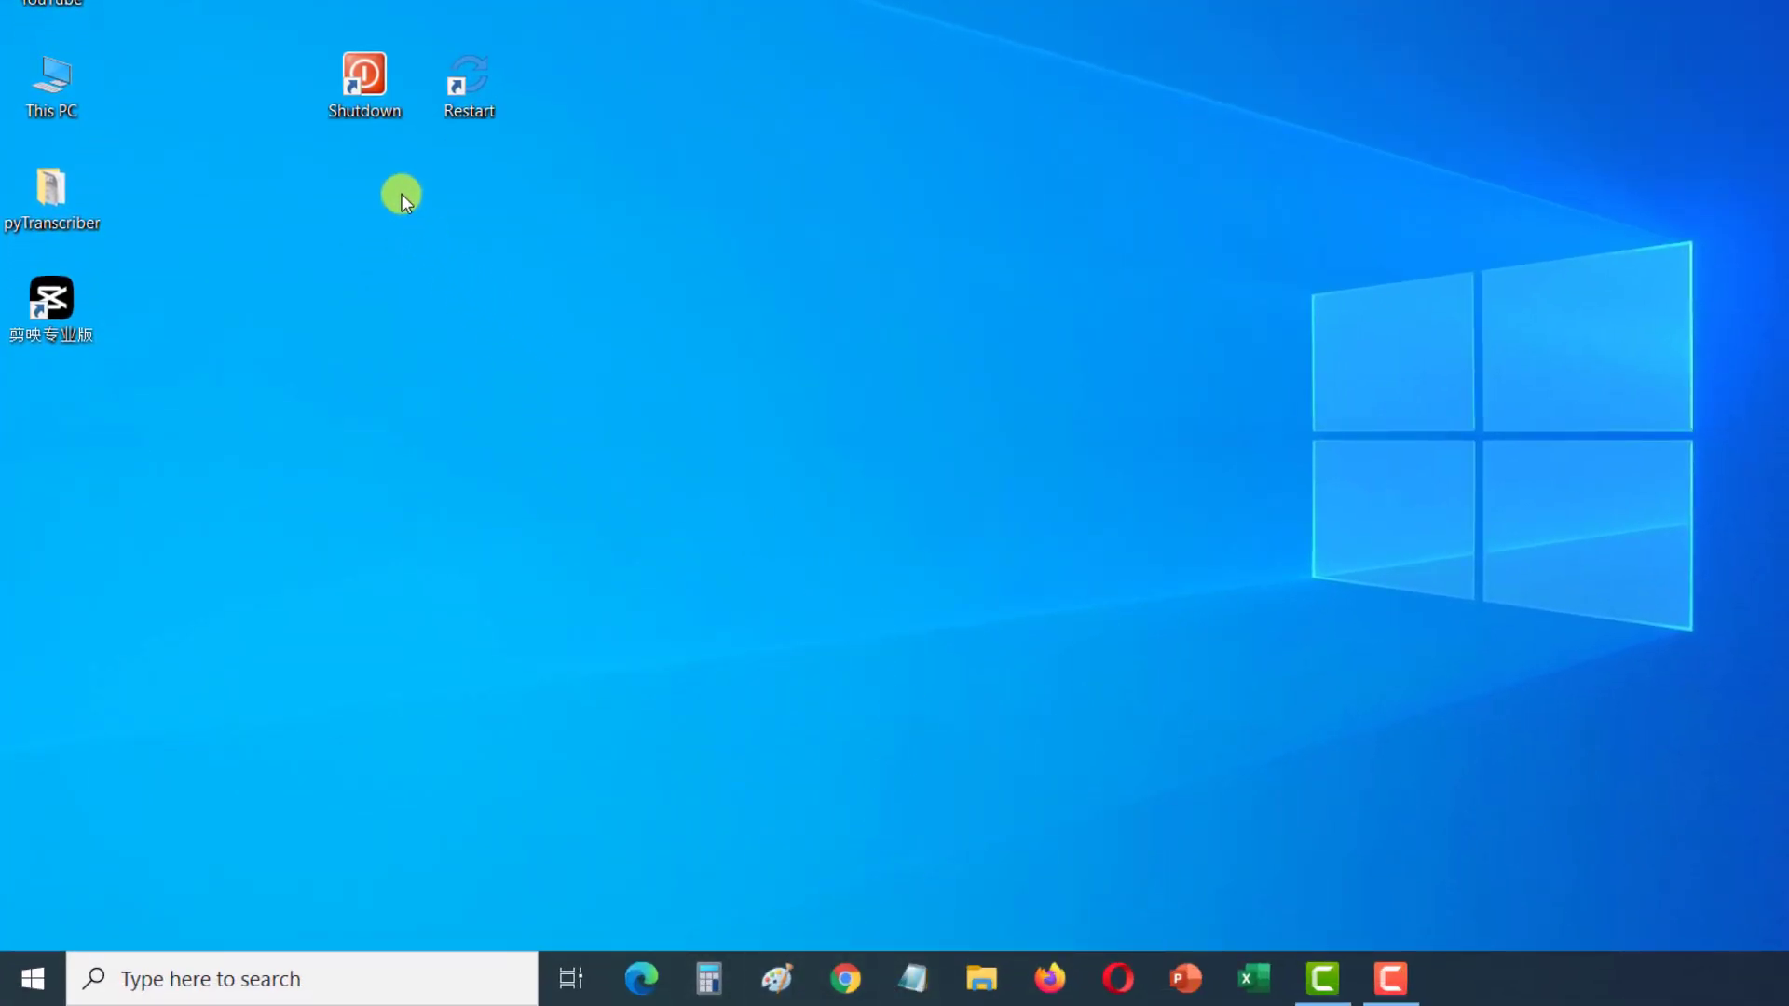
Pin the Shutdown and Restart desktop shortcuts to the taskbar.
right_click(363, 80)
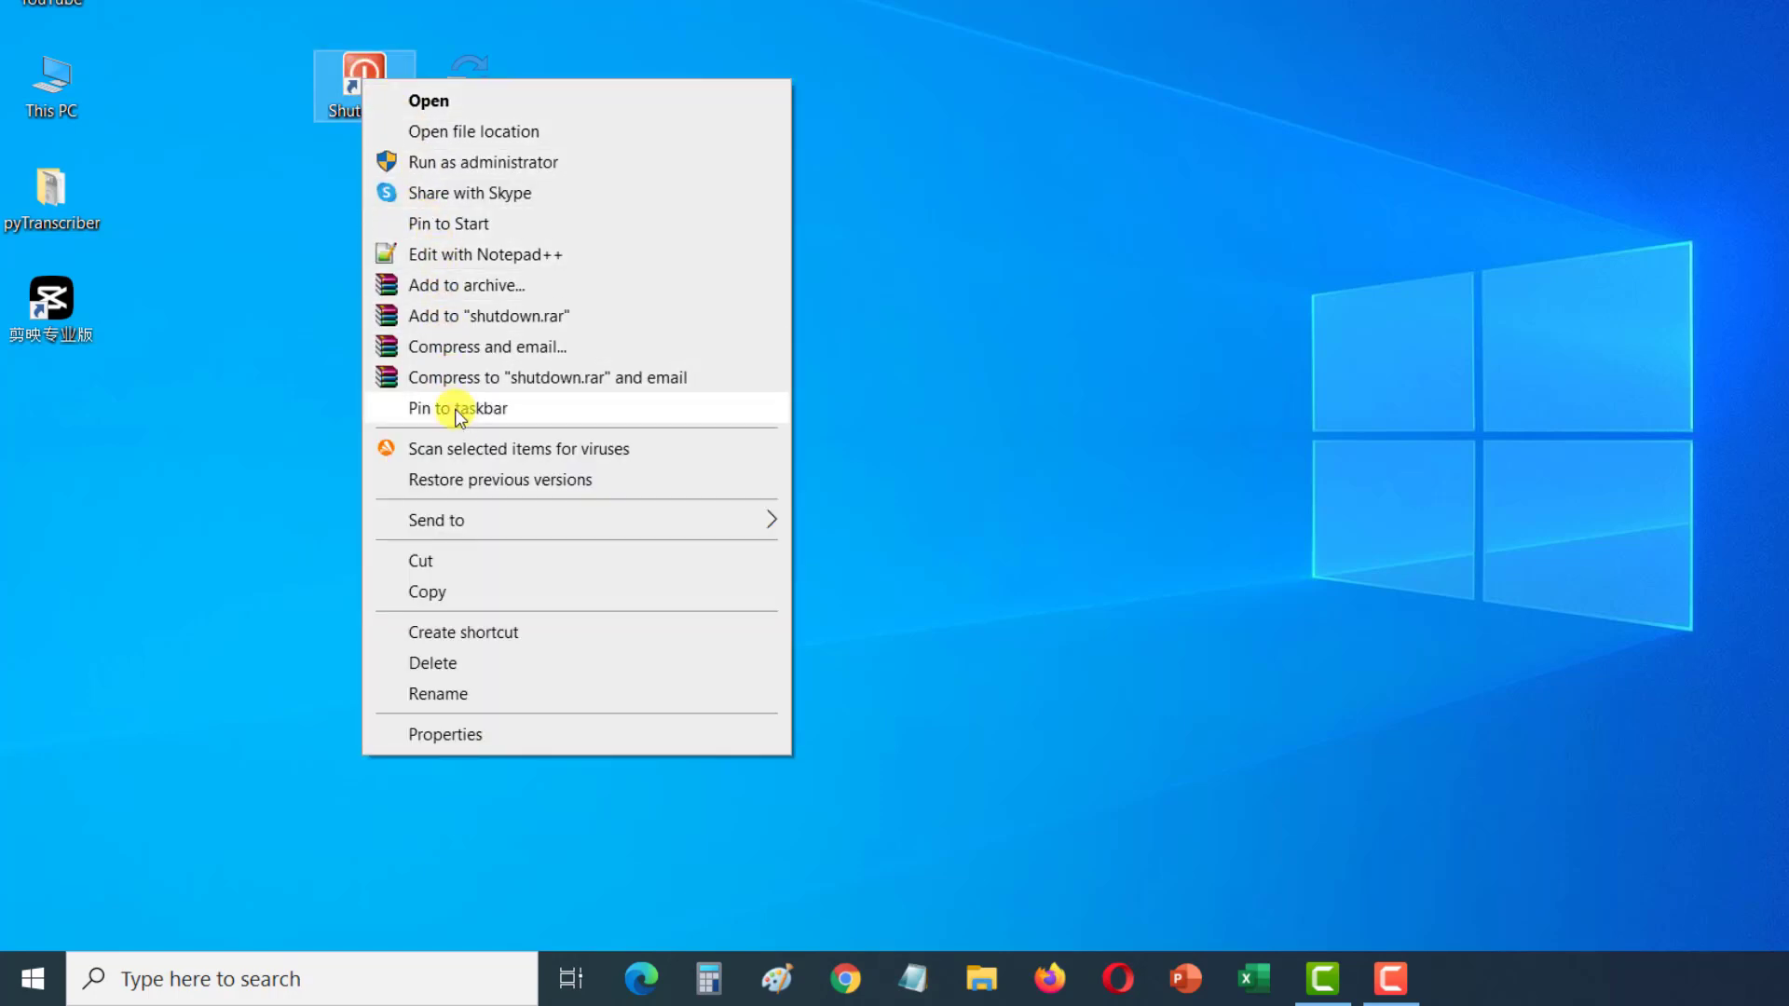
left_click(405, 411)
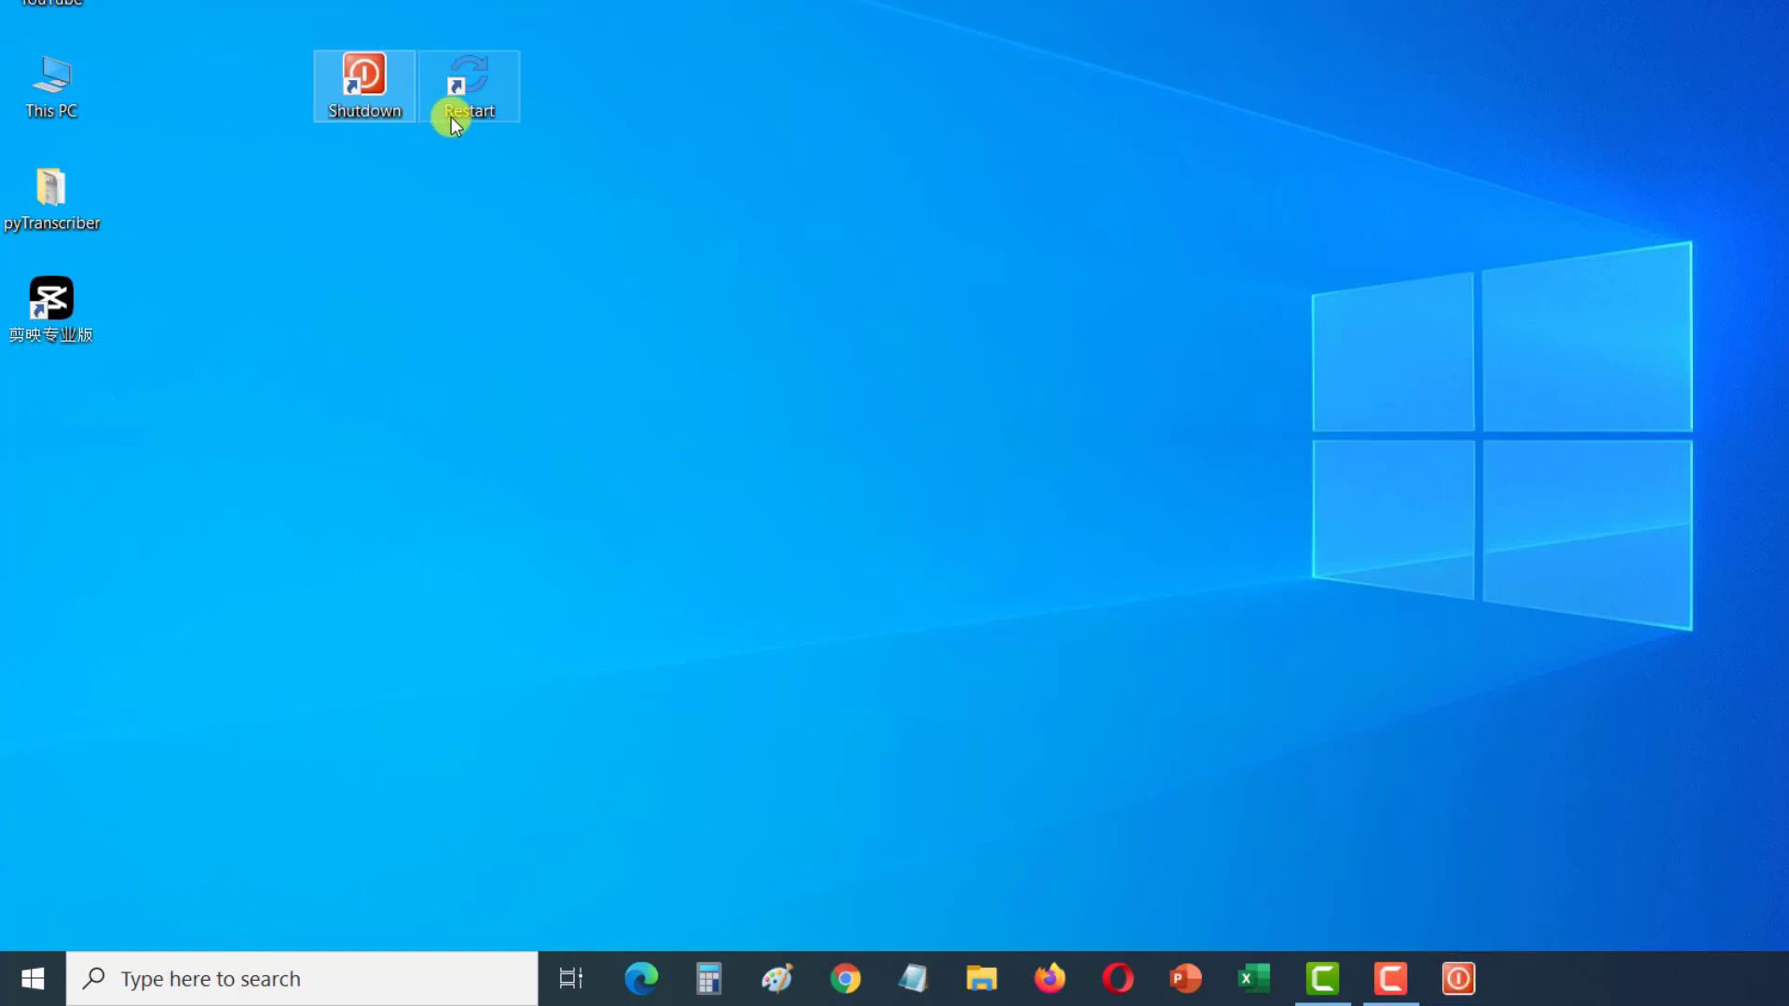
left_click(555, 196)
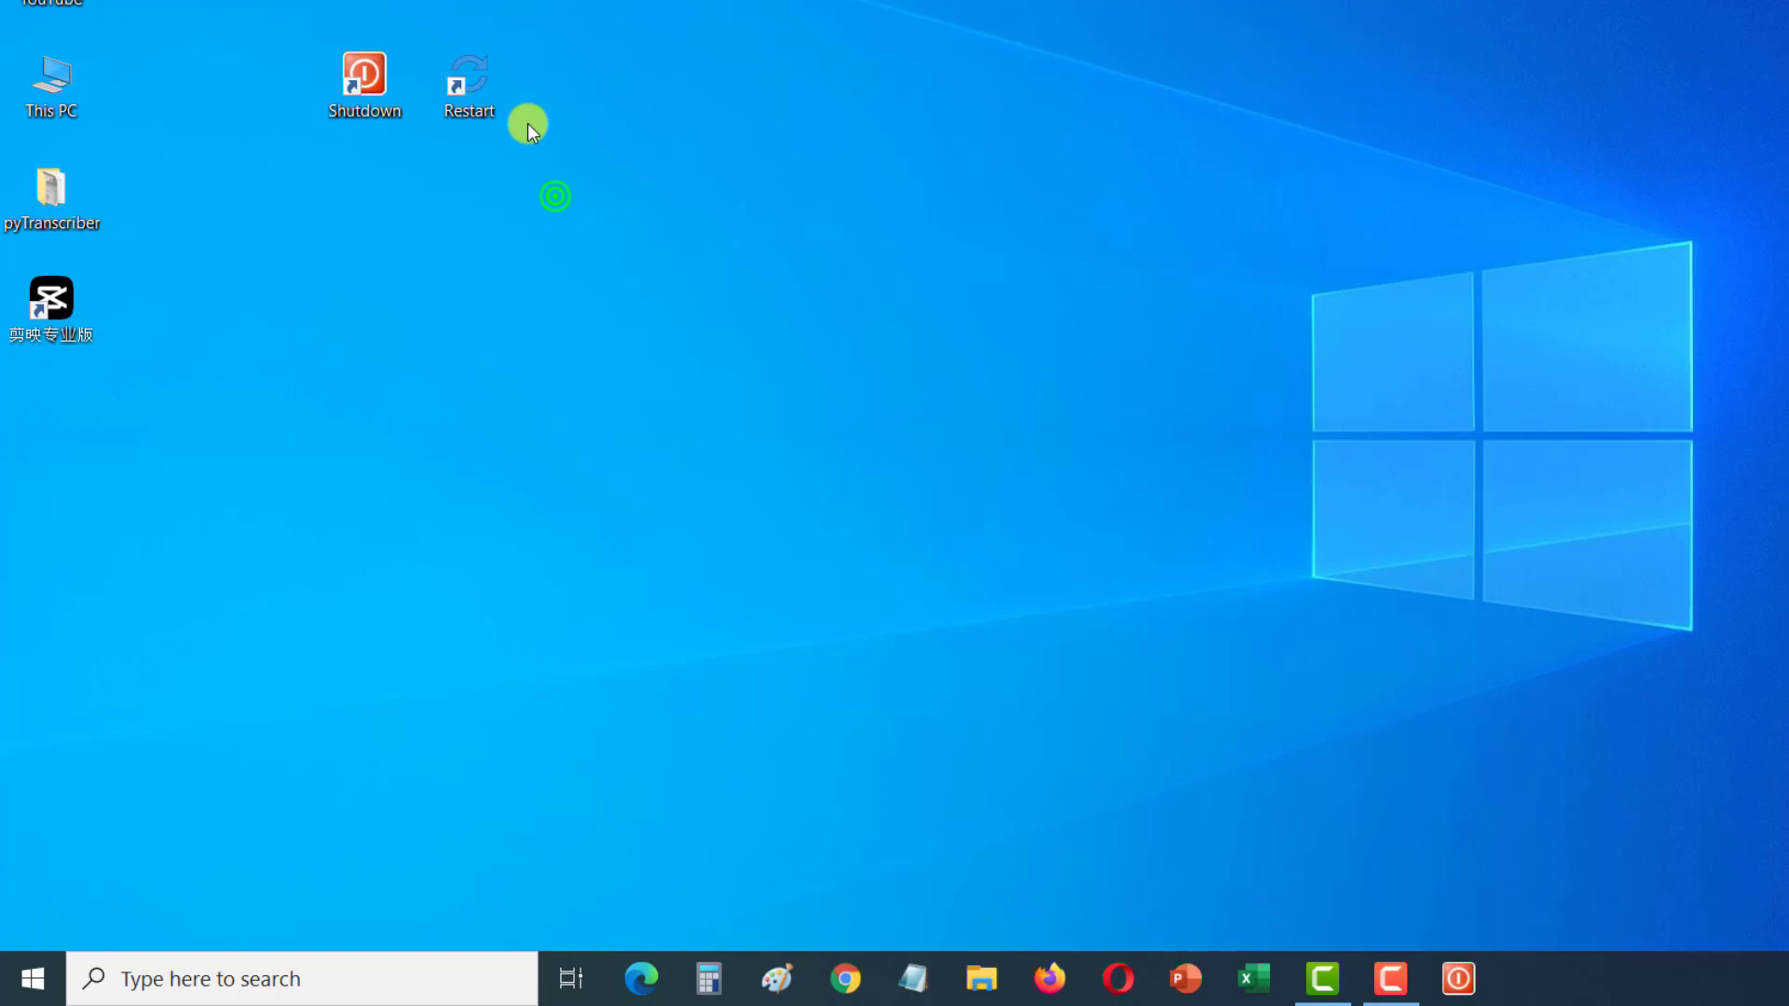
right_click(472, 80)
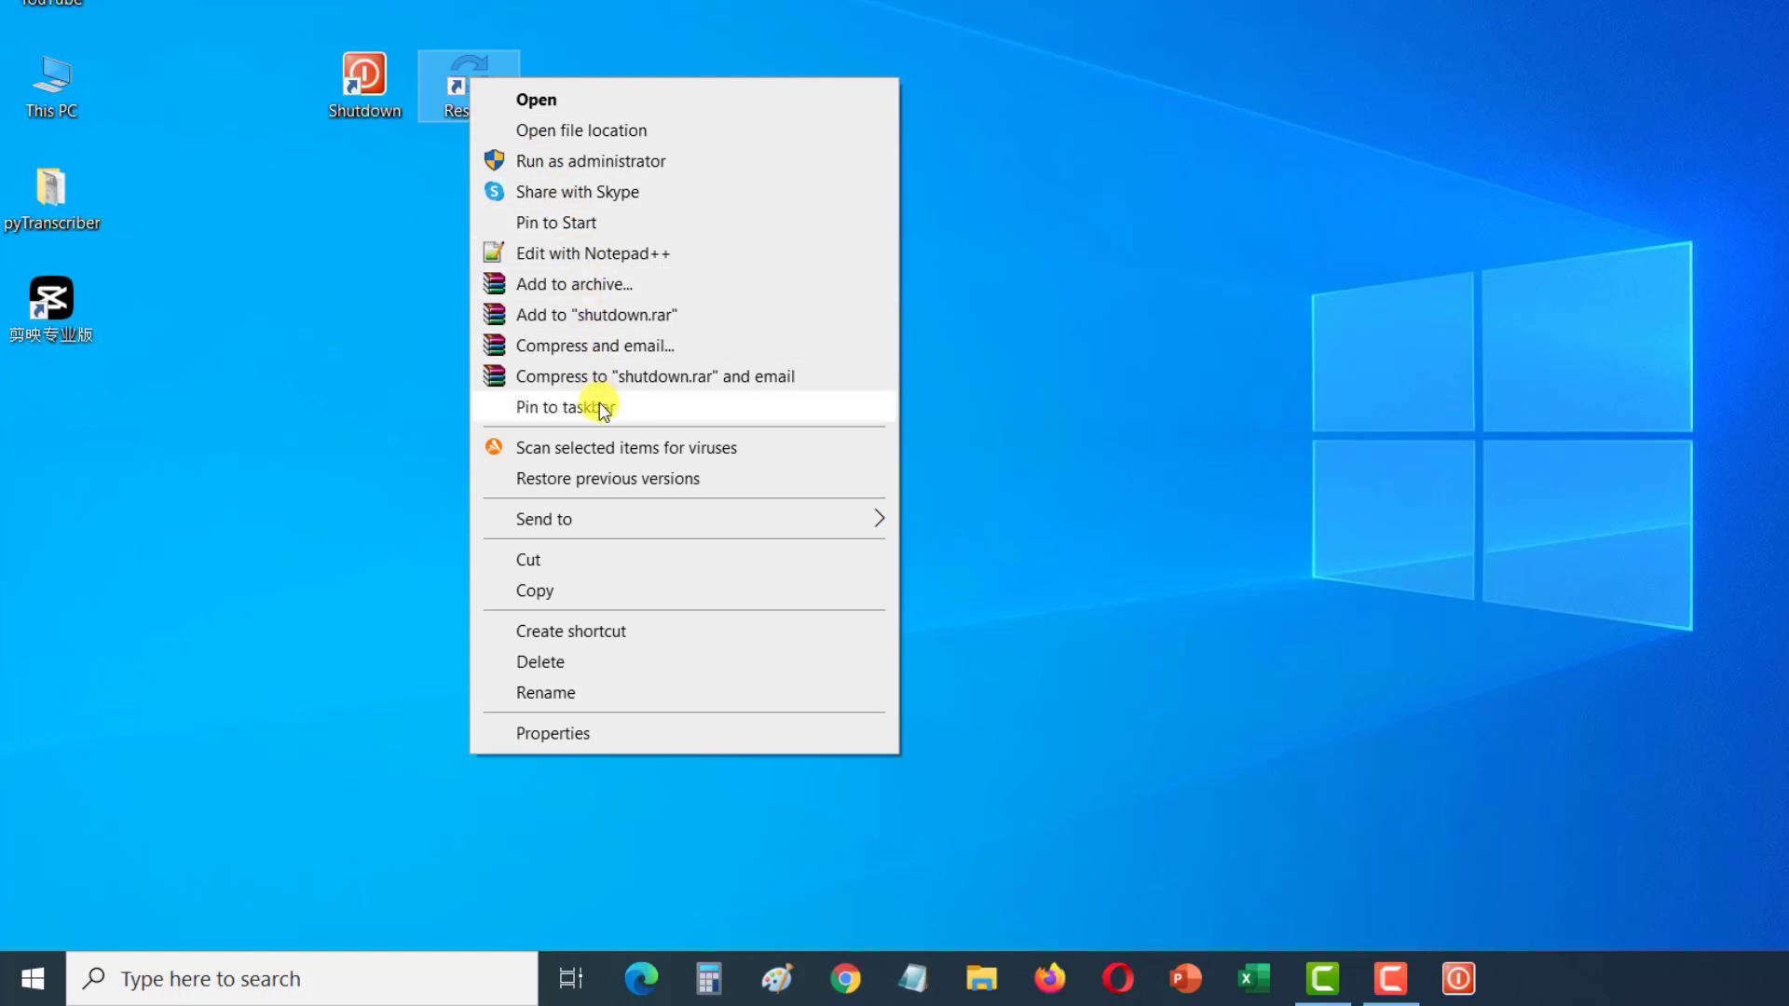
left_click(600, 406)
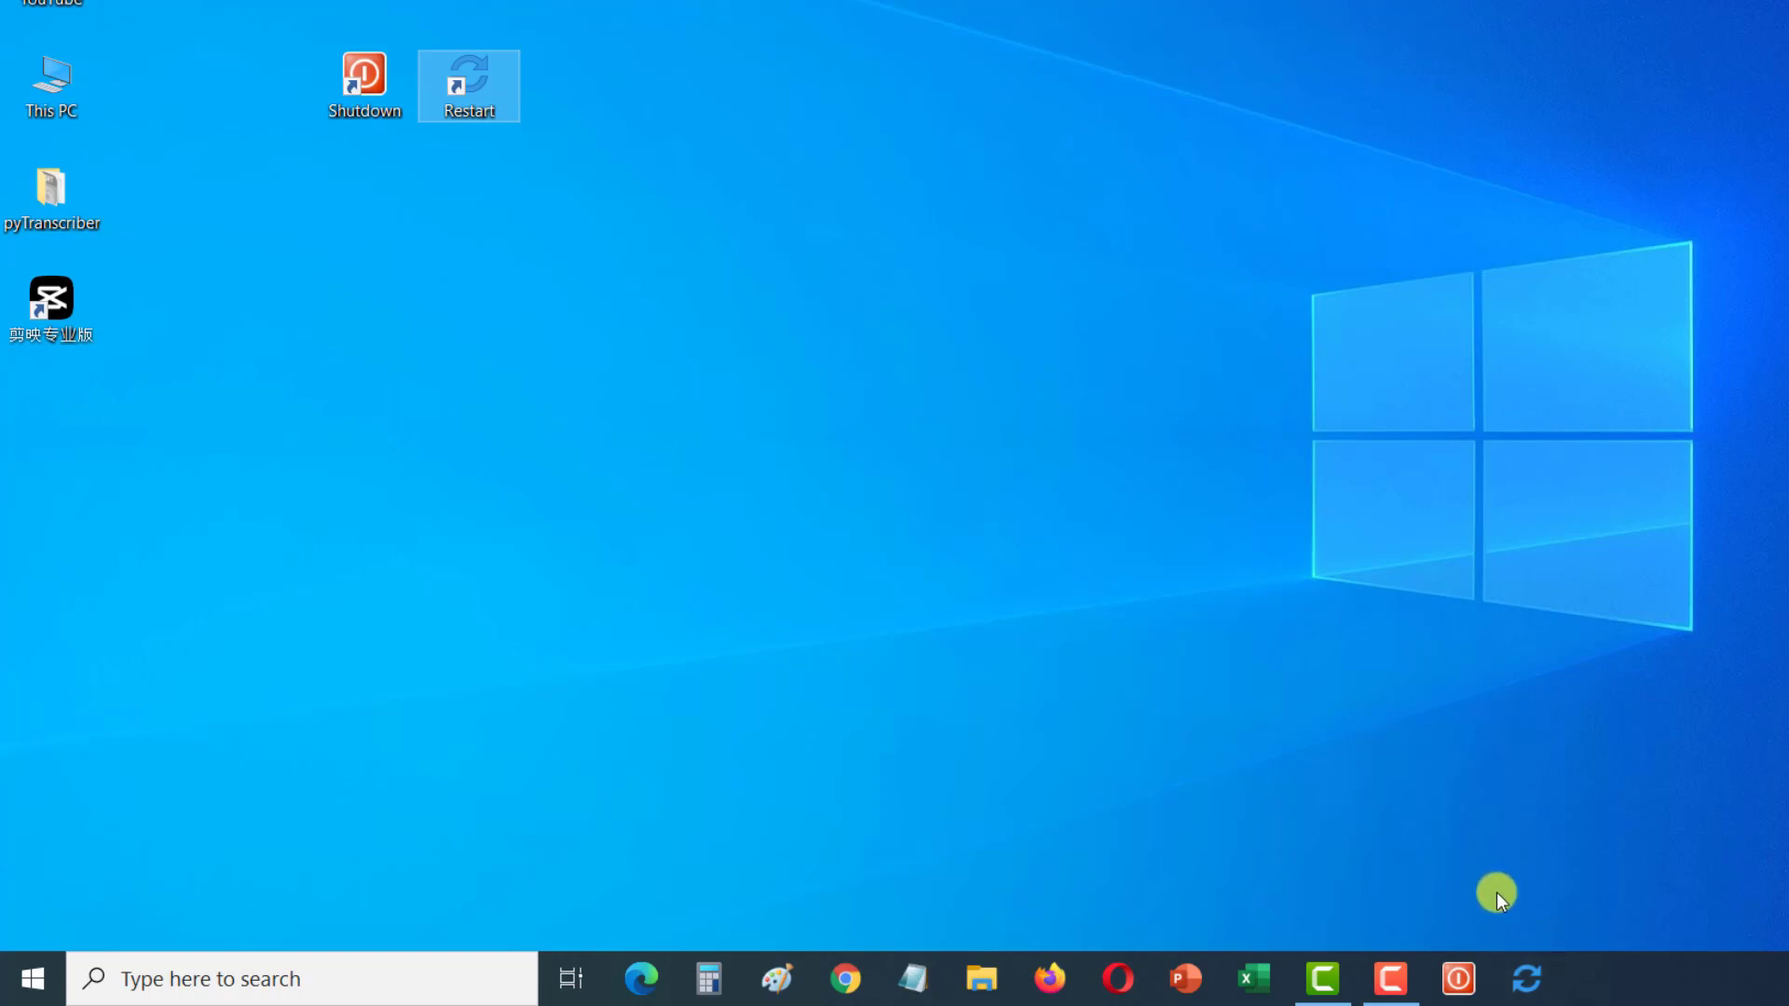
Reorder the pinned taskbar shortcuts so that Restart comes first and Shutdown second, both ahead of Edge.
left_click(1535, 980)
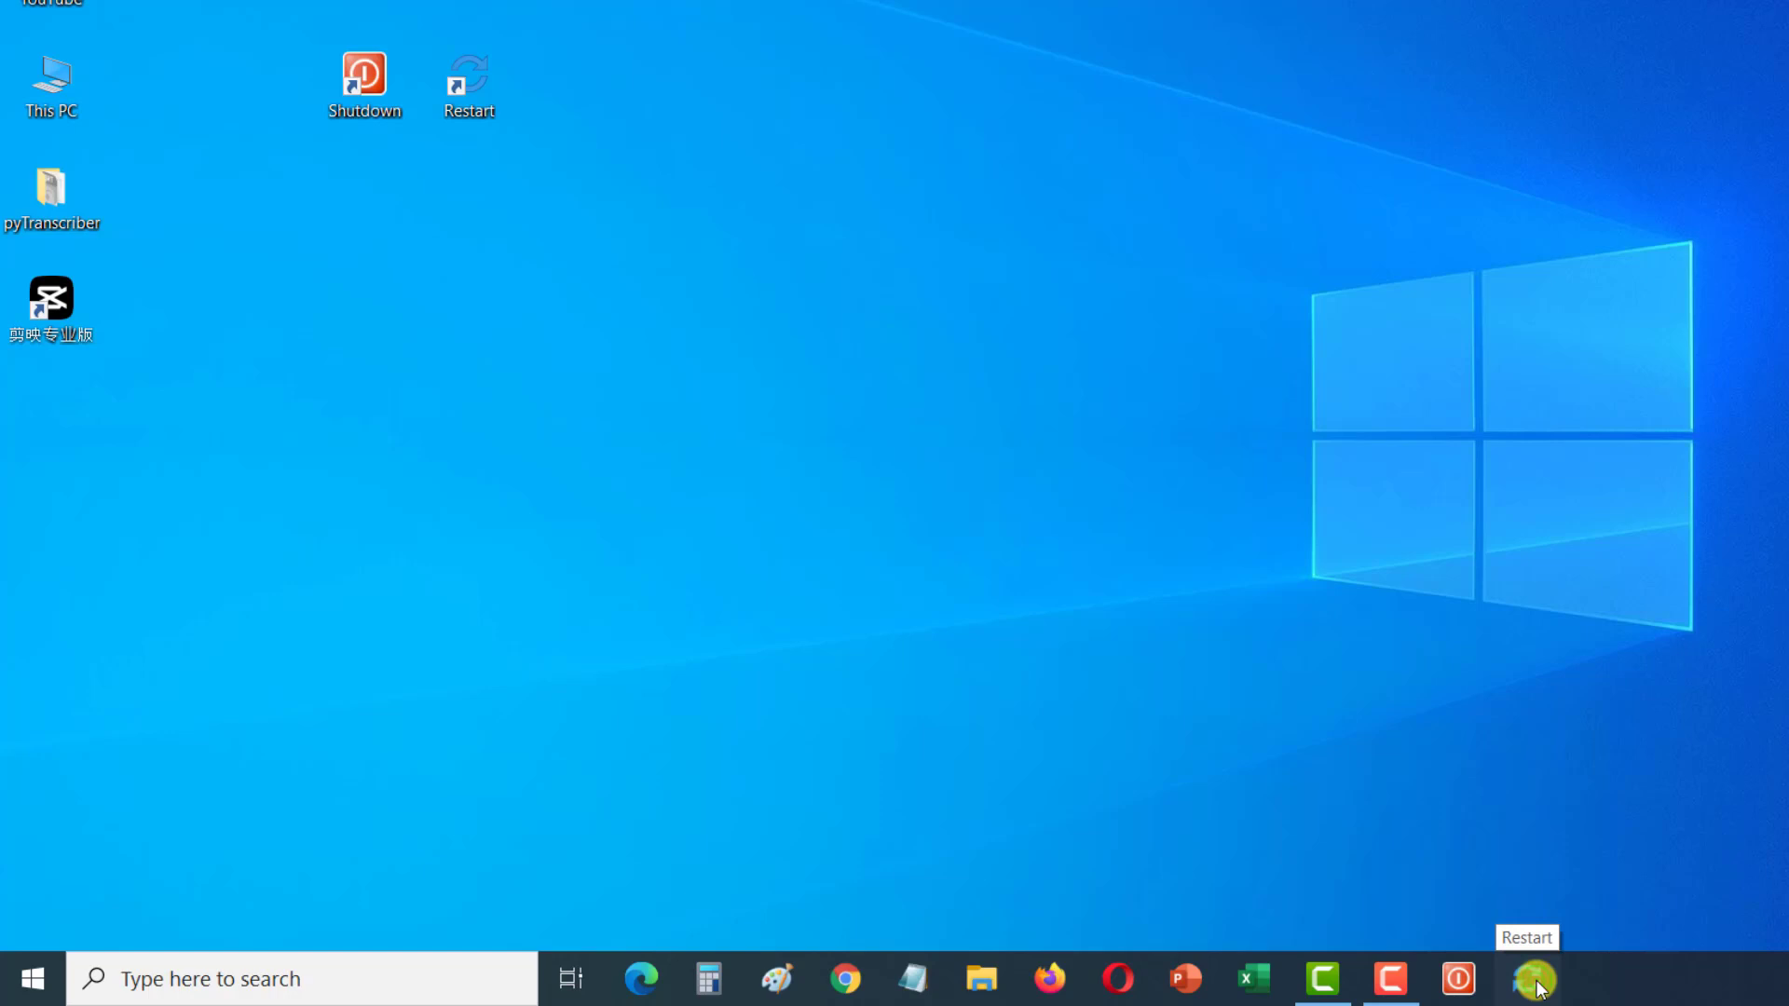
left_click_drag(1536, 980, 648, 980)
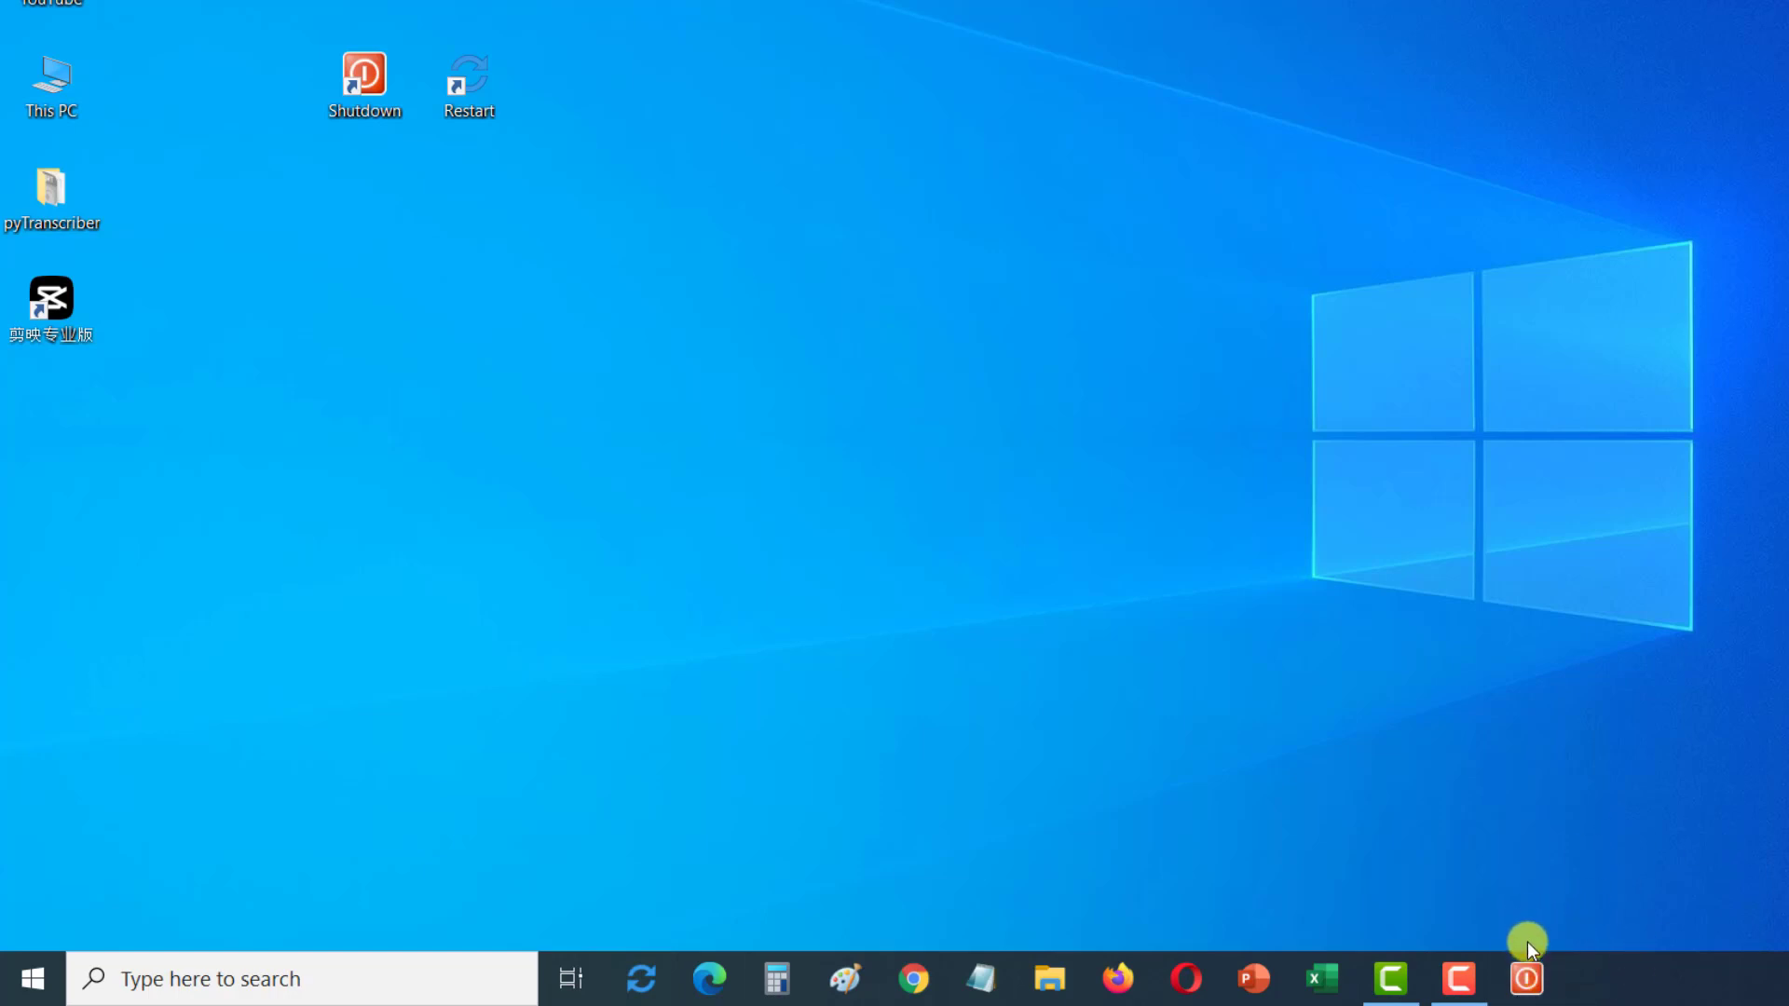
left_click(1528, 979)
left_click_drag(1529, 978, 690, 987)
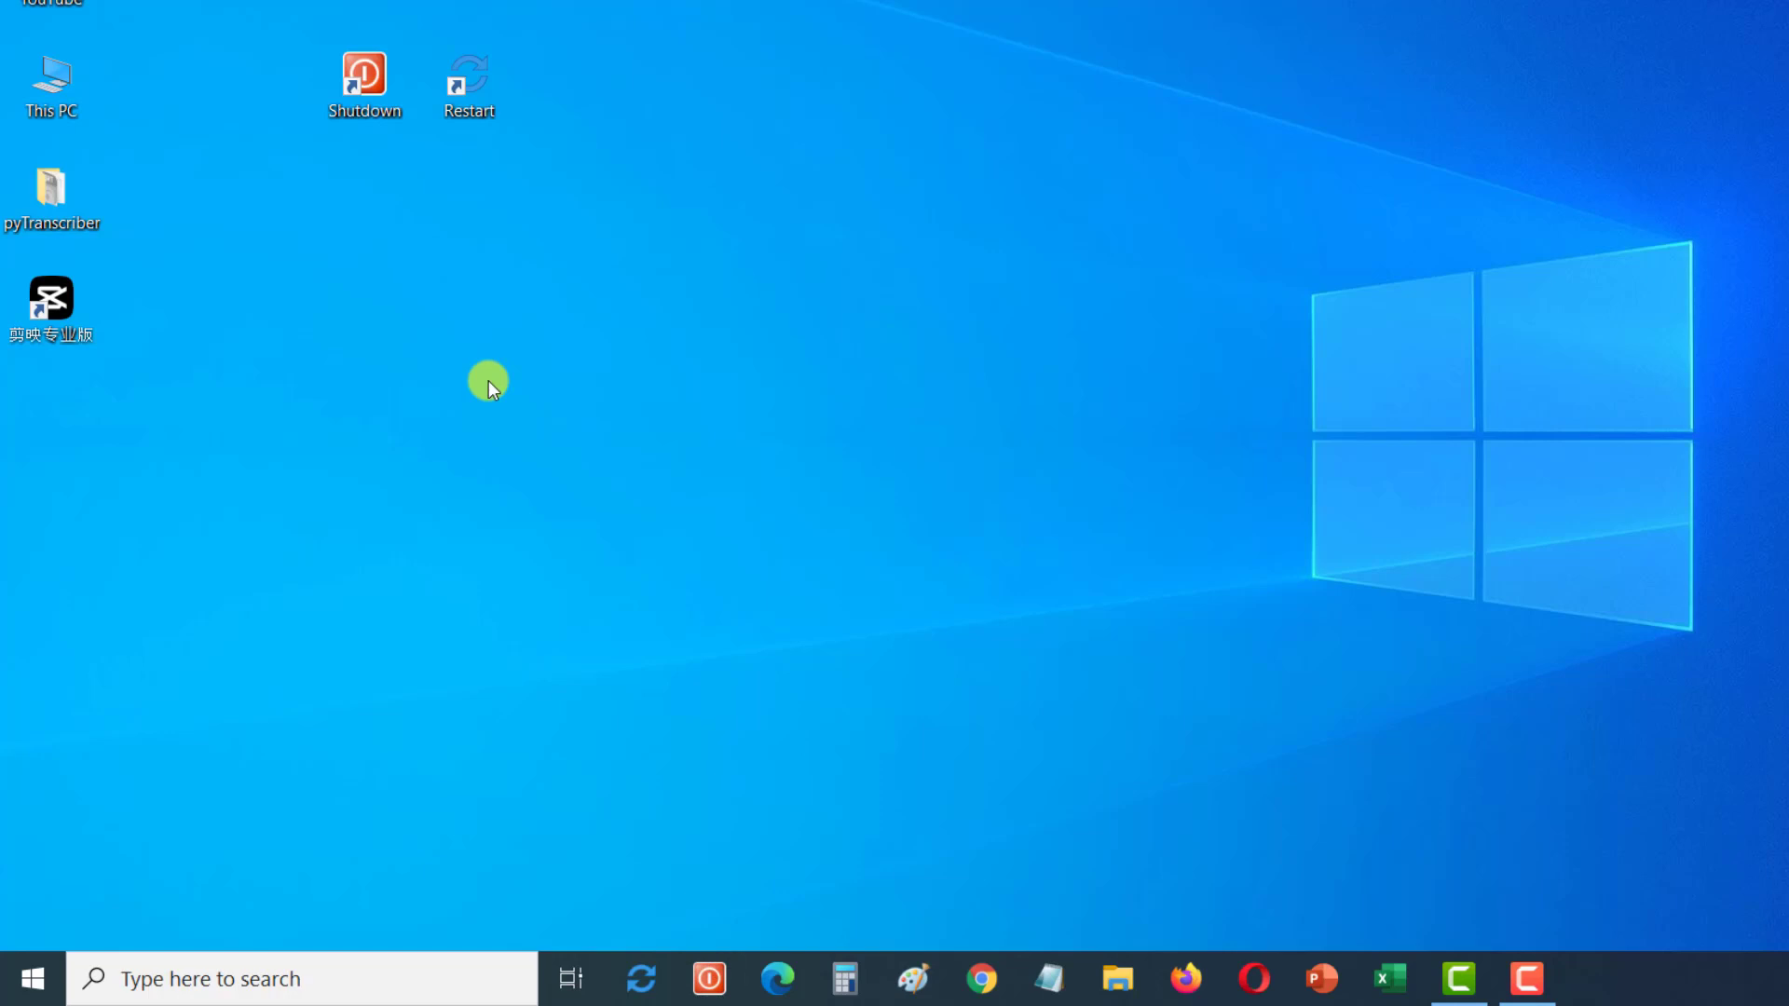